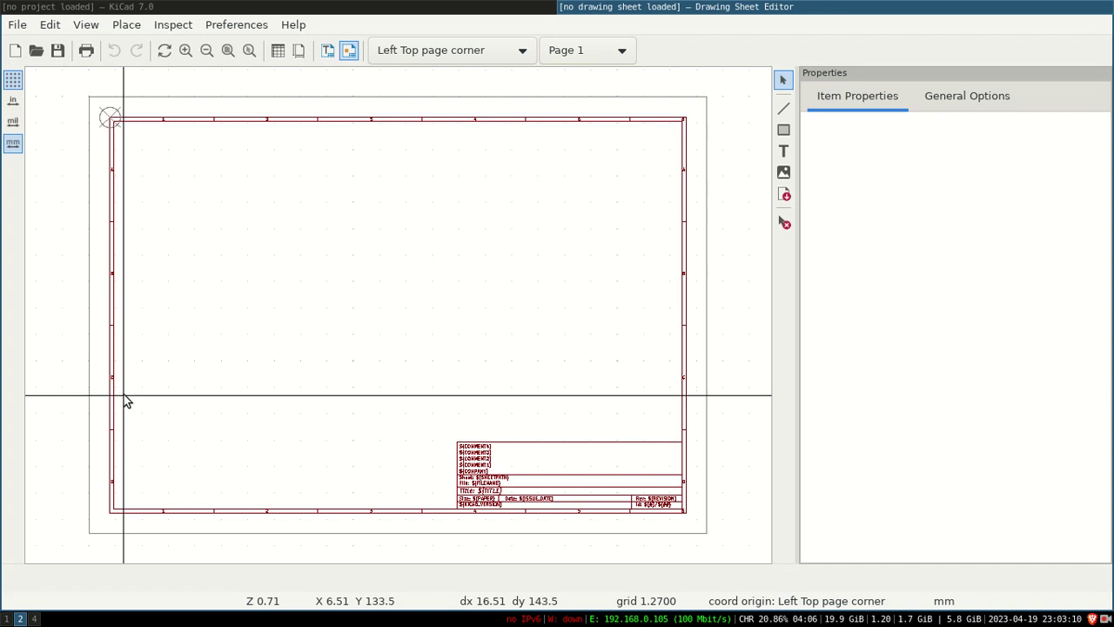
# In the browser, scroll the Drawing Sheet Editor manual through Reference corners and coordinates to Rotation.
pyautogui.click(6, 618)
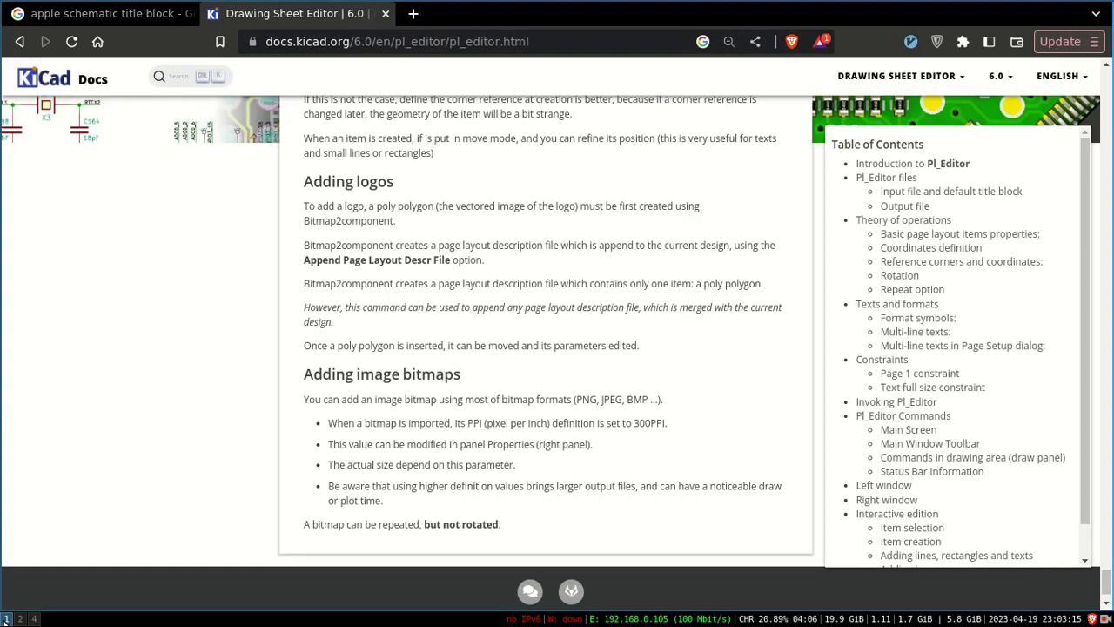
pyautogui.scroll(-10, 261, 384)
pyautogui.scroll(5, 529, 345)
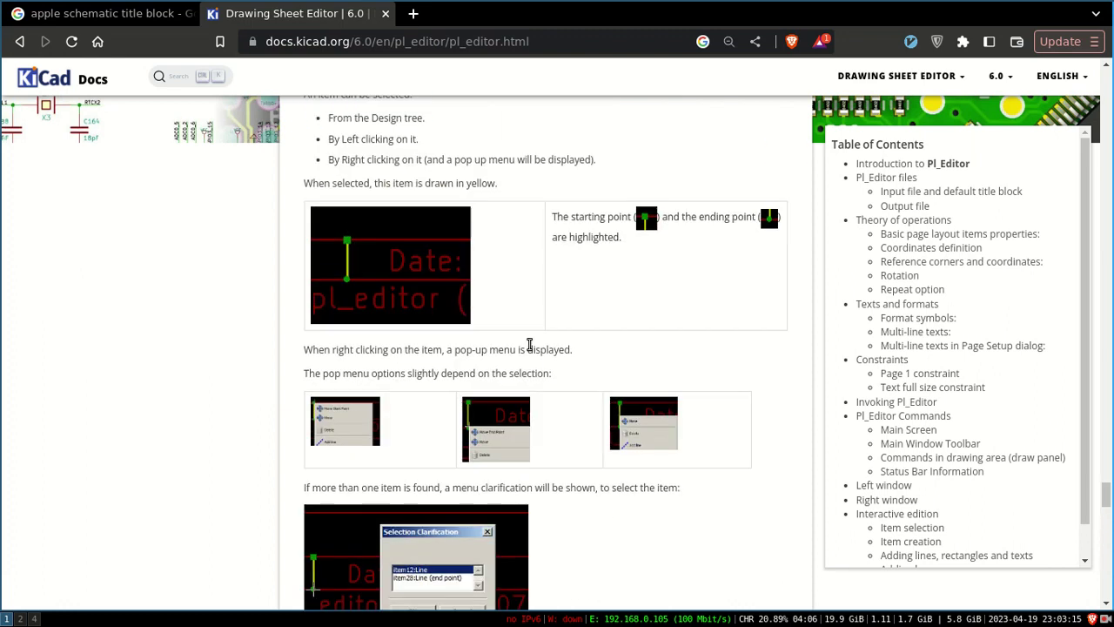
pyautogui.moveTo(1104, 493); pyautogui.dragTo(1107, 79)
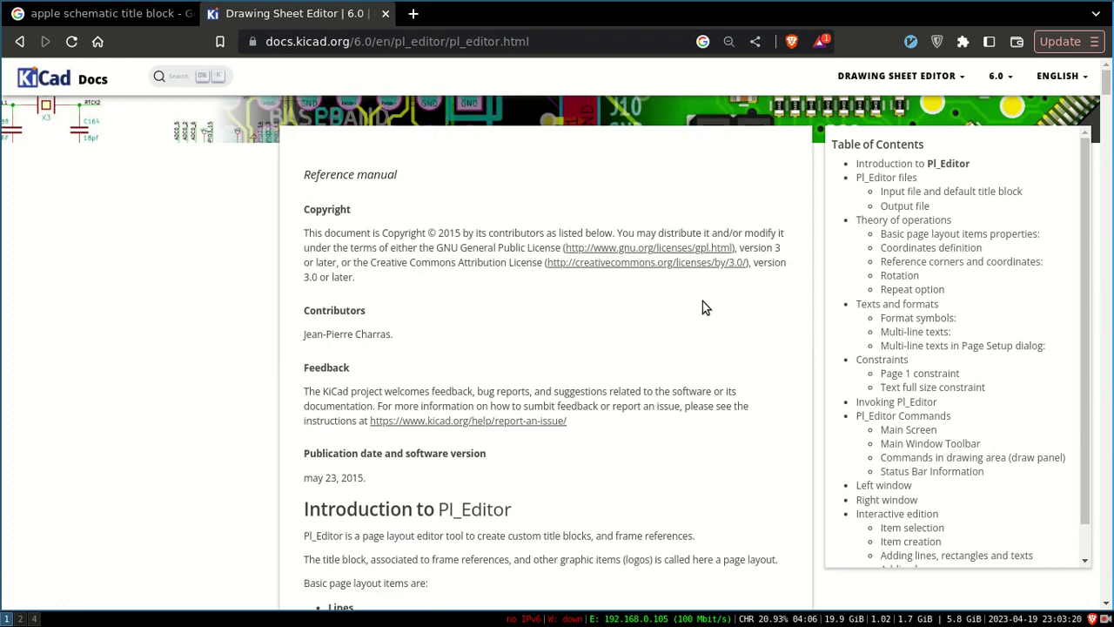
pyautogui.scroll(-3, 703, 301)
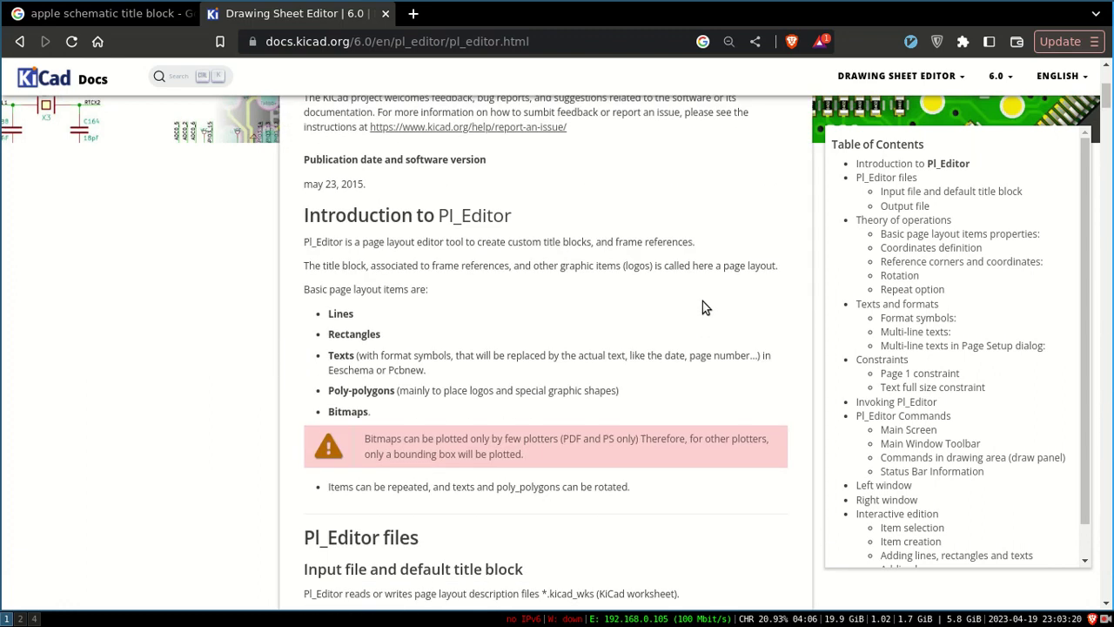
pyautogui.scroll(-10, 703, 301)
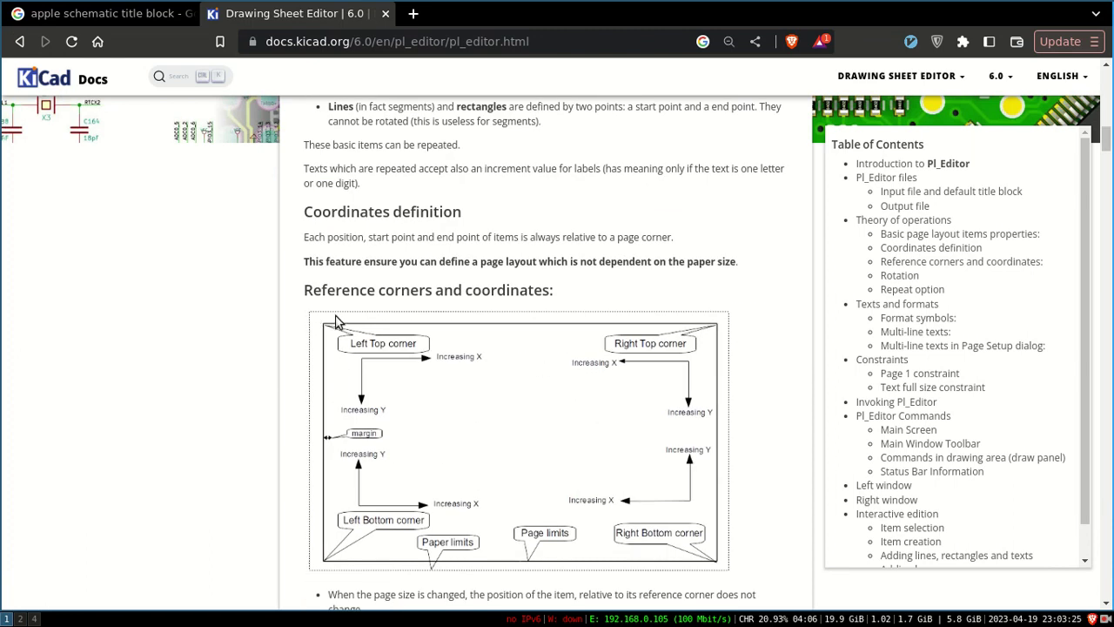
pyautogui.keyDown('ctrl'); pyautogui.scroll(2, 339, 323); pyautogui.keyUp('ctrl')
pyautogui.scroll(-3, 340, 324)
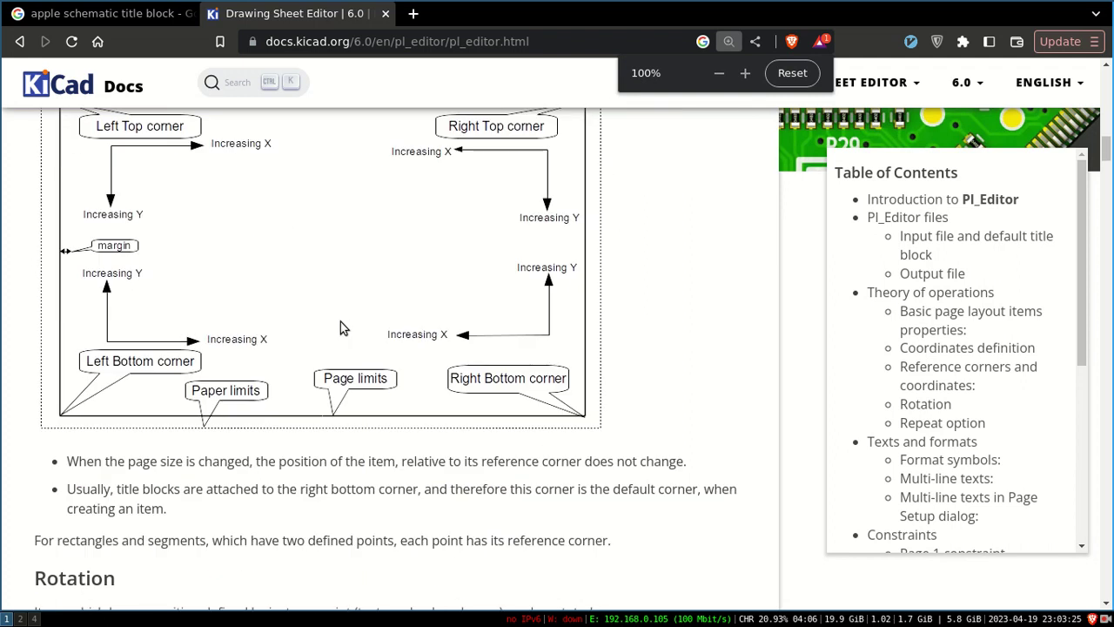
pyautogui.scroll(2, 186, 305)
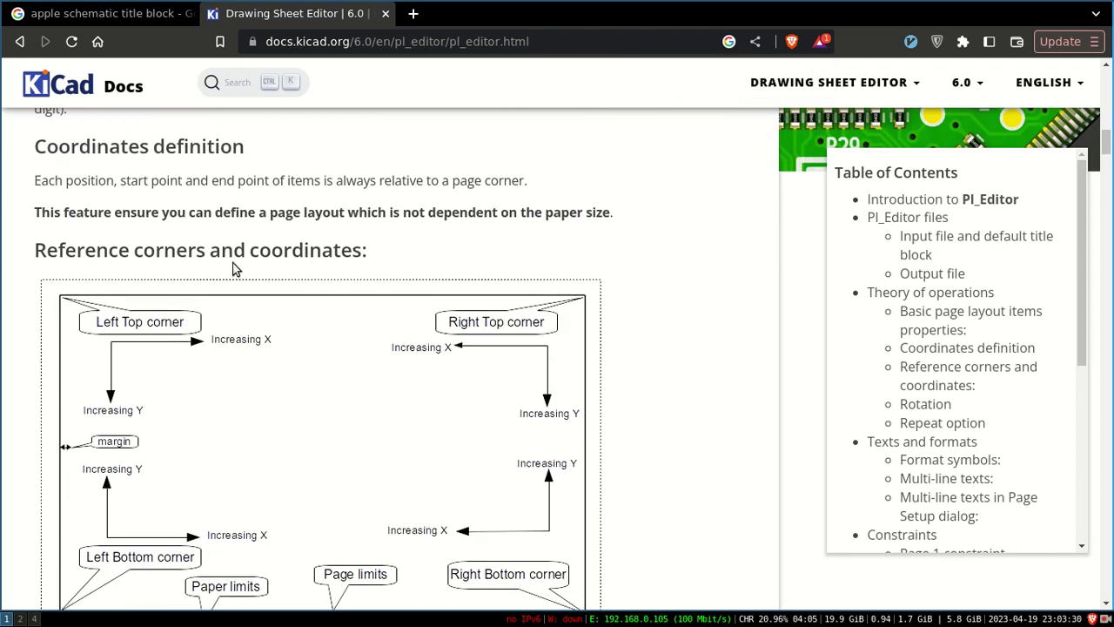
pyautogui.scroll(-1, 432, 284)
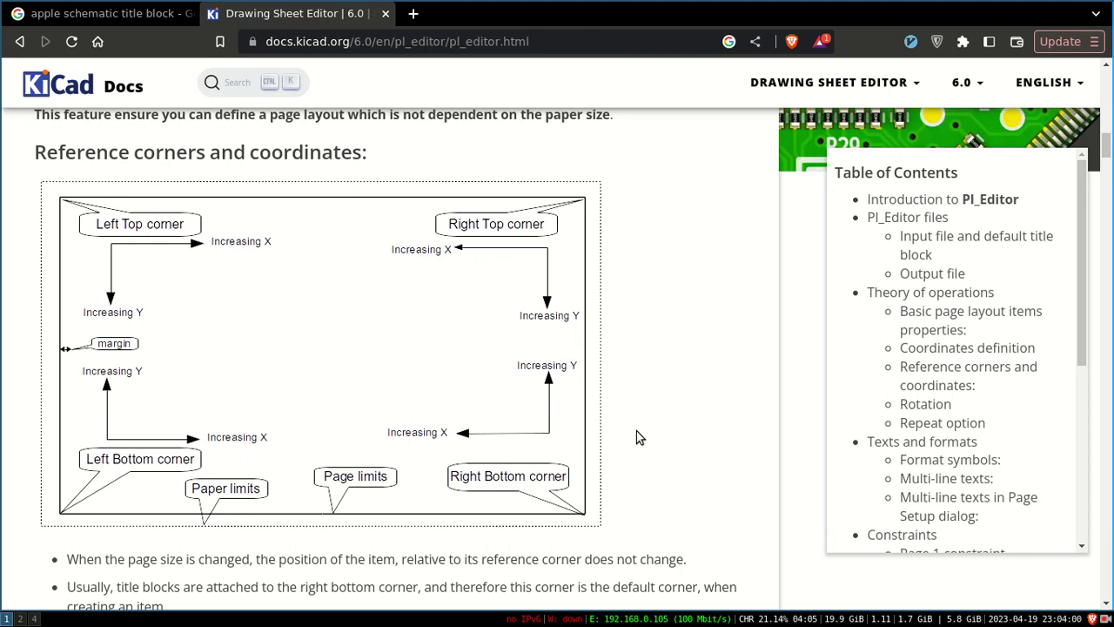
pyautogui.scroll(-5, 636, 431)
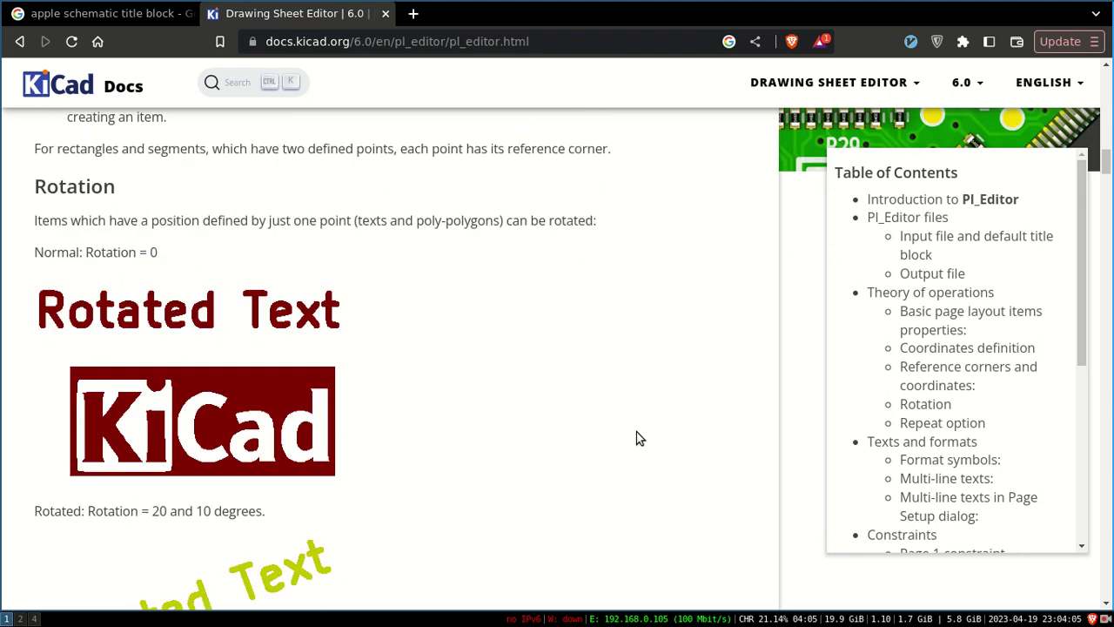
# Scroll to Texts and formats and highlight the %%, %K, %Z, %Y, %D, %R and %S symbols.
pyautogui.scroll(-4, 636, 432)
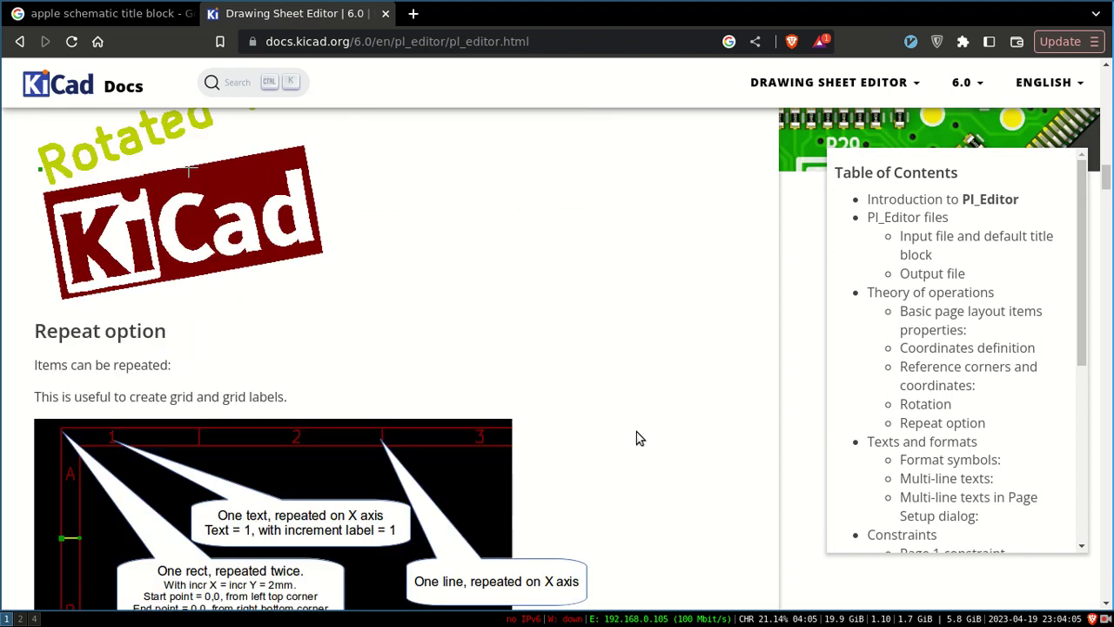
pyautogui.scroll(-4, 636, 438)
pyautogui.scroll(-5, 636, 437)
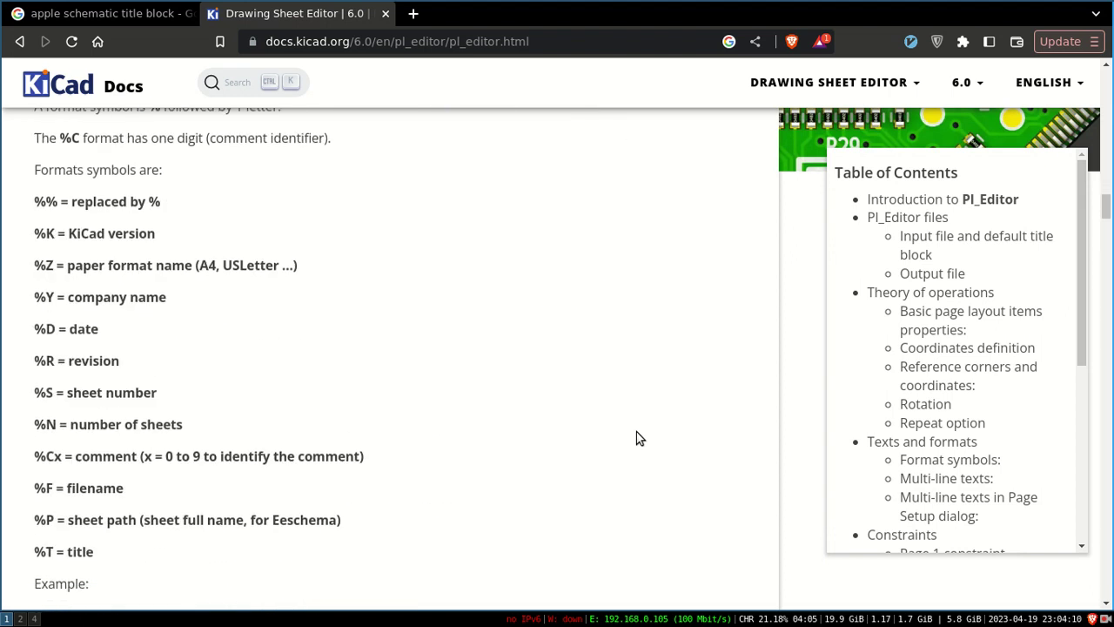
pyautogui.doubleClick(41, 202)
pyautogui.doubleClick(49, 233)
pyautogui.doubleClick(48, 265)
pyautogui.doubleClick(49, 297)
pyautogui.doubleClick(50, 330)
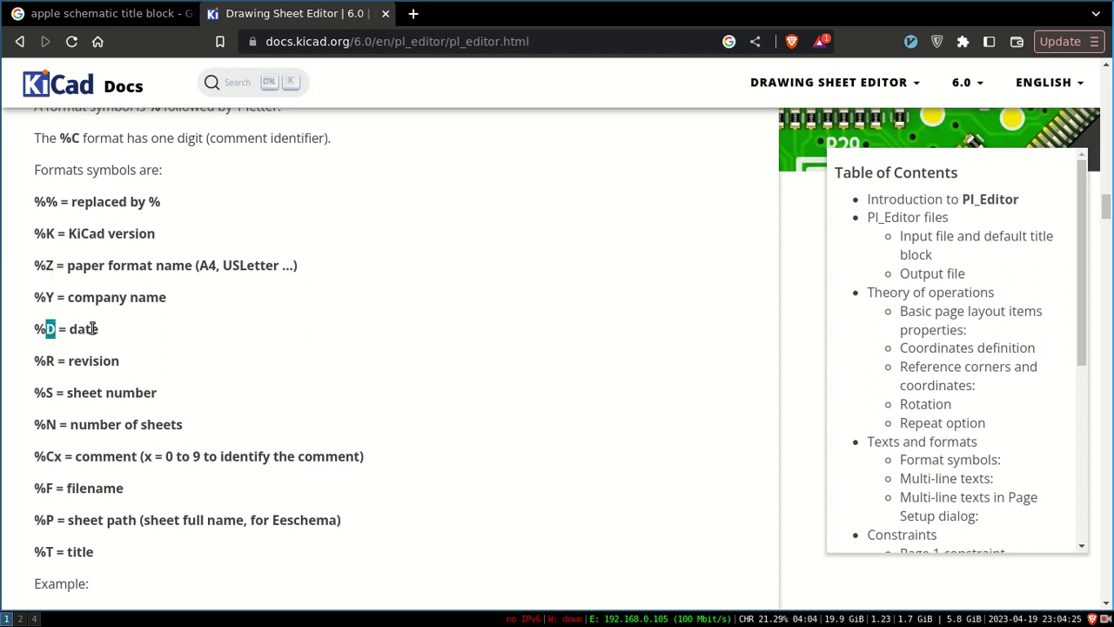
pyautogui.doubleClick(49, 360)
pyautogui.doubleClick(50, 393)
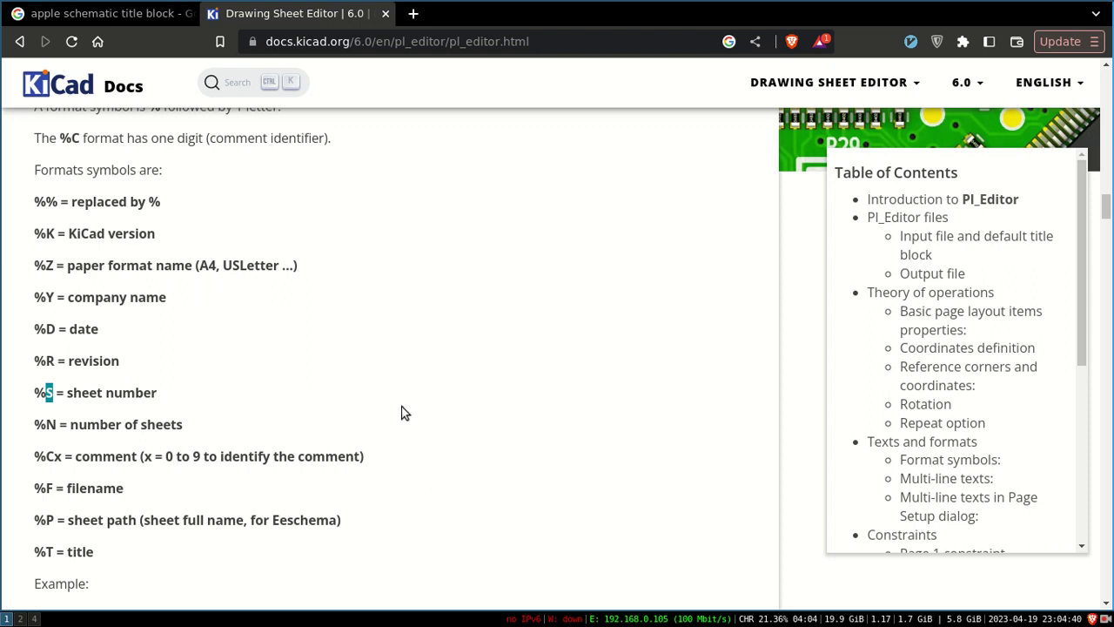
# Leave the browser and return to the KiCad Drawing Sheet Editor.
pyautogui.scroll(6, 402, 412)
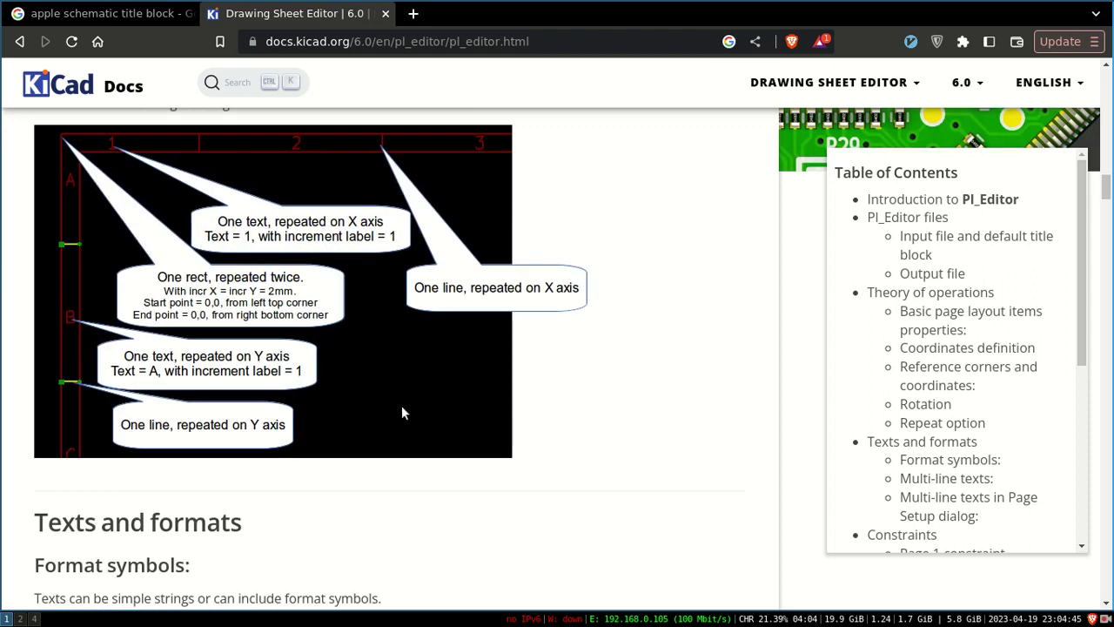
pyautogui.scroll(5, 401, 413)
pyautogui.scroll(-8, 401, 413)
pyautogui.scroll(-5, 402, 413)
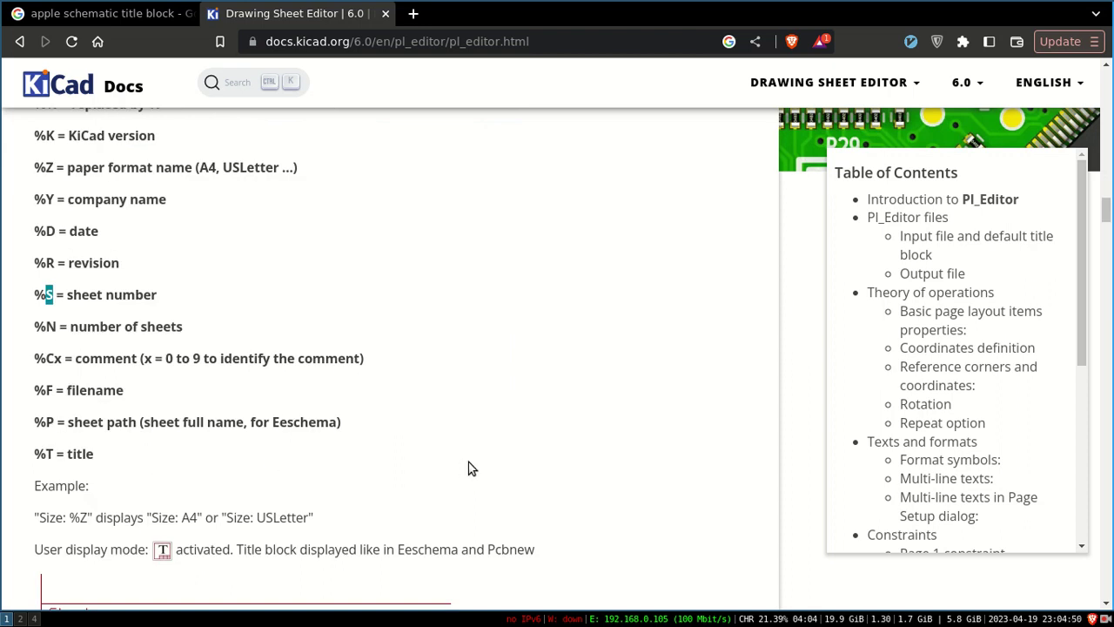
pyautogui.click(32, 619)
pyautogui.click(20, 619)
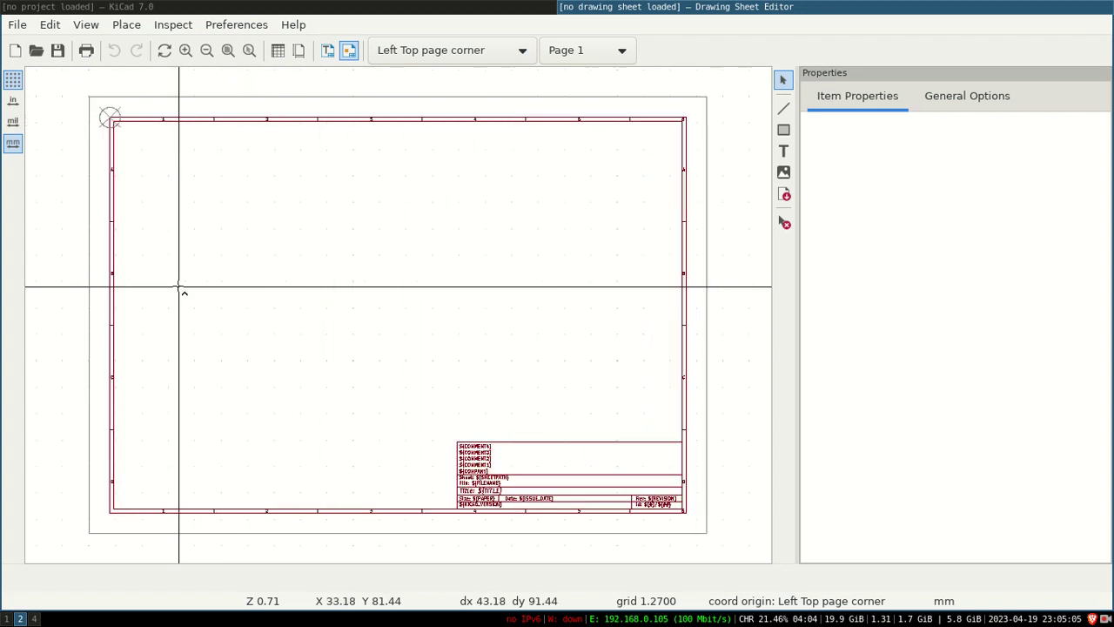
# Zoom the canvas onto the top-left corner of the sheet's frame.
pyautogui.scroll(4, 178, 292)
pyautogui.scroll(2, 399, 321)
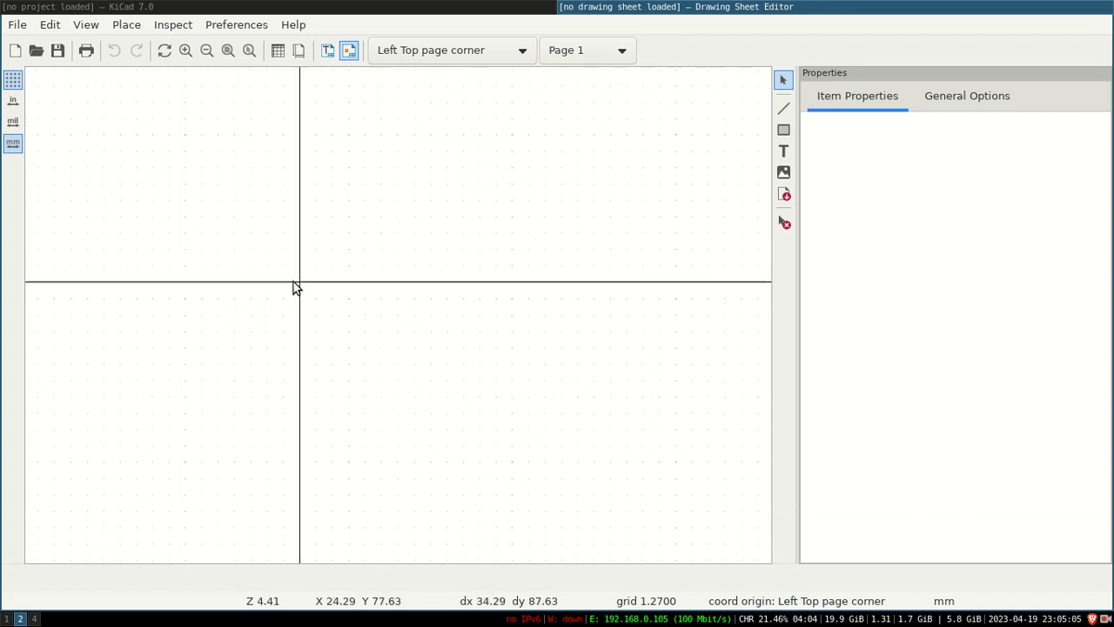
pyautogui.scroll(-5, 296, 314)
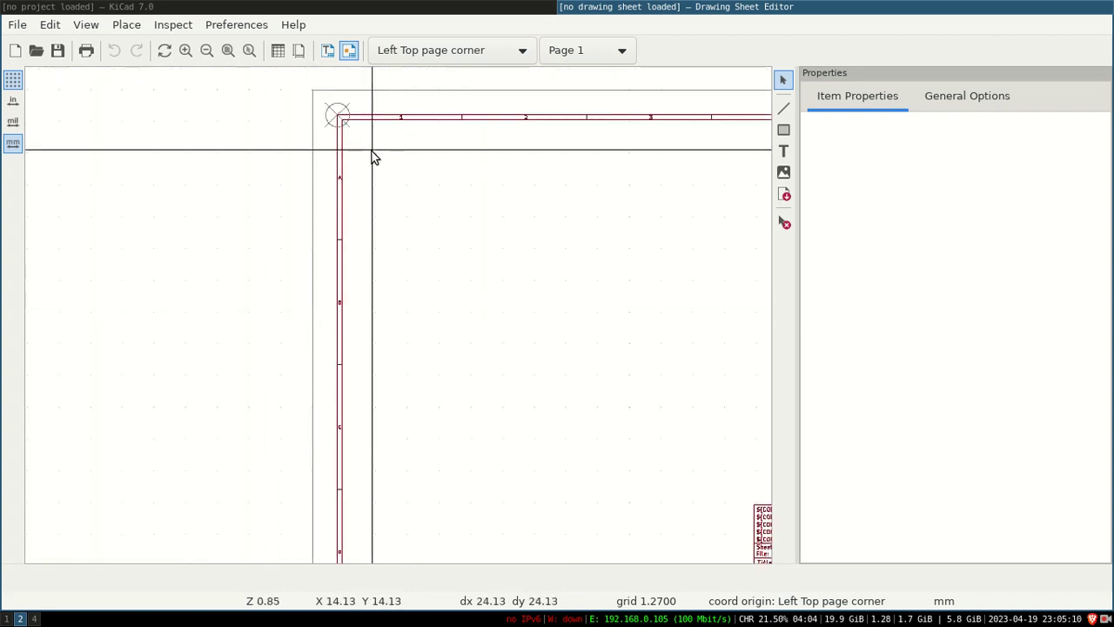
# Browse the File, Edit, Place, Inspect, Preferences and Help menus without choosing anything.
pyautogui.click(17, 26)
pyautogui.moveTo(42, 29)
pyautogui.moveTo(117, 29)
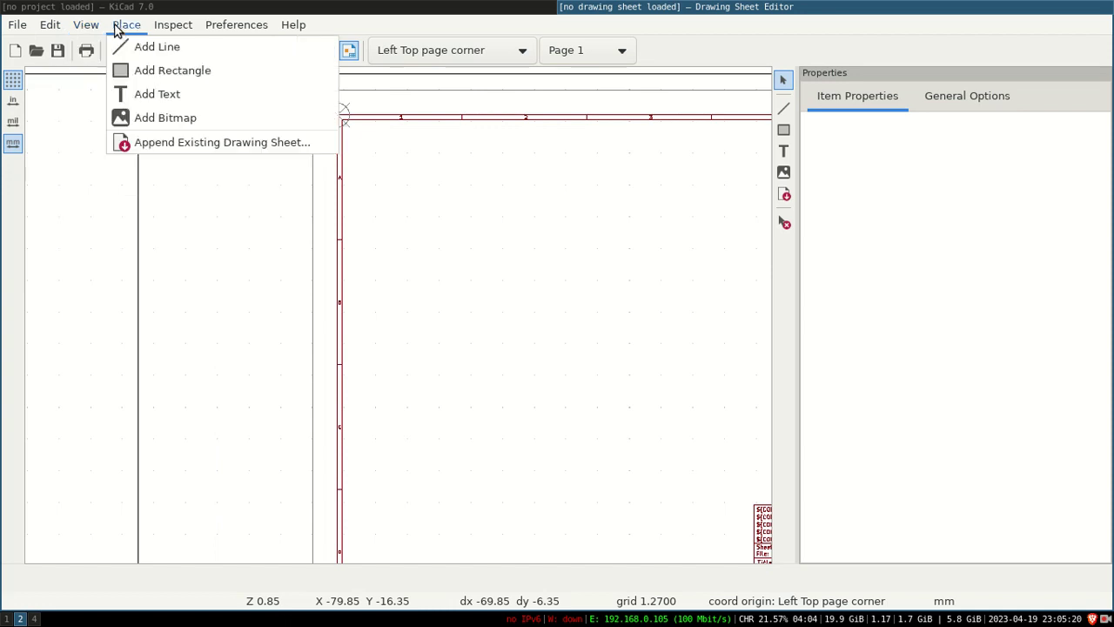
pyautogui.moveTo(152, 30)
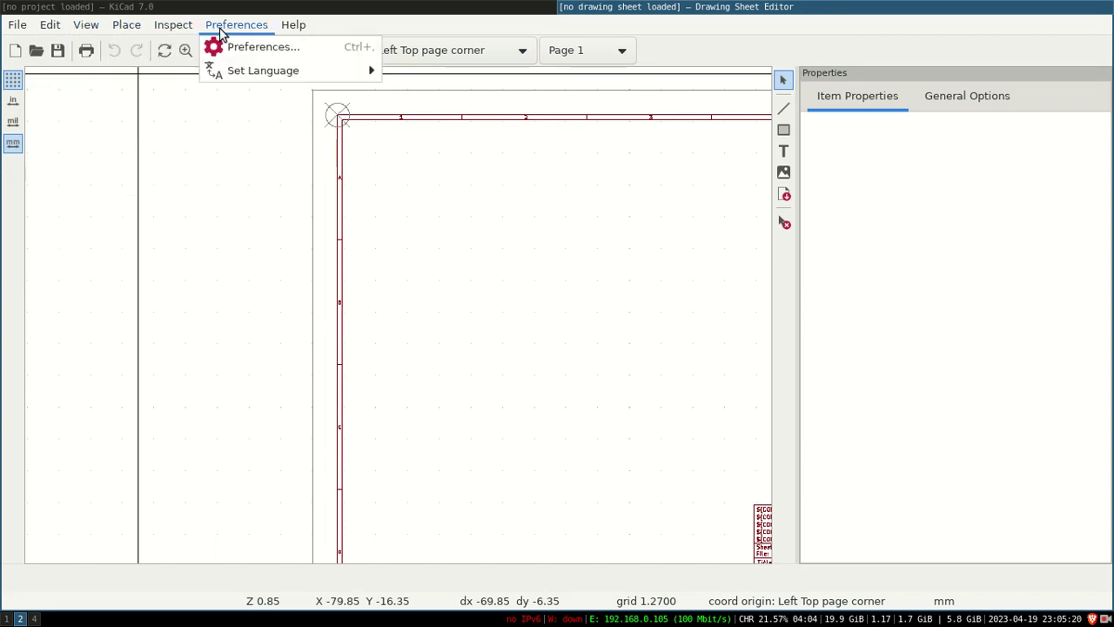
pyautogui.moveTo(288, 33)
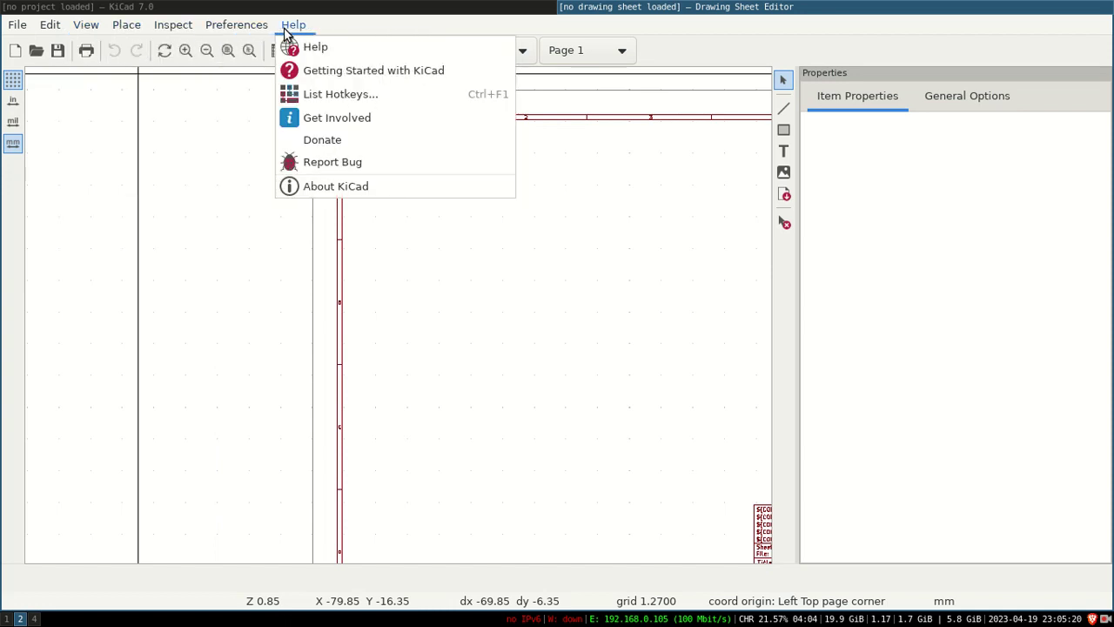
pyautogui.click(201, 340)
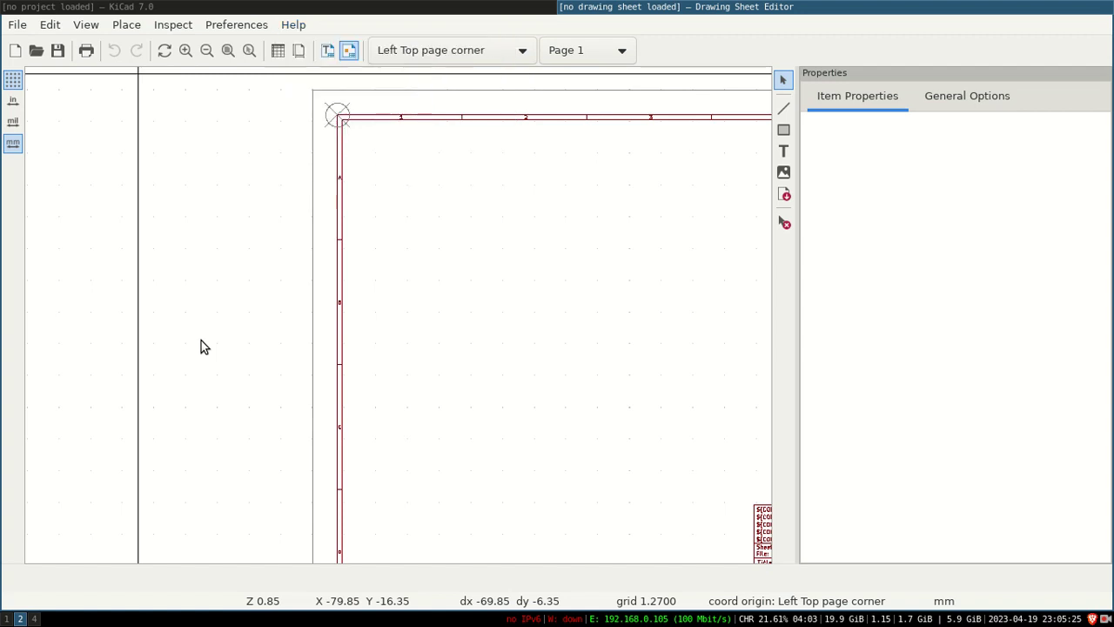
pyautogui.rightClick(222, 201)
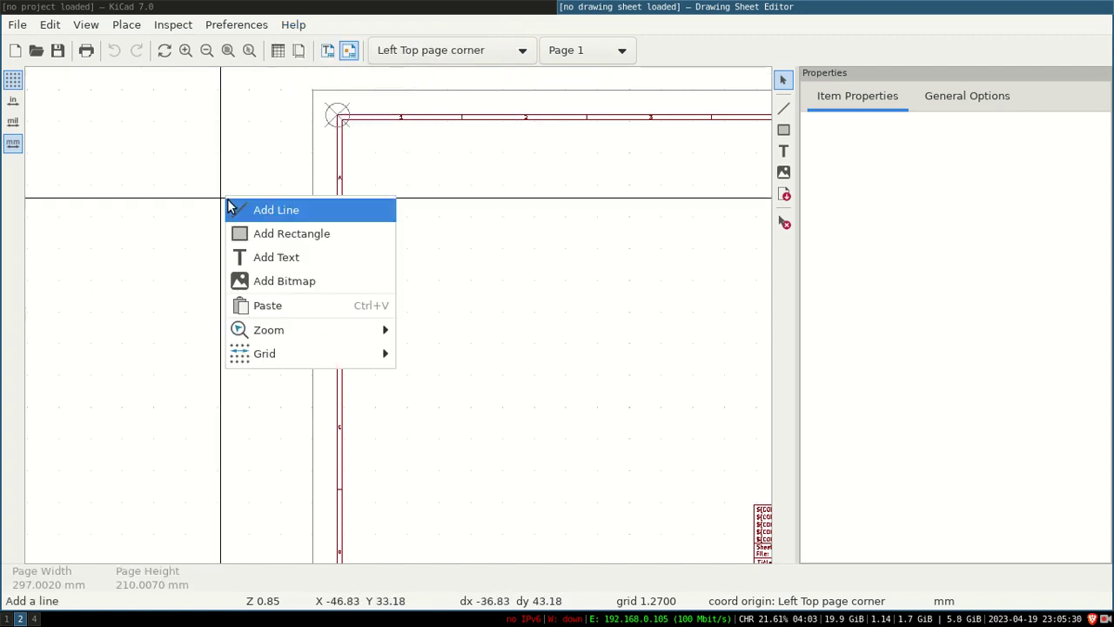
pyautogui.moveTo(304, 349)
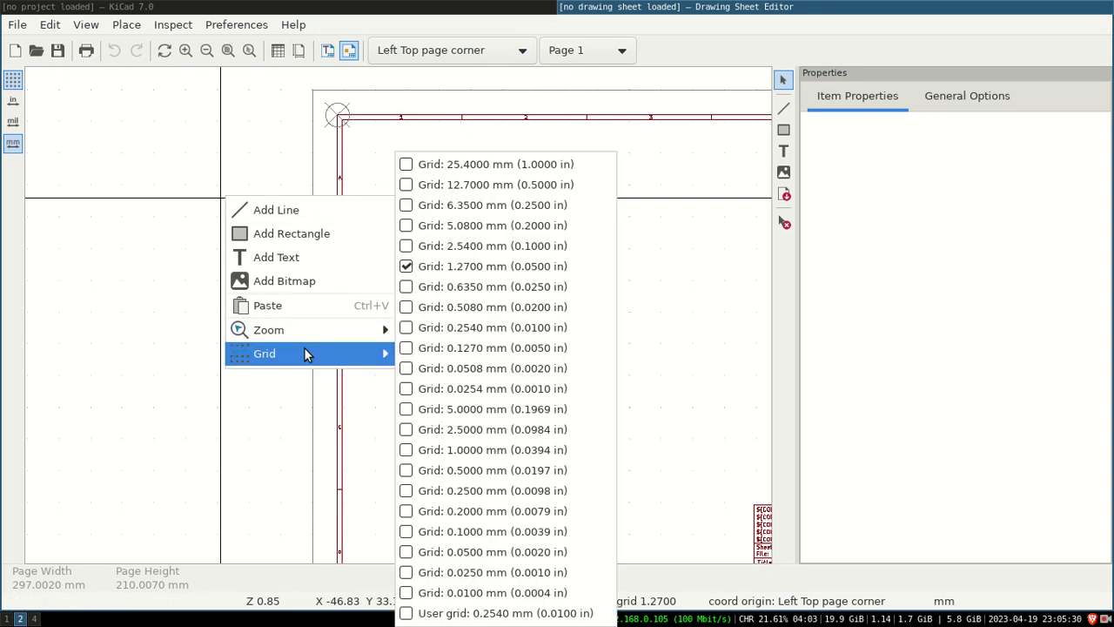
pyautogui.click(483, 271)
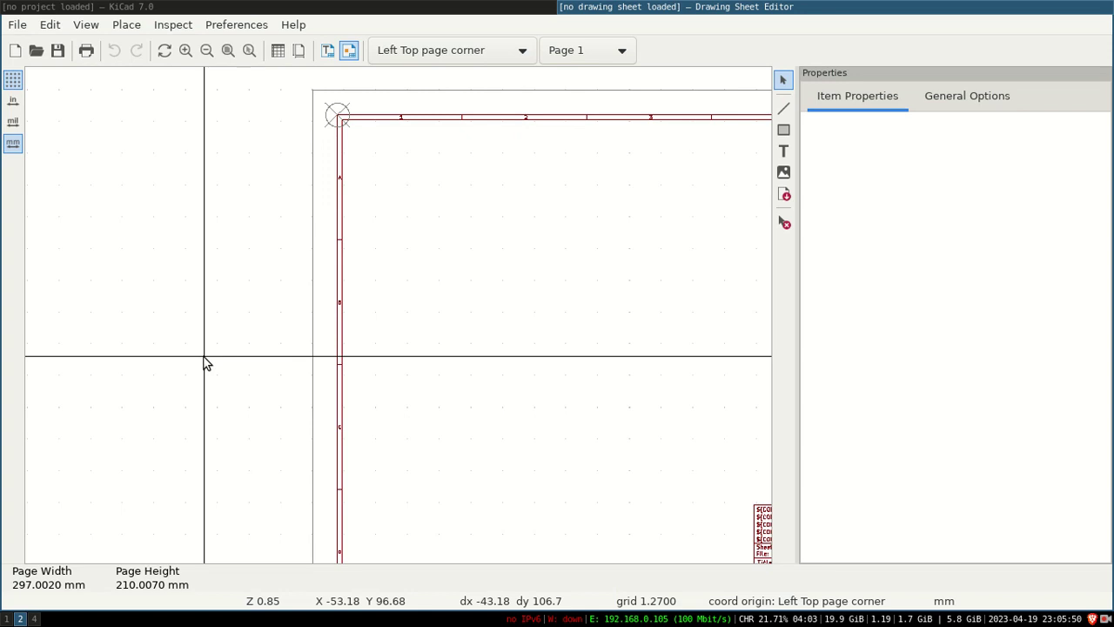
# Set the preview paper to A4 210x297mm in landscape orientation in Page Settings.
pyautogui.scroll(-3, 206, 364)
pyautogui.scroll(-1, 612, 333)
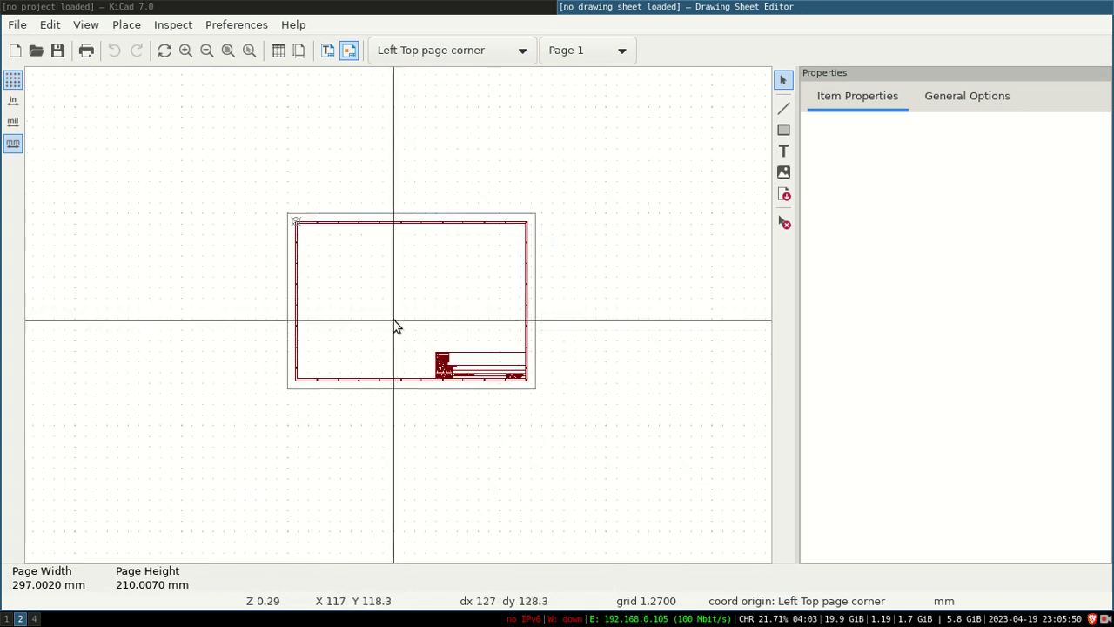
pyautogui.scroll(1, 393, 321)
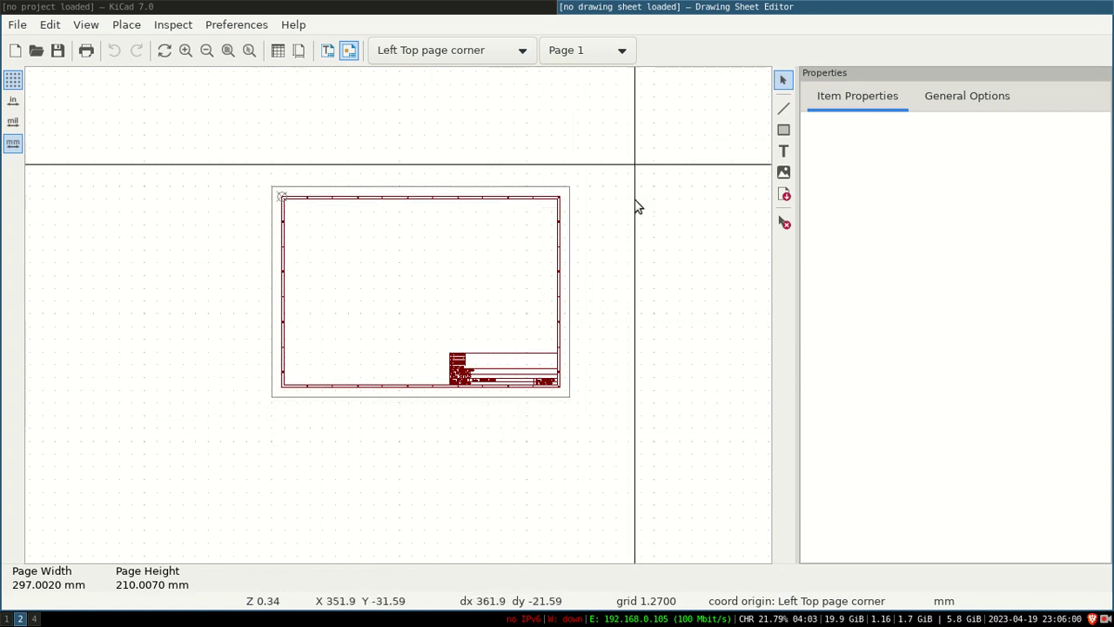
pyautogui.click(19, 25)
pyautogui.moveTo(48, 29)
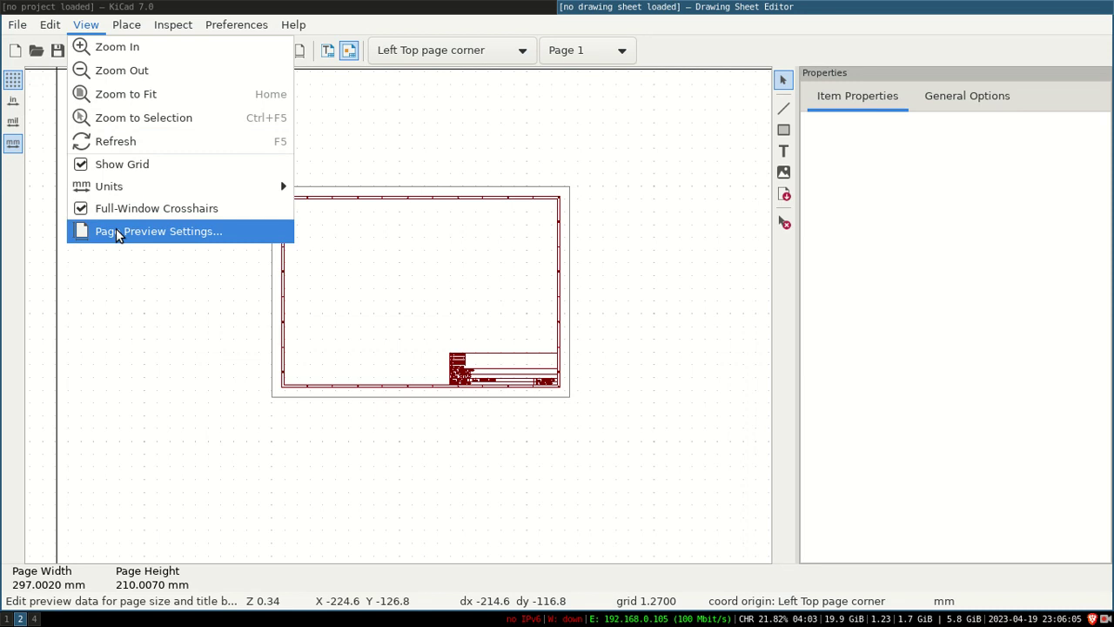
pyautogui.click(119, 233)
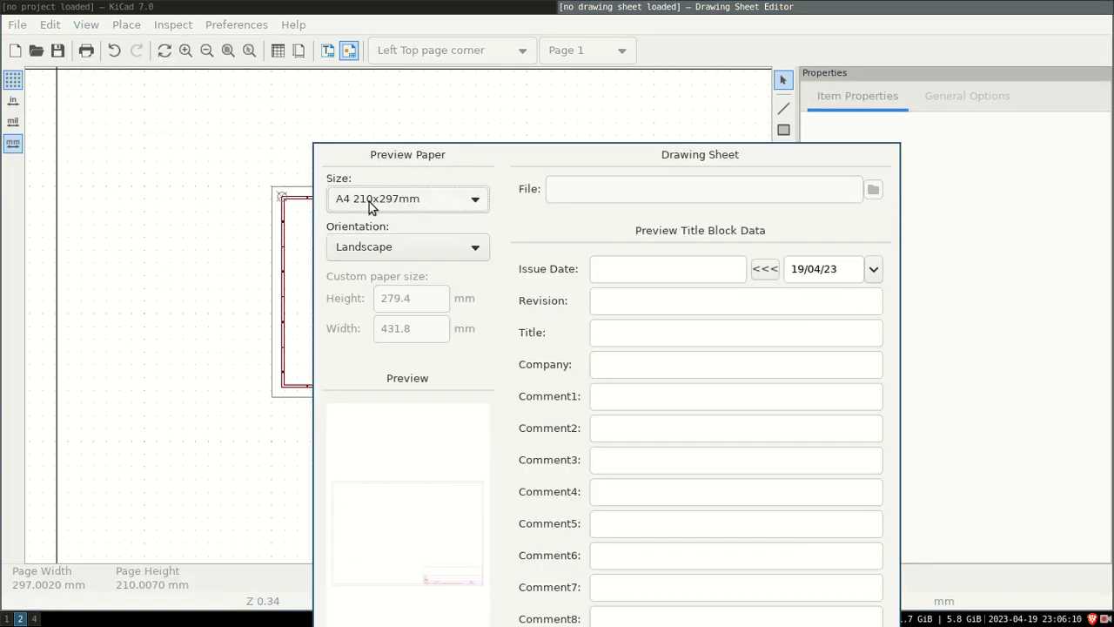
pyautogui.click(369, 202)
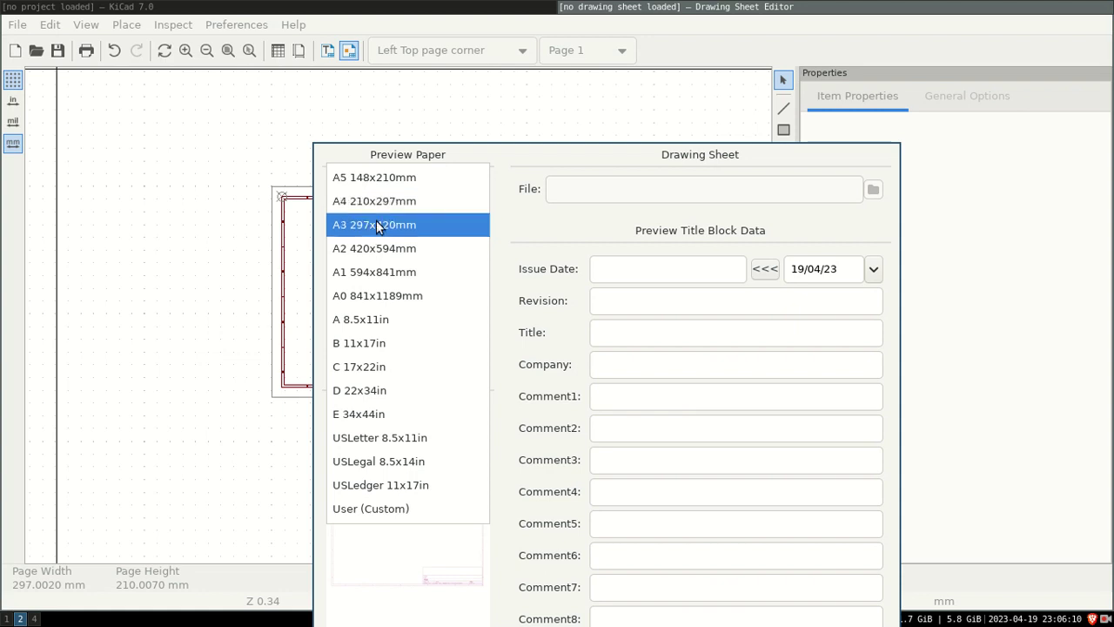
pyautogui.click(378, 209)
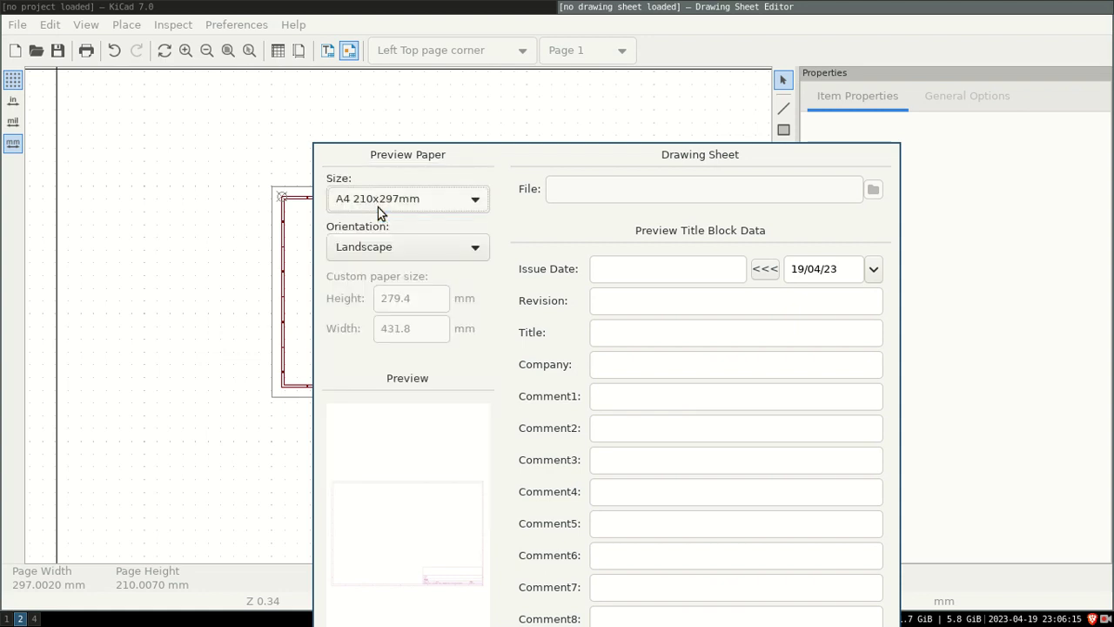
pyautogui.keyDown('super'); pyautogui.moveTo(422, 451); pyautogui.dragTo(295, 284); pyautogui.keyUp('super')
pyautogui.click(726, 542)
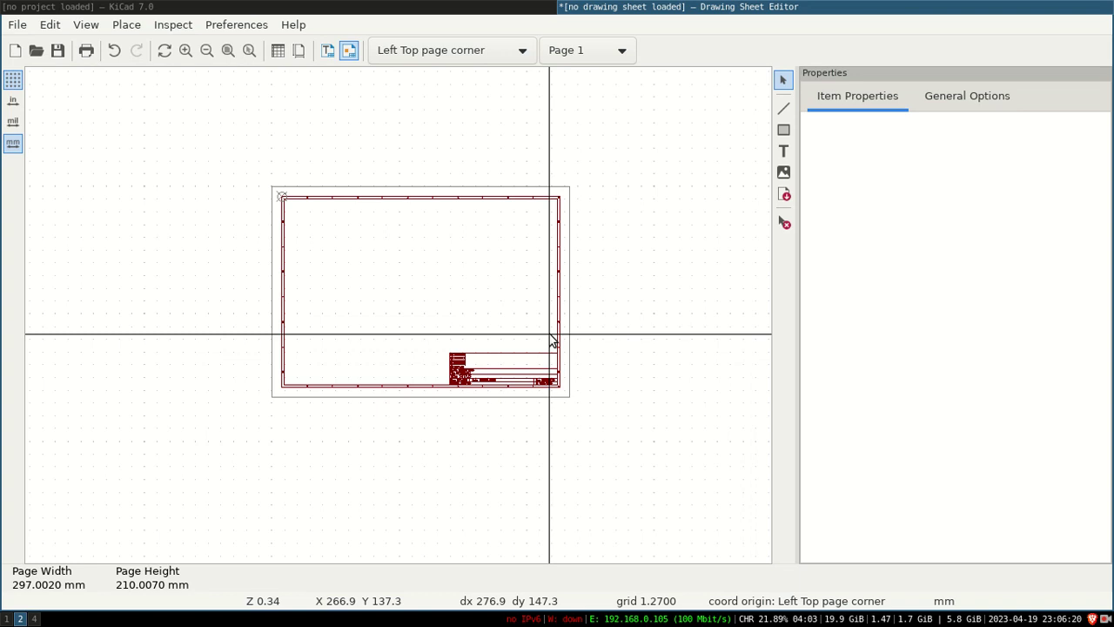
pyautogui.scroll(3, 401, 322)
pyautogui.scroll(-3, 351, 294)
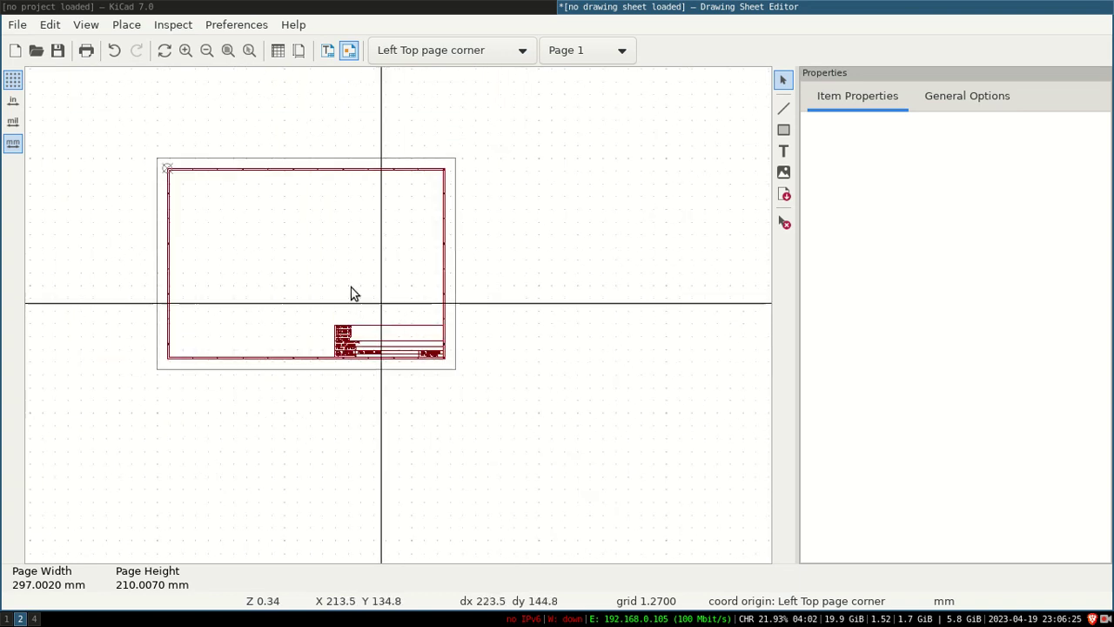
pyautogui.scroll(2, 400, 321)
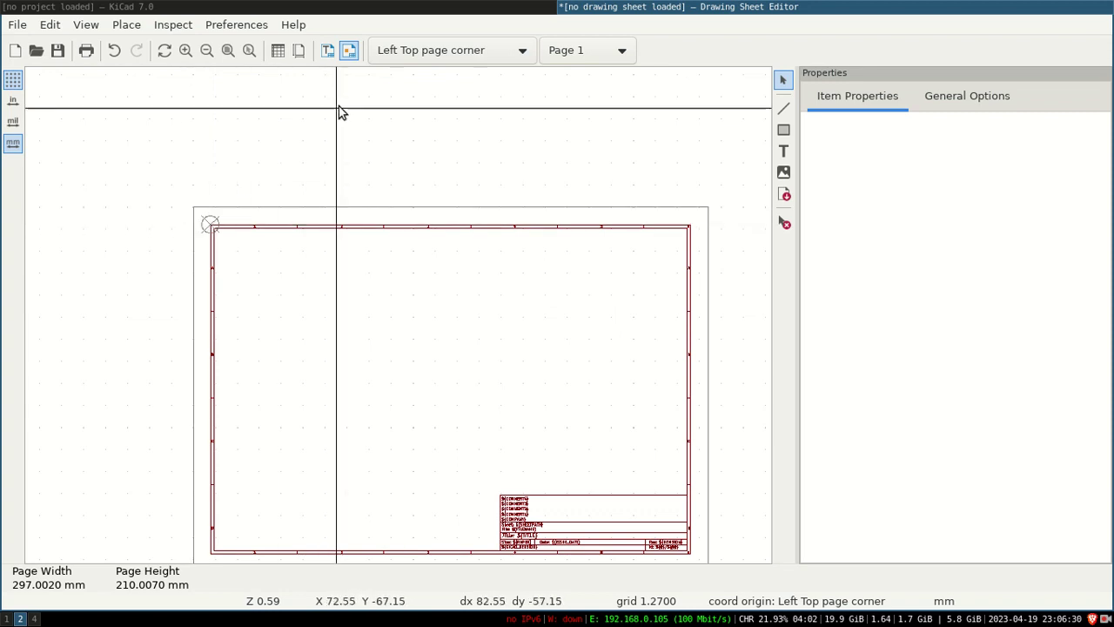
pyautogui.click(420, 54)
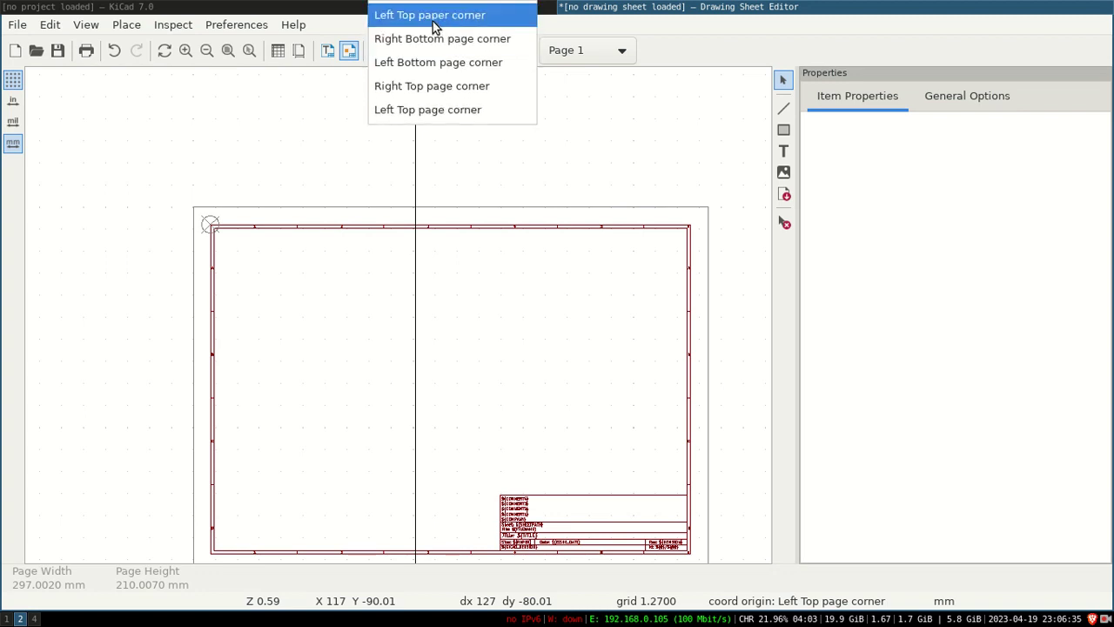
pyautogui.click(415, 16)
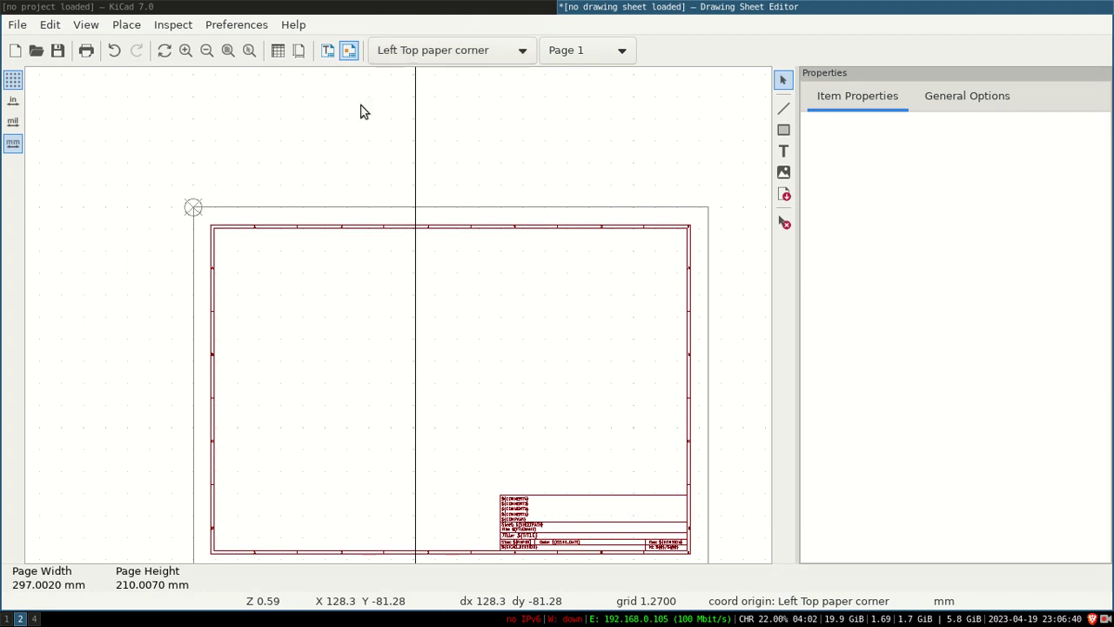
pyautogui.click(426, 56)
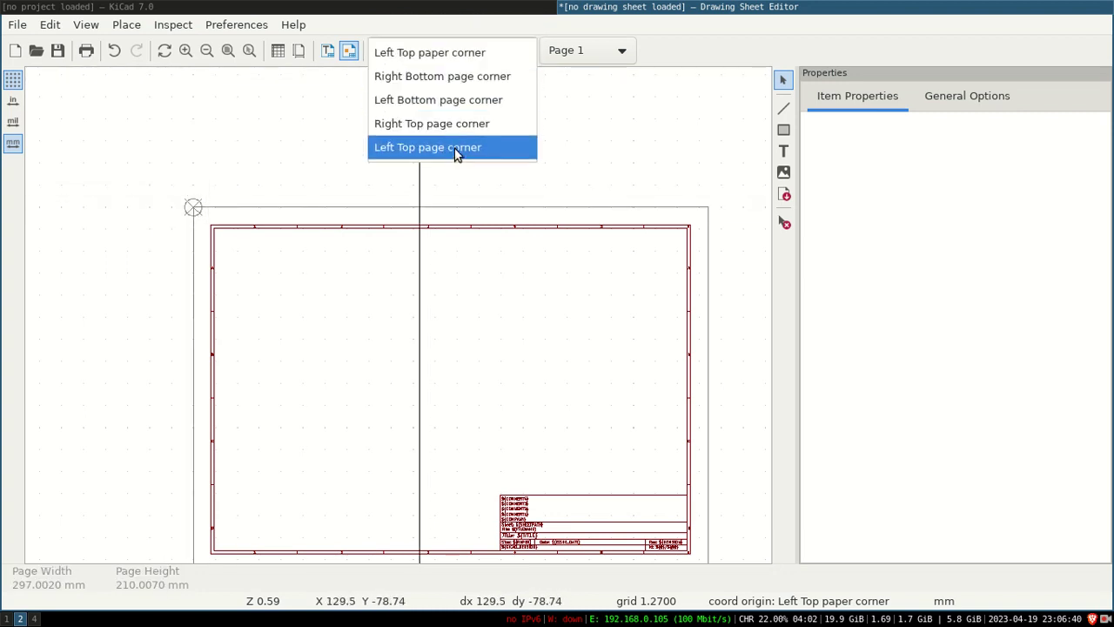
pyautogui.click(415, 149)
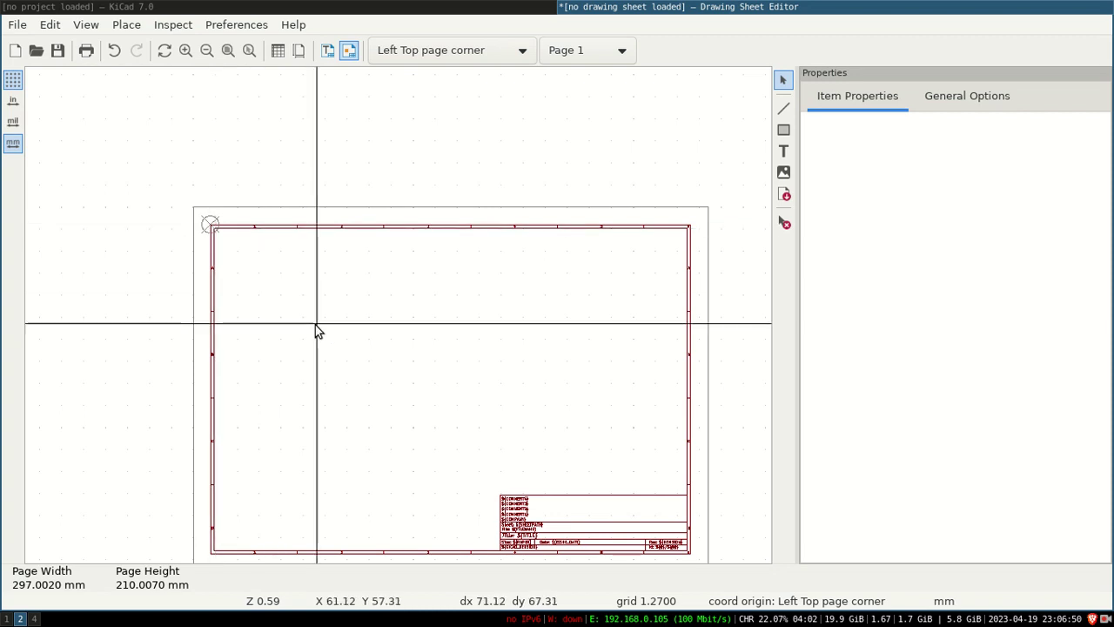
pyautogui.scroll(-2, 460, 353)
pyautogui.scroll(2, 398, 319)
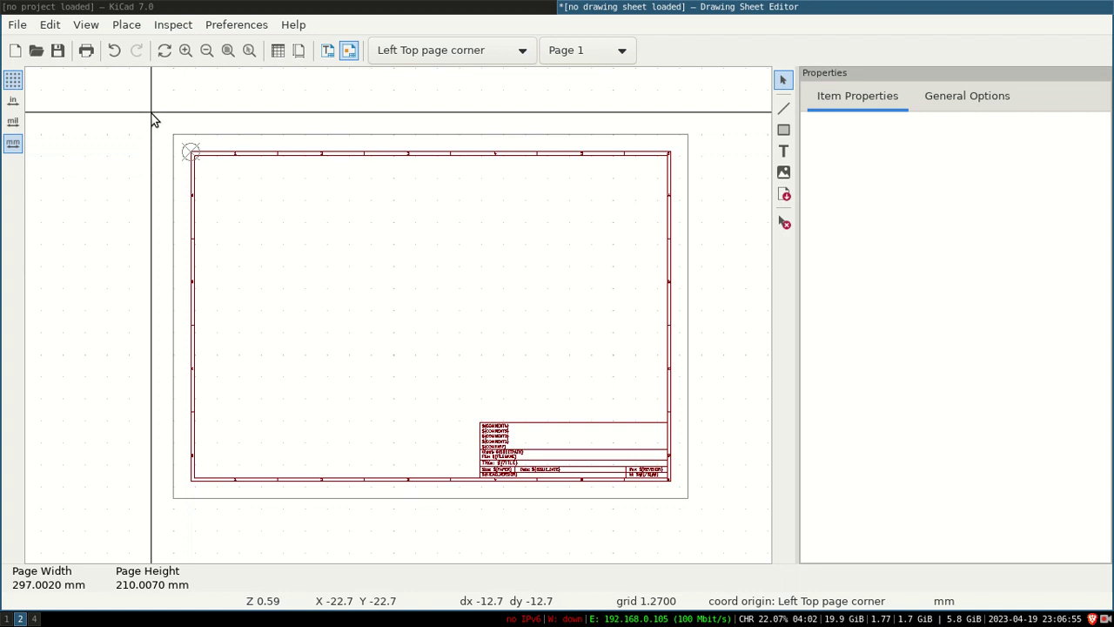
pyautogui.scroll(10, 401, 321)
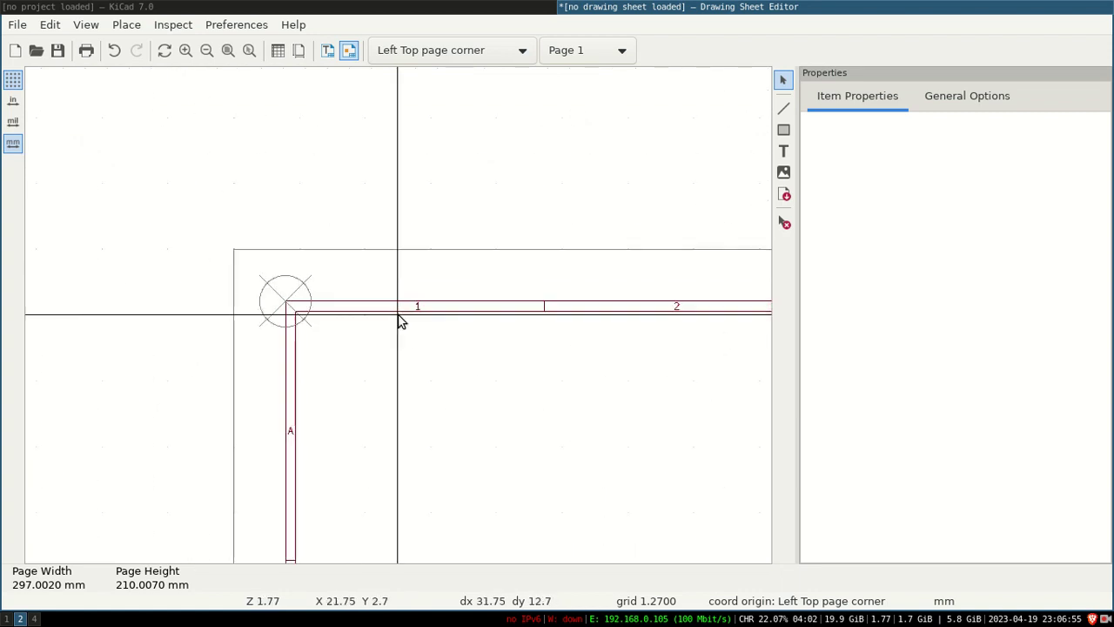
pyautogui.click(385, 275)
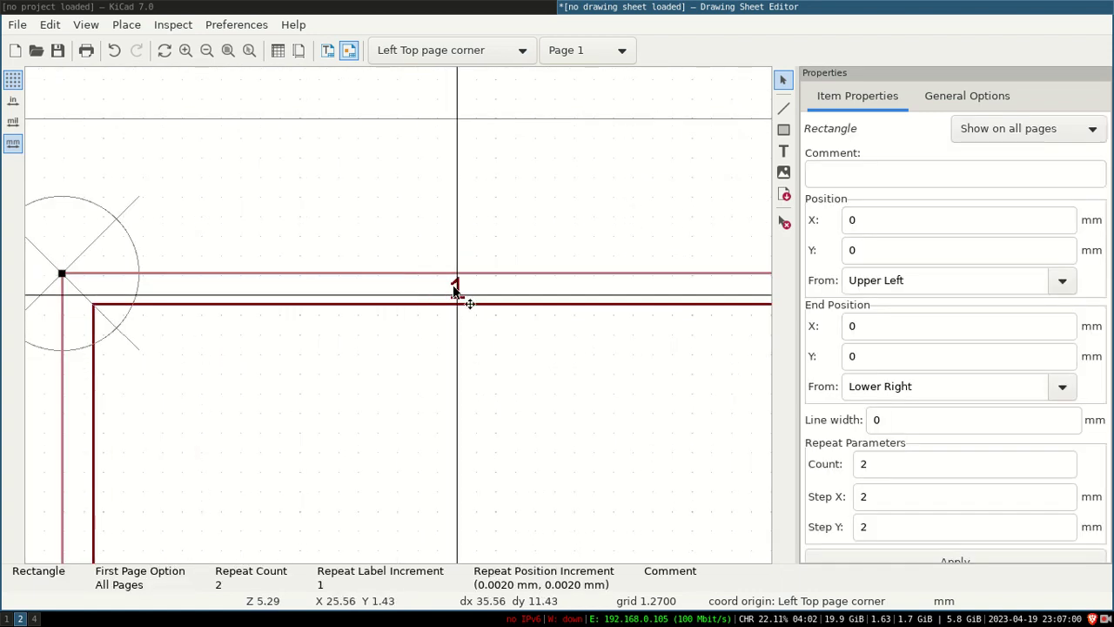
pyautogui.click(454, 292)
pyautogui.click(384, 306)
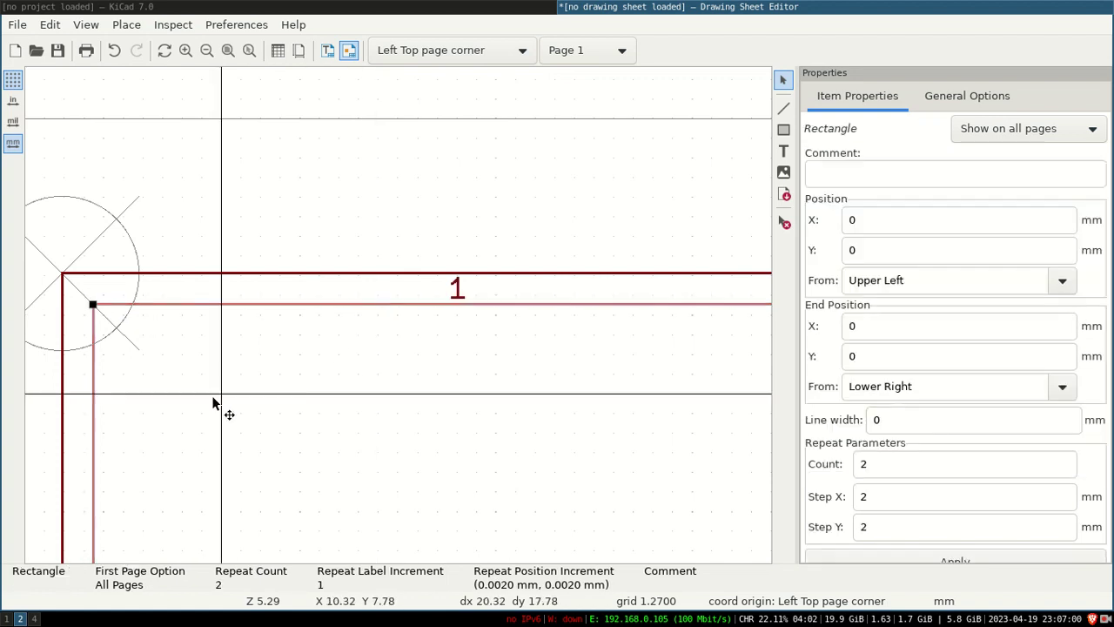
pyautogui.scroll(-15, 403, 323)
pyautogui.scroll(10, 398, 329)
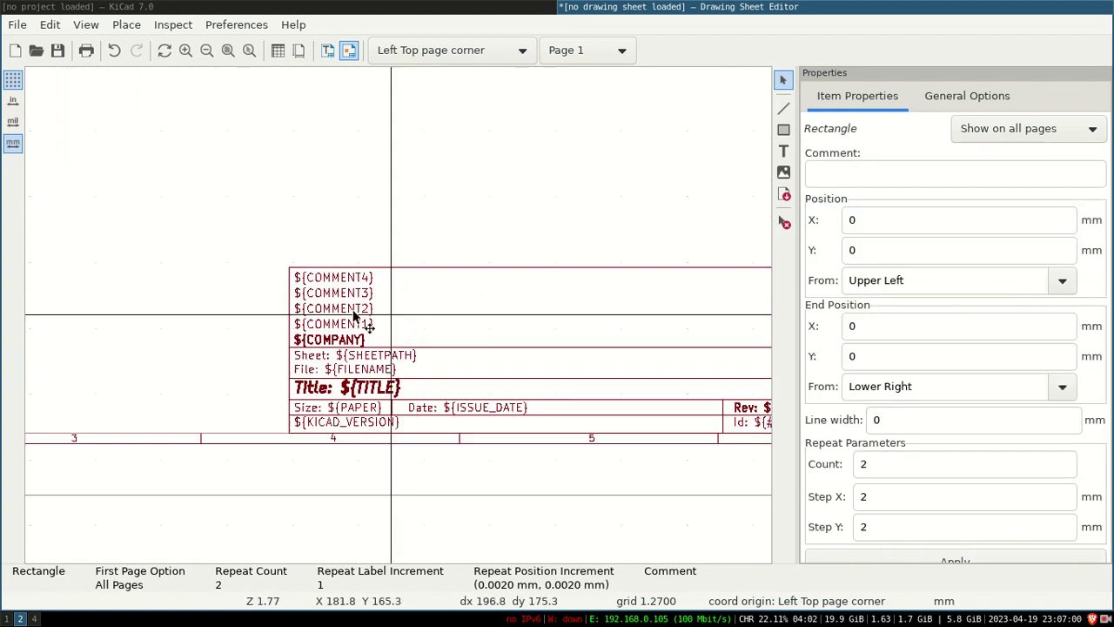
pyautogui.click(326, 280)
pyautogui.click(325, 293)
pyautogui.click(328, 310)
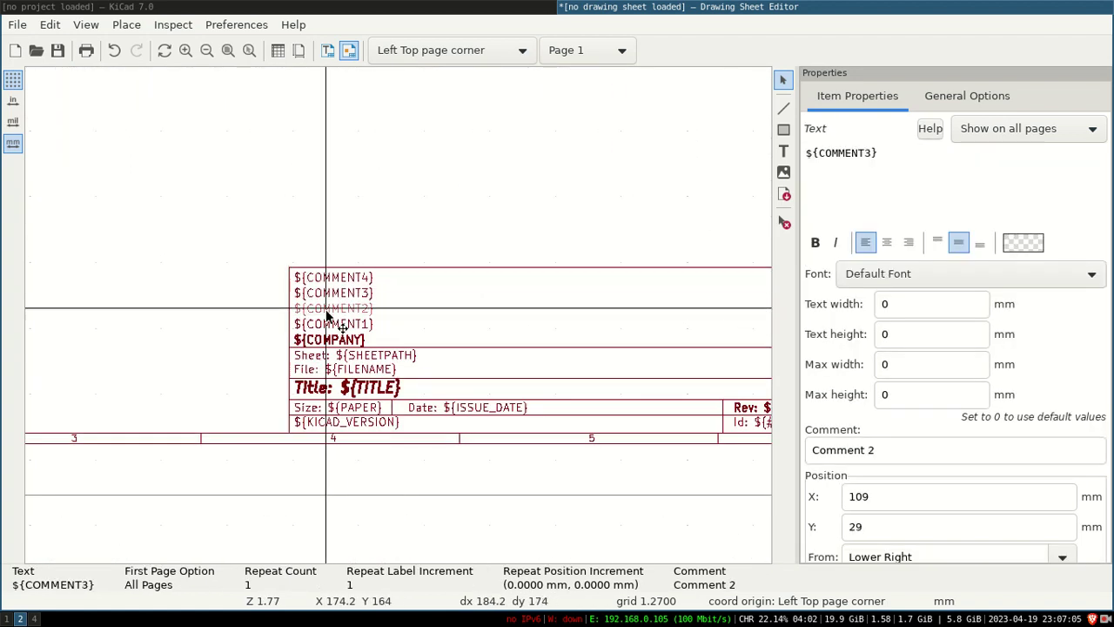
pyautogui.click(328, 324)
pyautogui.click(330, 279)
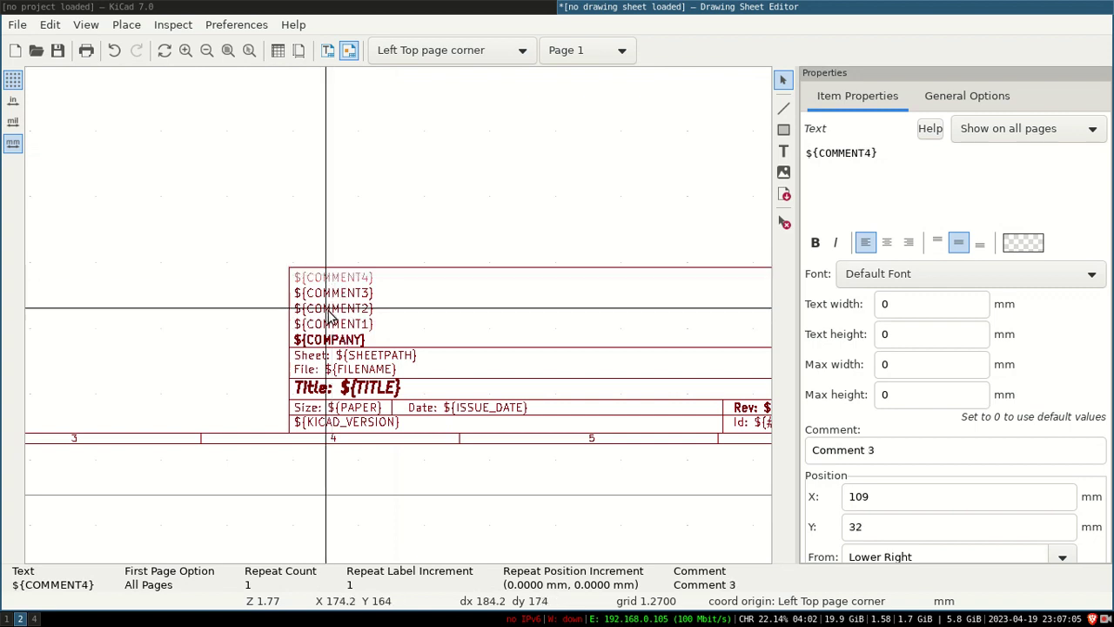
pyautogui.click(330, 341)
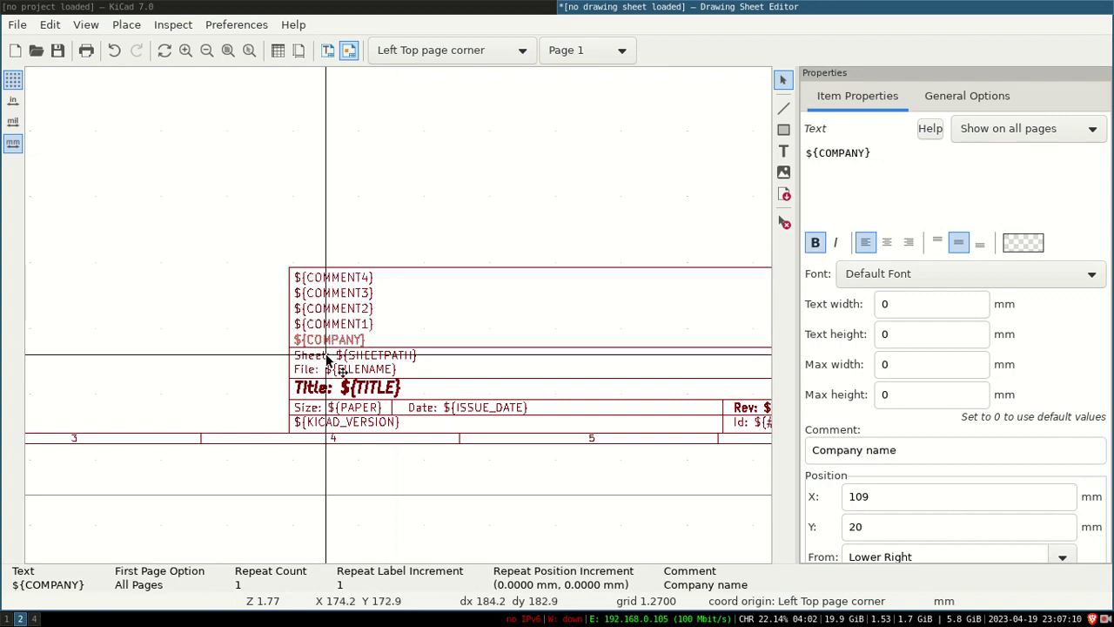
pyautogui.click(327, 359)
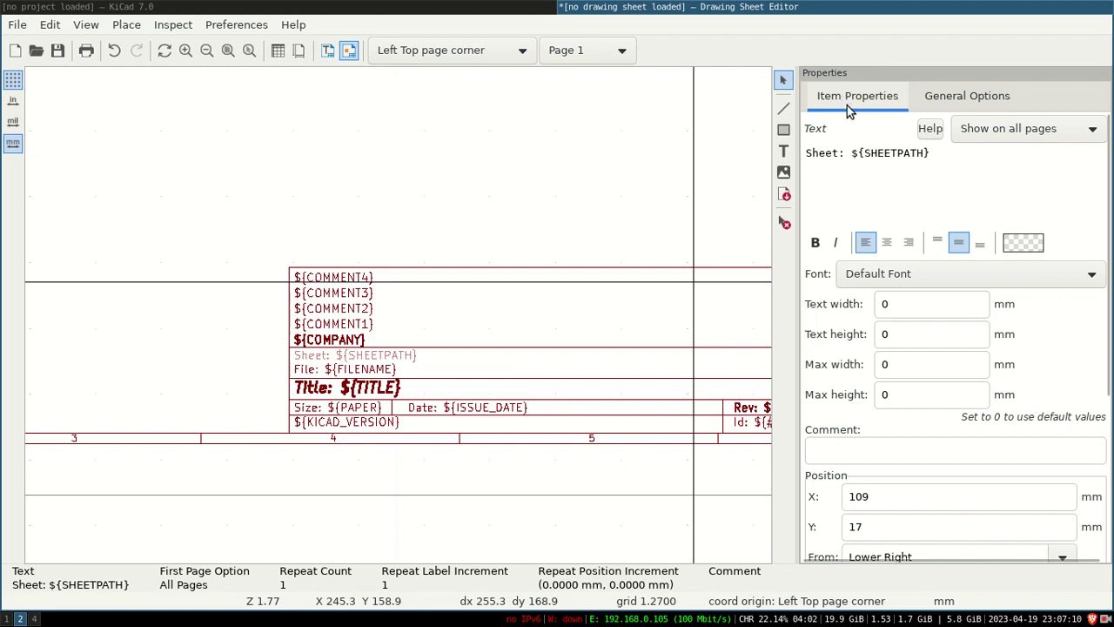
pyautogui.scroll(-5, 1012, 340)
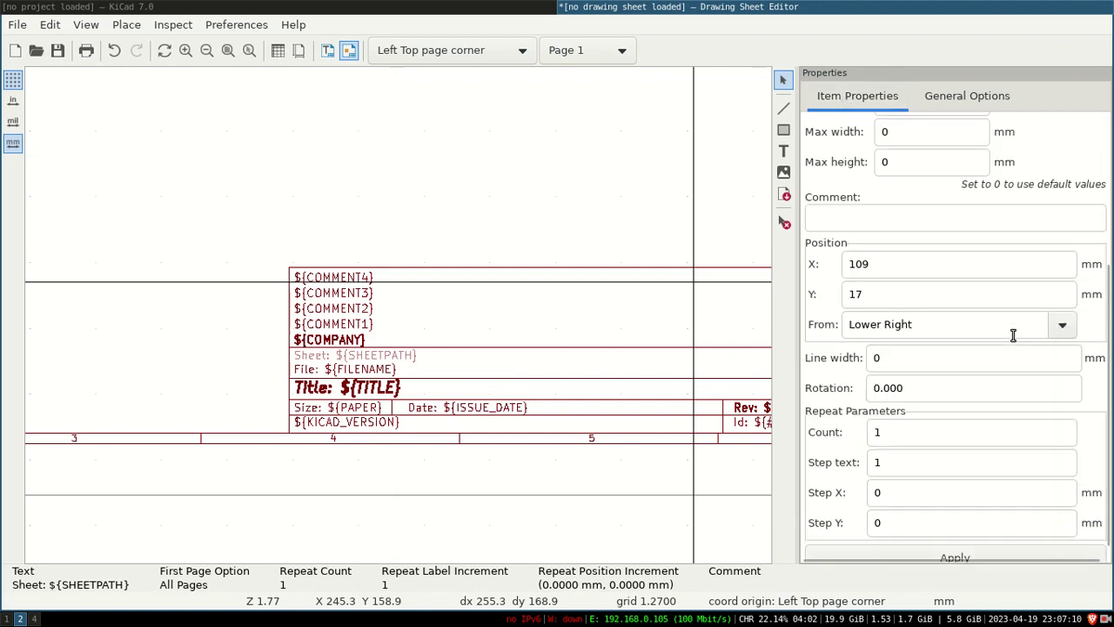
pyautogui.click(410, 197)
# Box-select the default border and title block and delete them.
pyautogui.scroll(-4, 410, 197)
pyautogui.scroll(-3, 399, 320)
pyautogui.scroll(2, 309, 273)
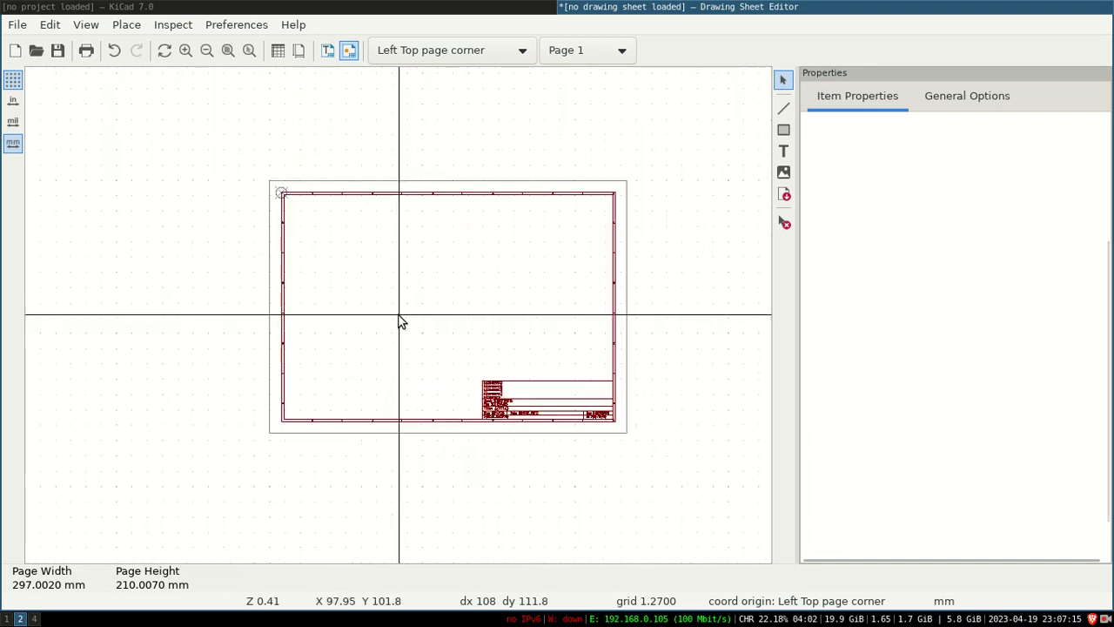
pyautogui.moveTo(218, 152); pyautogui.dragTo(683, 470)
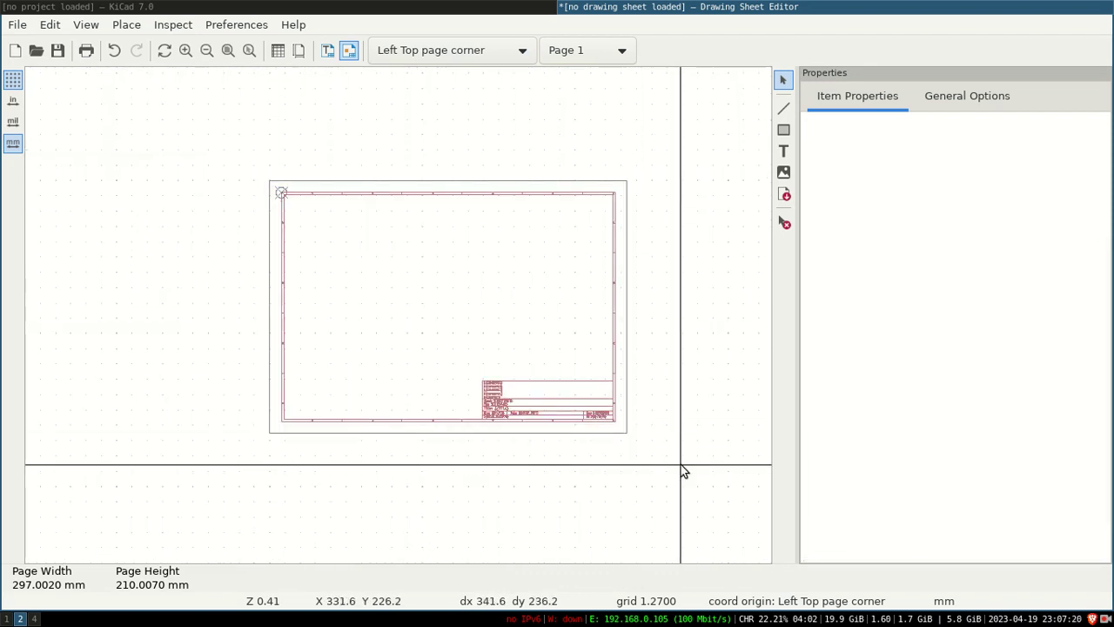
pyautogui.press('Delete')
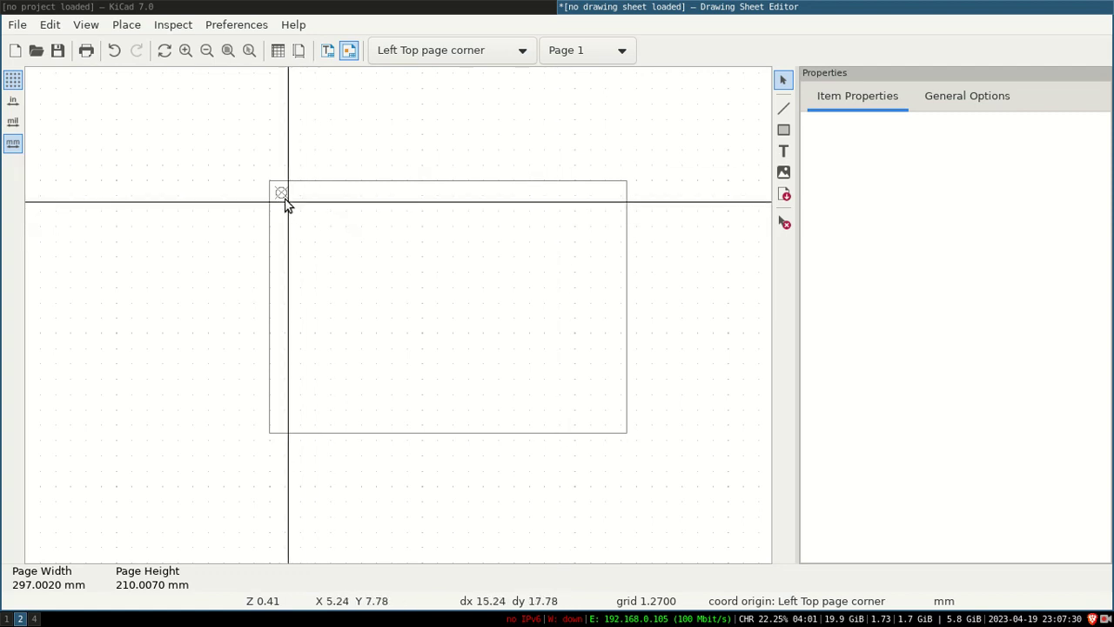
# Draw a rectangle and set its start position to 0,0 from the Upper Left corner.
pyautogui.click(784, 129)
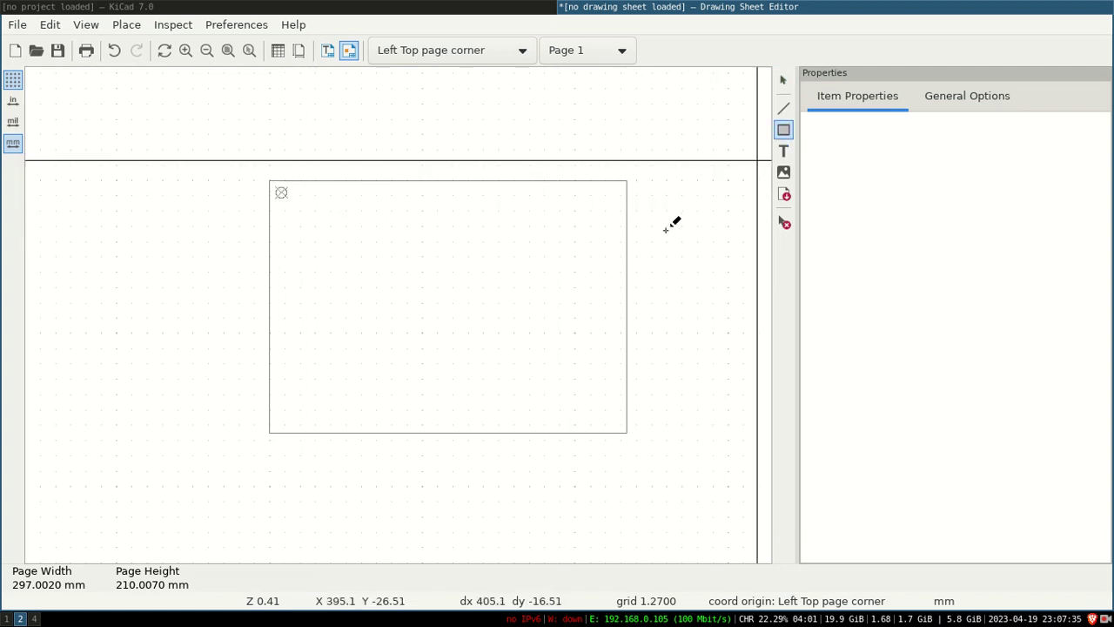
pyautogui.click(394, 243)
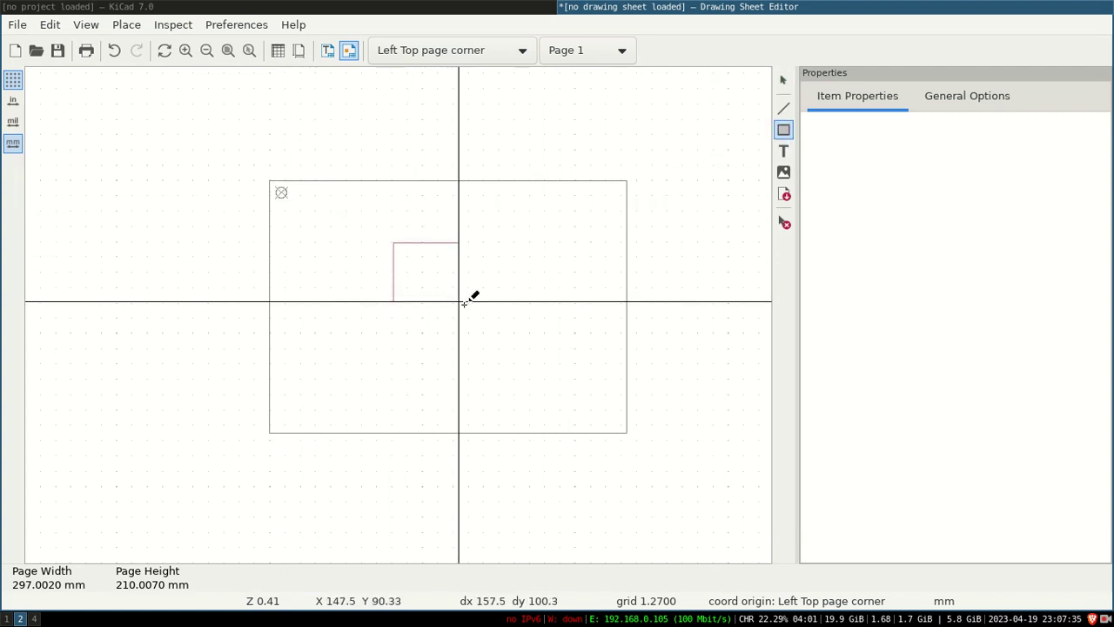
pyautogui.click(491, 304)
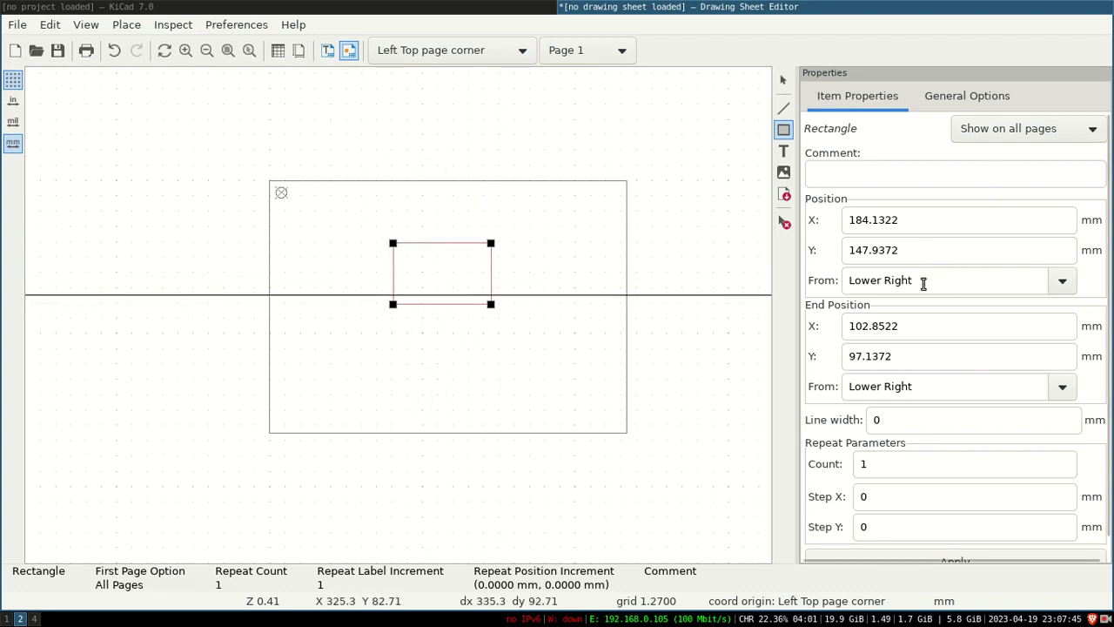
pyautogui.click(1063, 280)
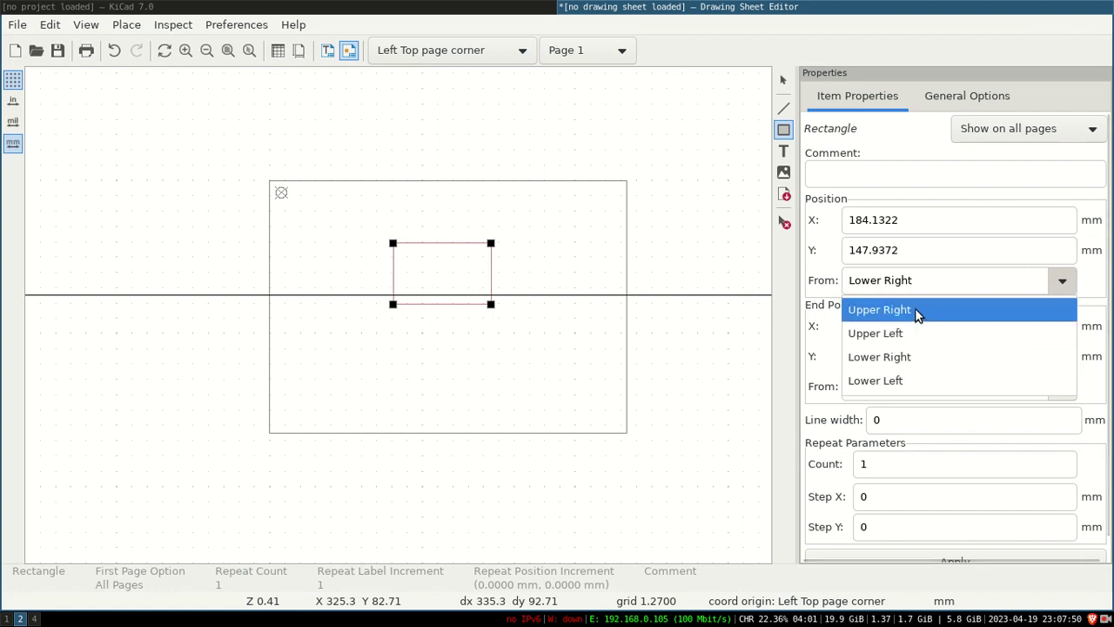
pyautogui.click(913, 332)
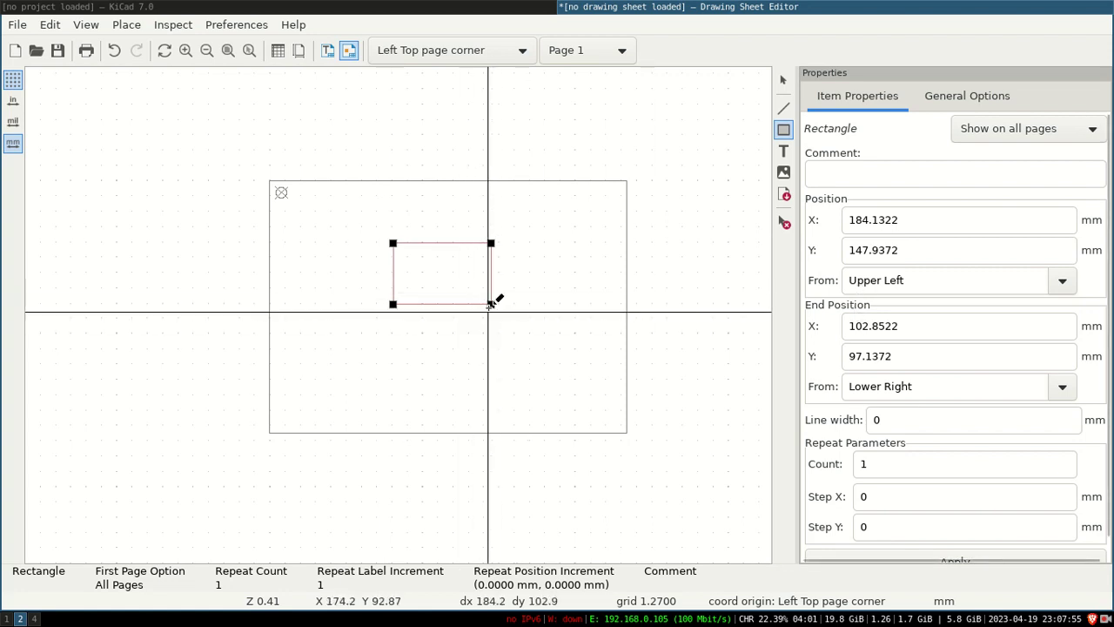
pyautogui.doubleClick(908, 219)
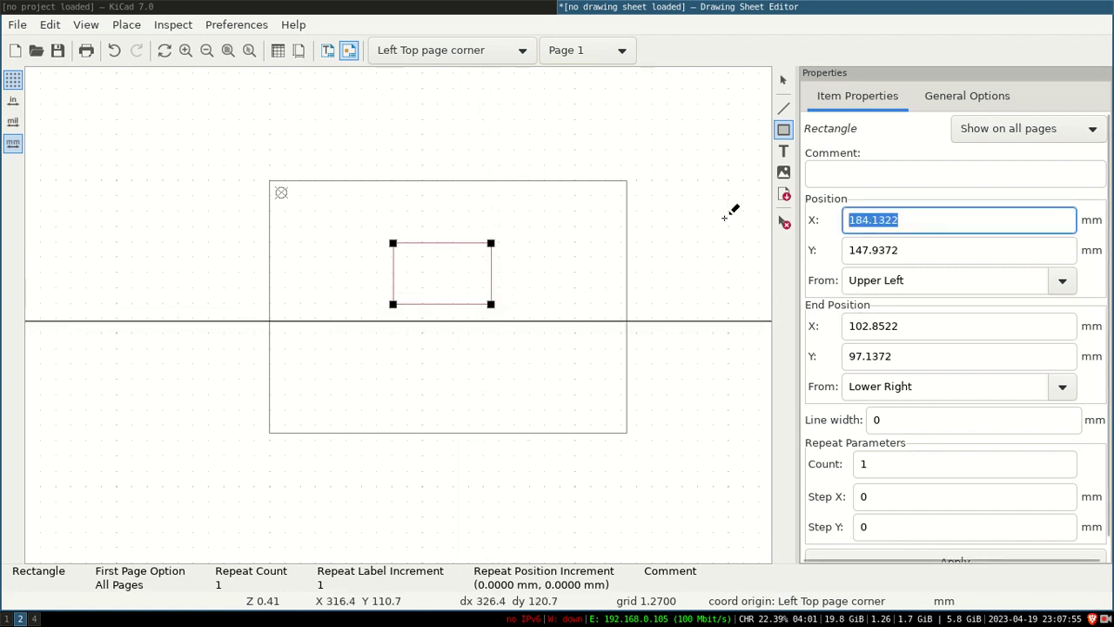
pyautogui.write('0')
pyautogui.press('Tab')
pyautogui.write('0')
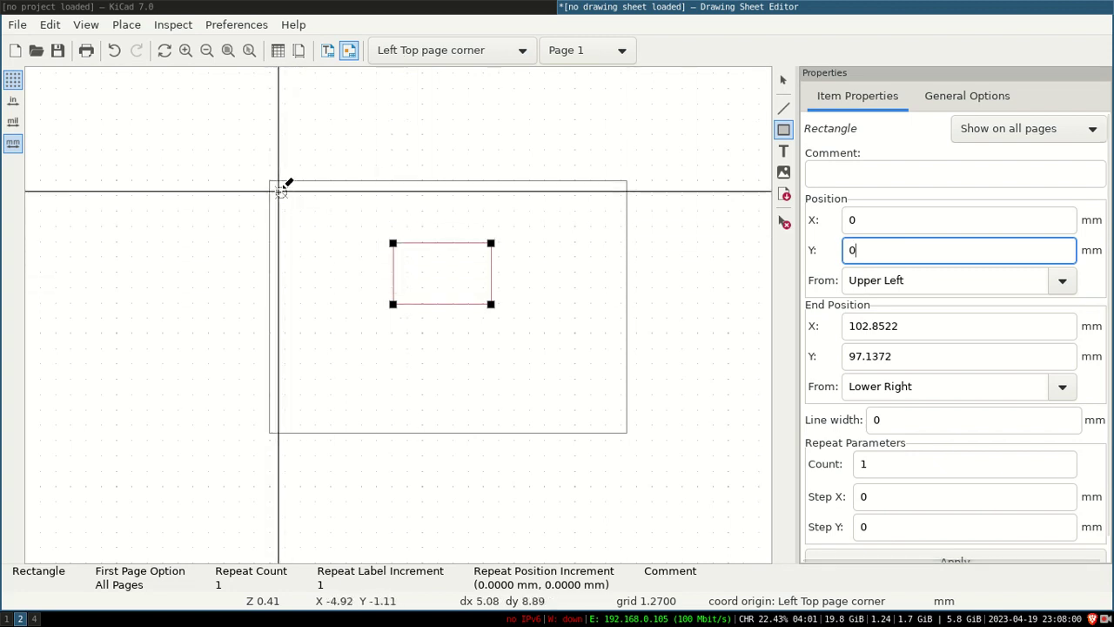
pyautogui.scroll(-1, 1027, 416)
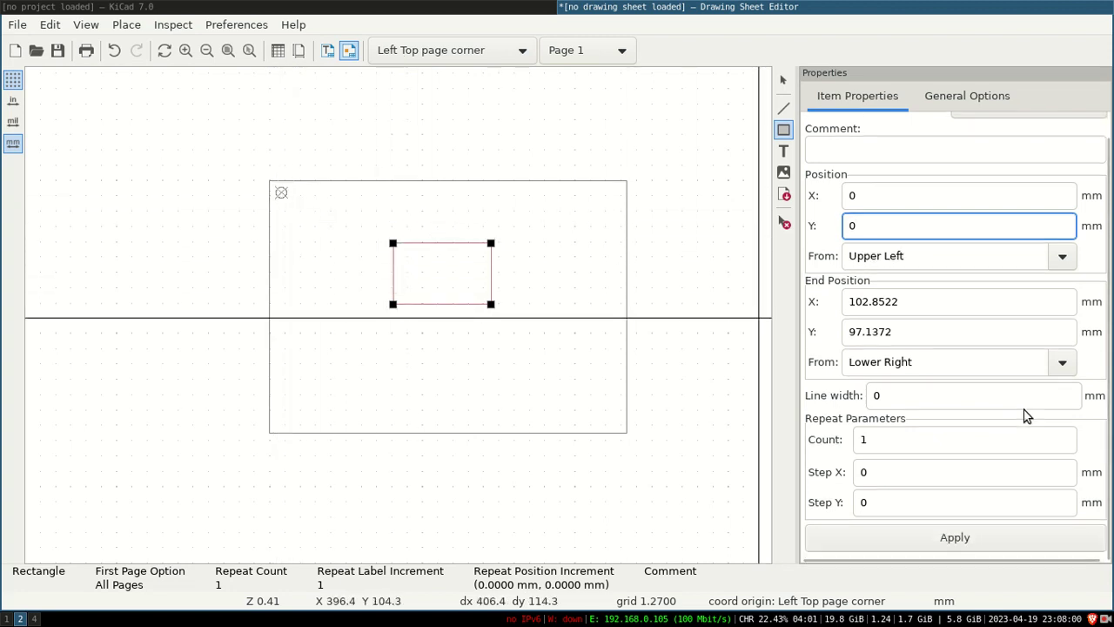
pyautogui.click(958, 538)
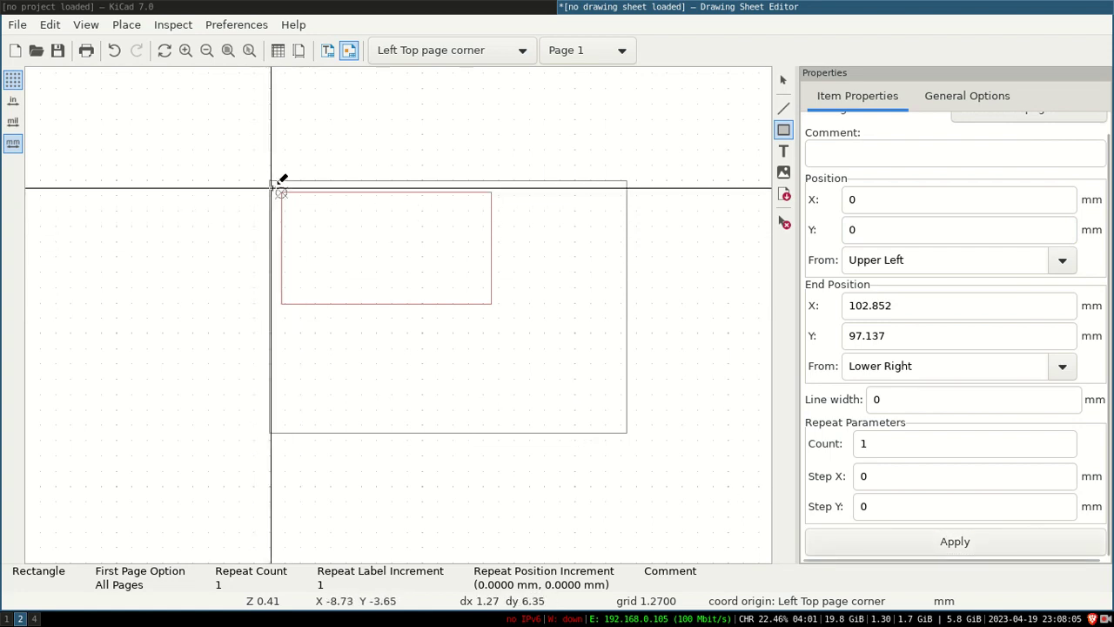
# Stretch the rectangle's lower-right corner nearly to the page's lower-right corner.
pyautogui.click(783, 80)
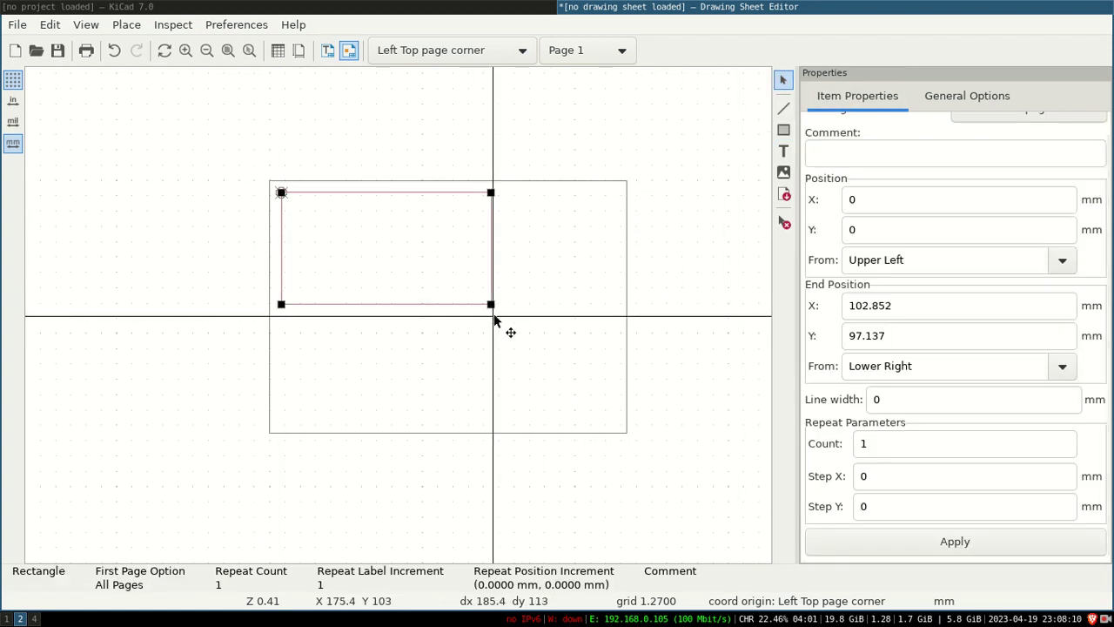
pyautogui.moveTo(508, 321); pyautogui.dragTo(617, 423)
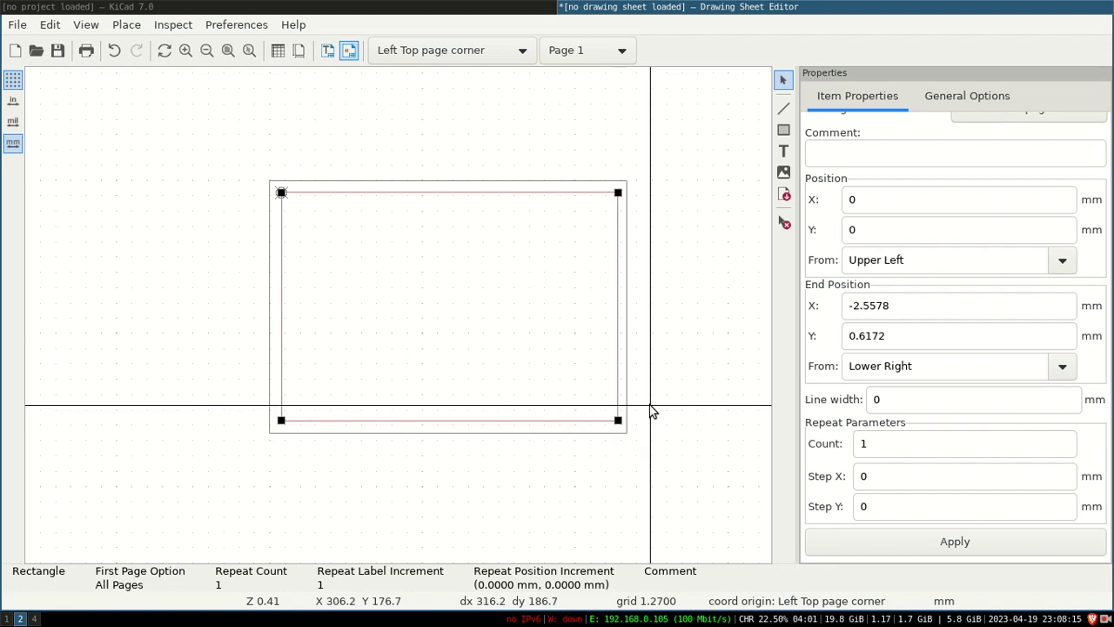
pyautogui.click(340, 290)
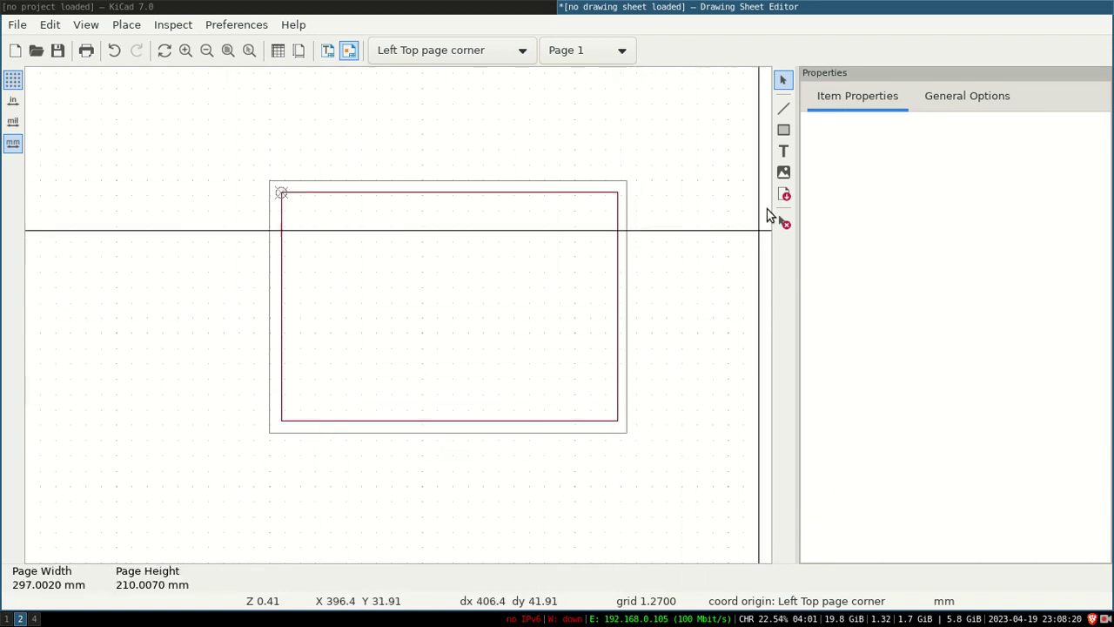
# Draw a wide box near the border's lower-left and nudge it slightly into place.
pyautogui.click(782, 130)
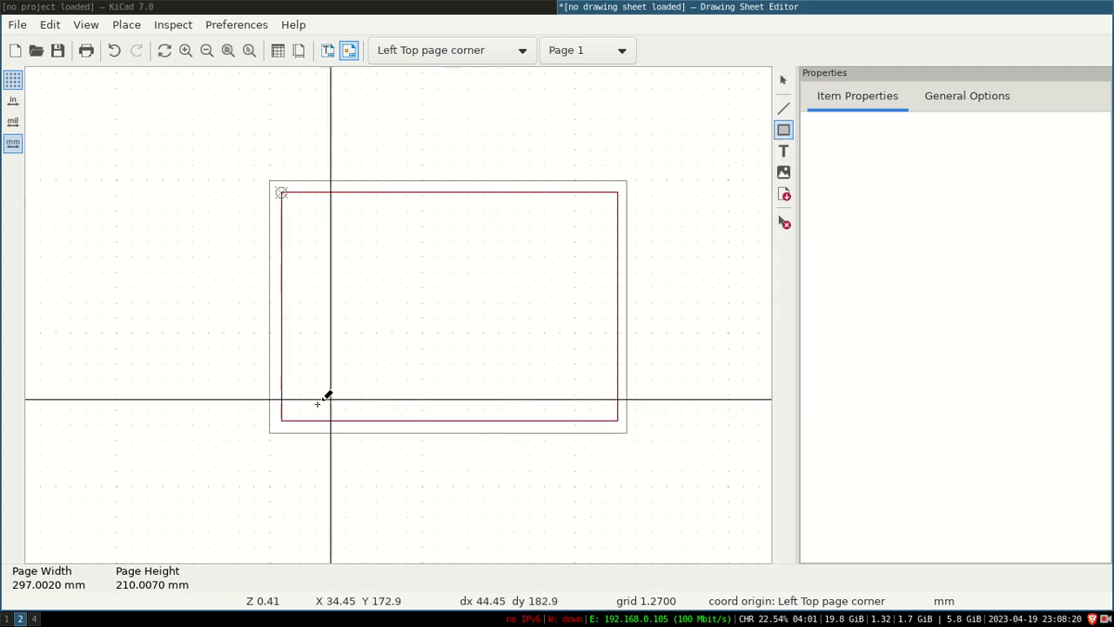
pyautogui.scroll(4, 400, 312)
pyautogui.scroll(-2, 401, 311)
pyautogui.scroll(-2, 453, 296)
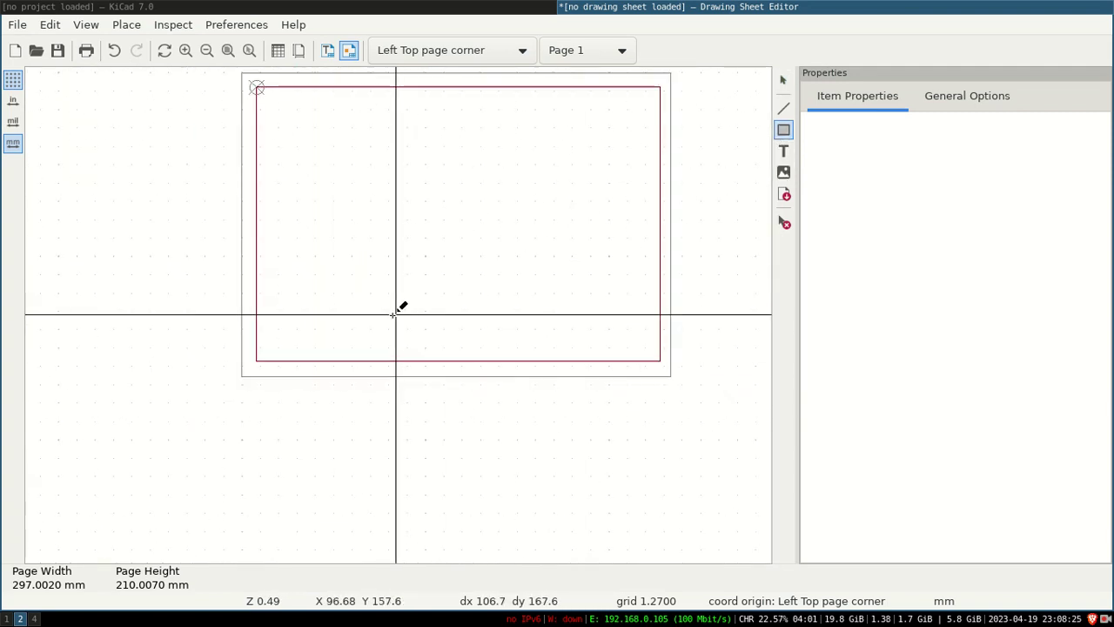
pyautogui.scroll(2, 397, 308)
pyautogui.click(206, 281)
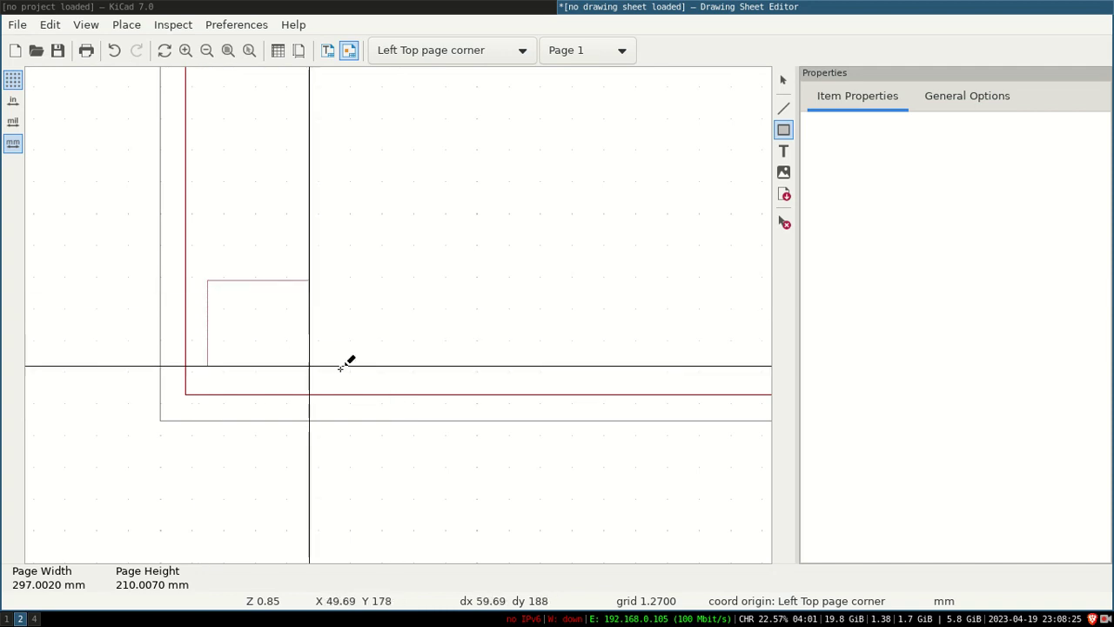
pyautogui.click(569, 381)
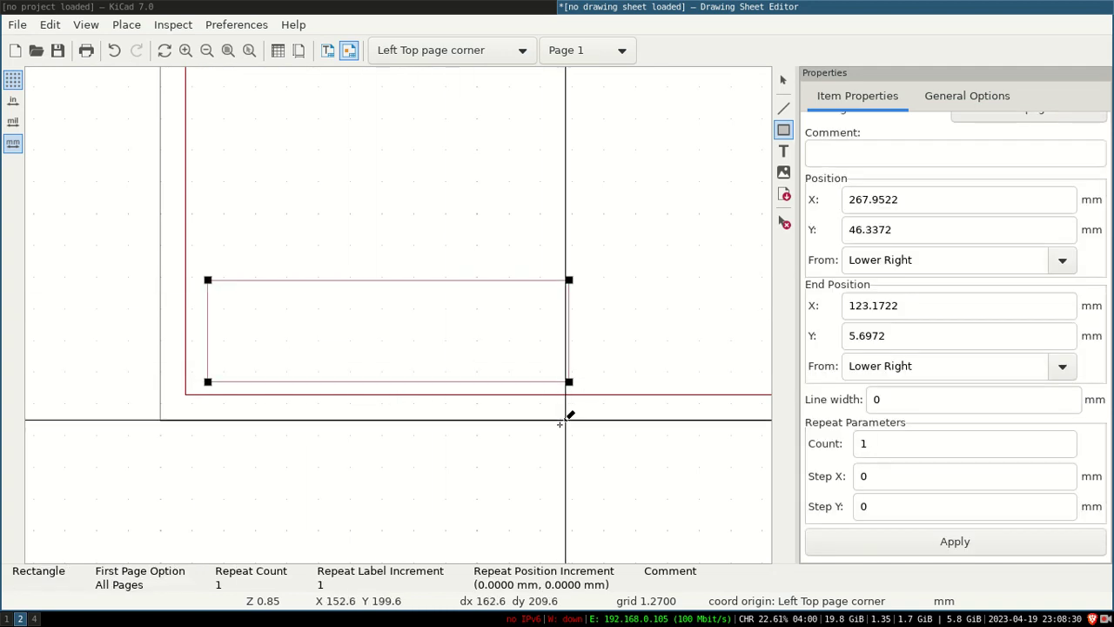
pyautogui.press('Escape')
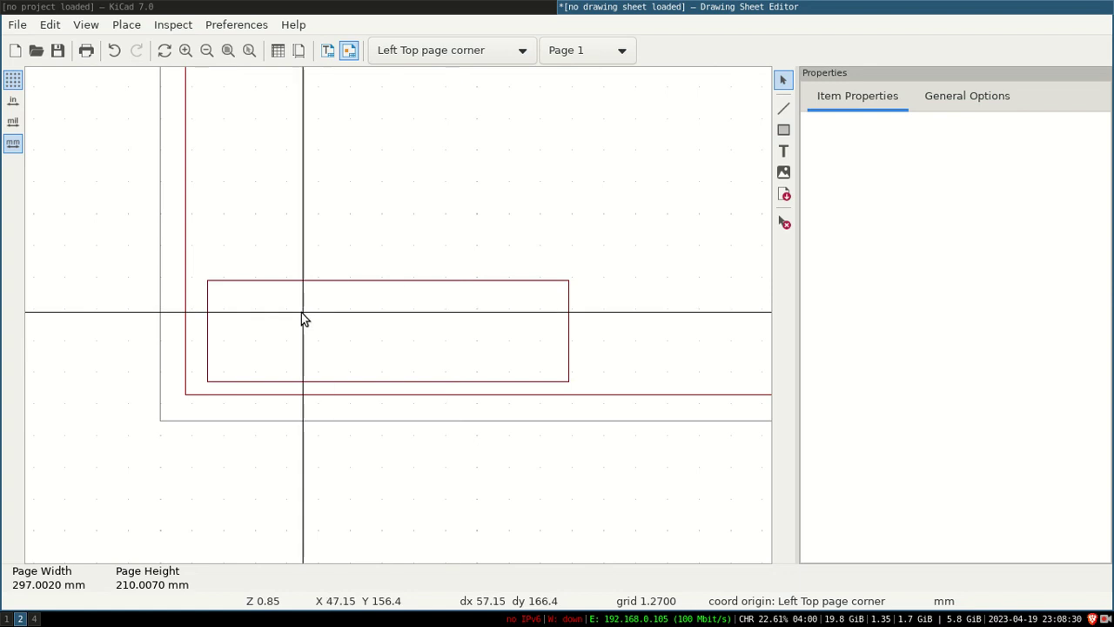
pyautogui.click(211, 281)
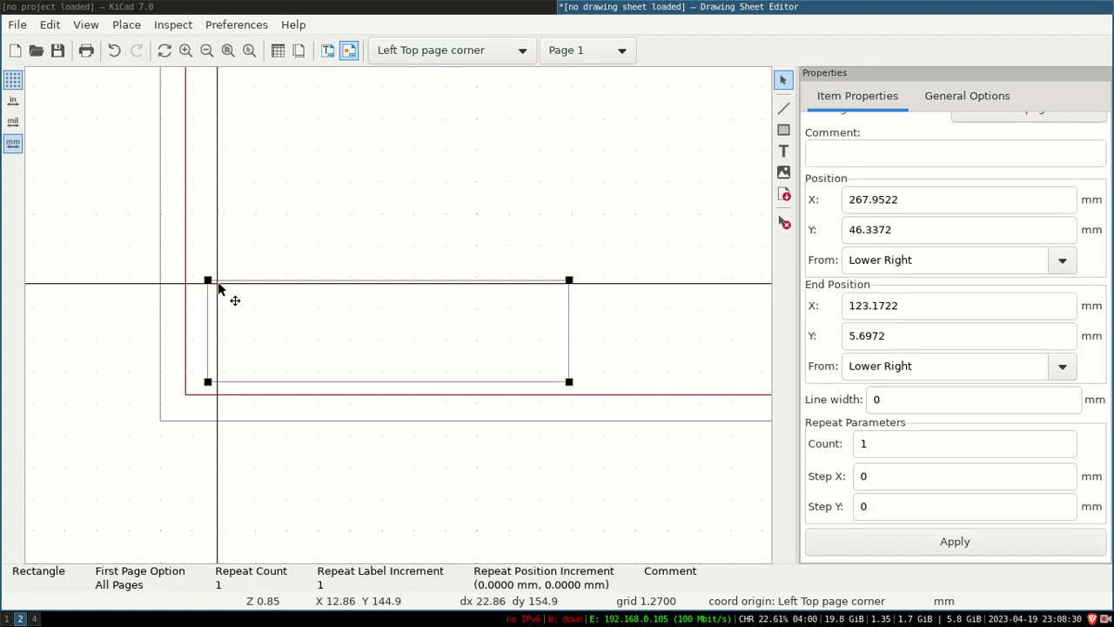
pyautogui.moveTo(210, 278)
pyautogui.mouseDown()
pyautogui.moveTo(231, 238)
pyautogui.moveTo(207, 281)
pyautogui.mouseUp()
pyautogui.click(540, 422)
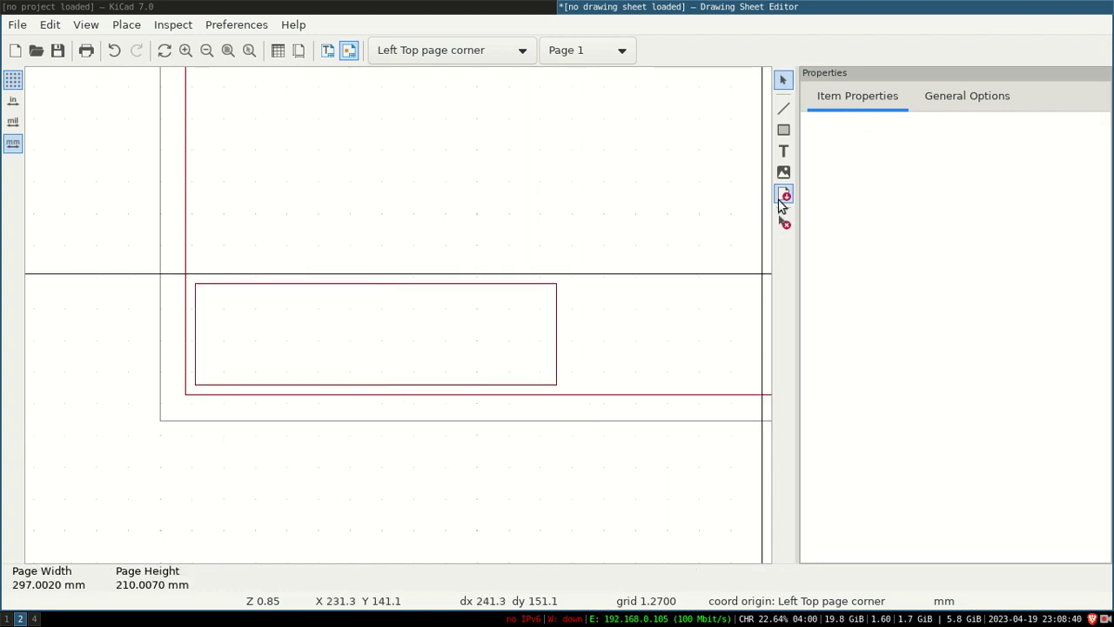
# Draw a horizontal divider line across the top part of the wide box.
pyautogui.click(783, 109)
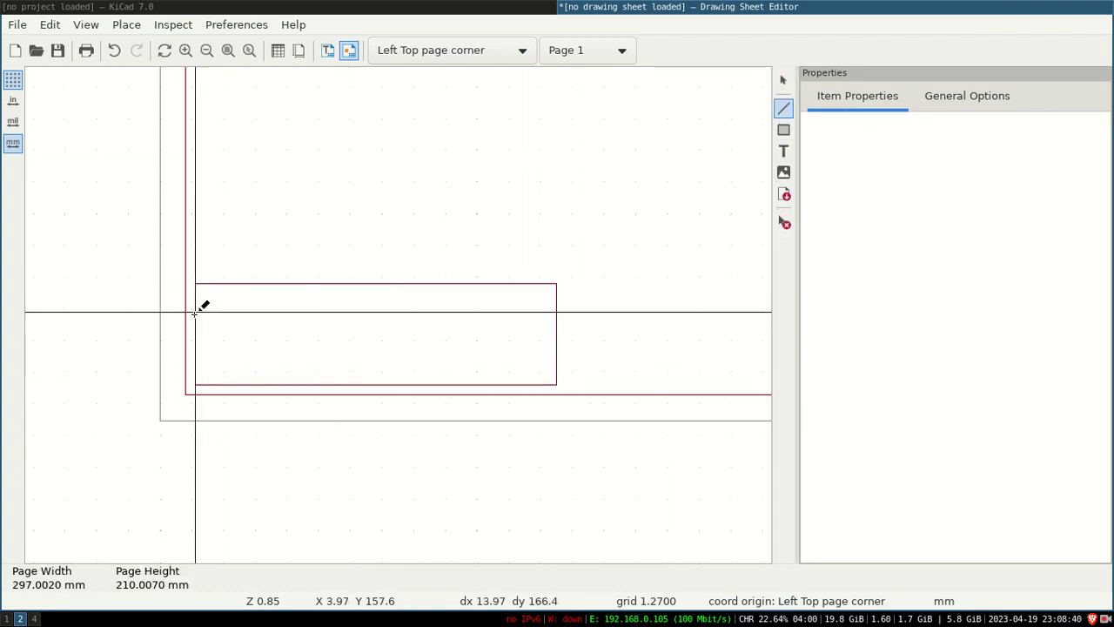
pyautogui.click(557, 312)
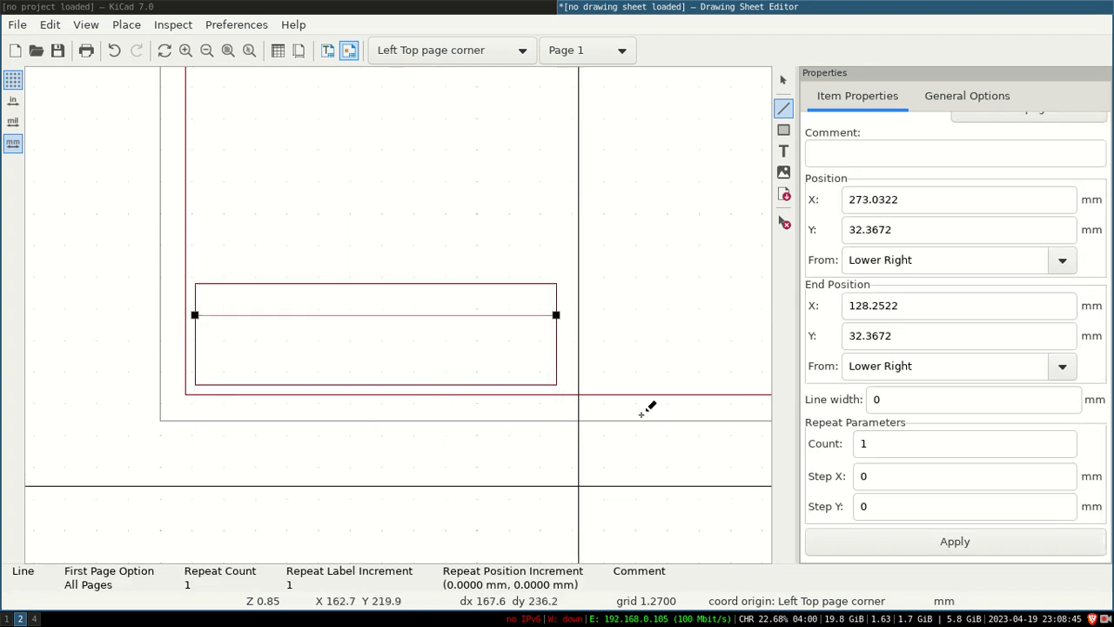
pyautogui.click(784, 151)
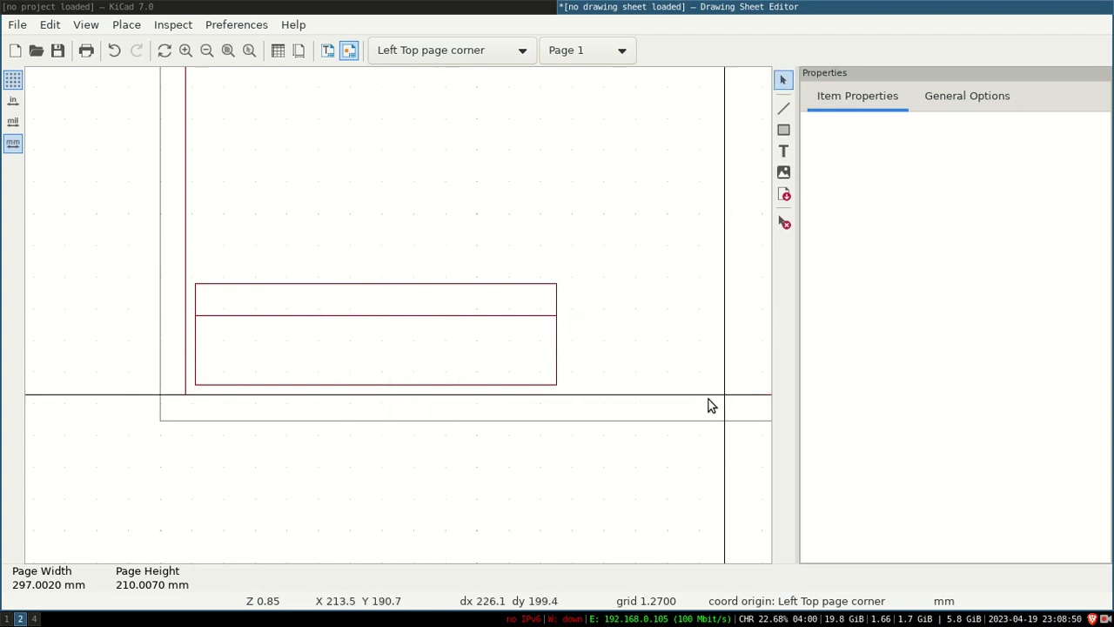
# Draw a smaller box directly above the wide box.
pyautogui.click(784, 130)
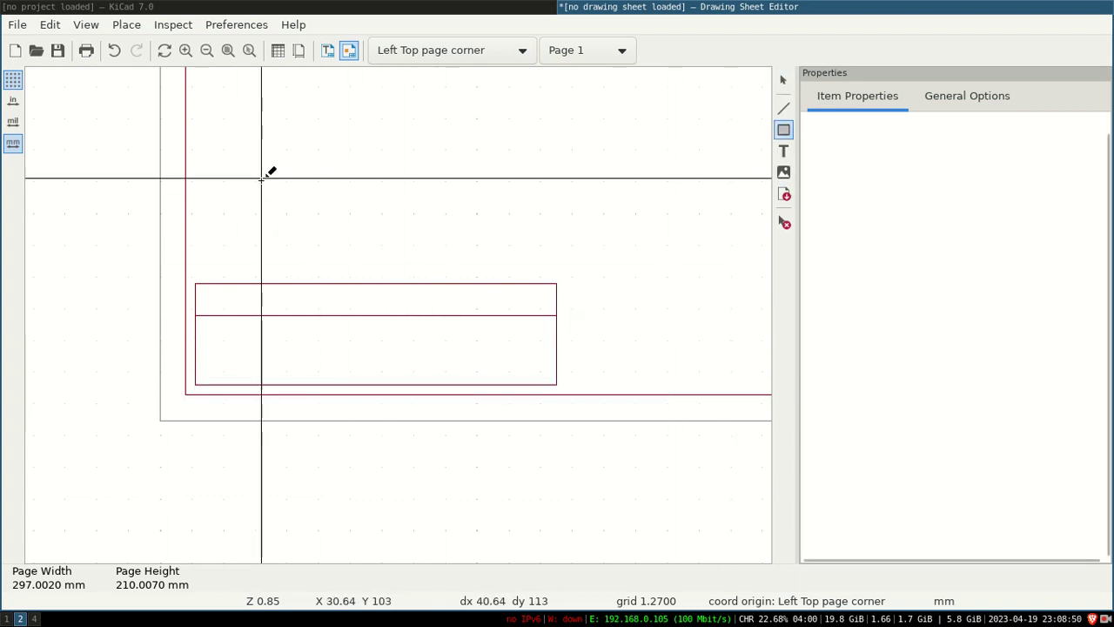
pyautogui.click(195, 130)
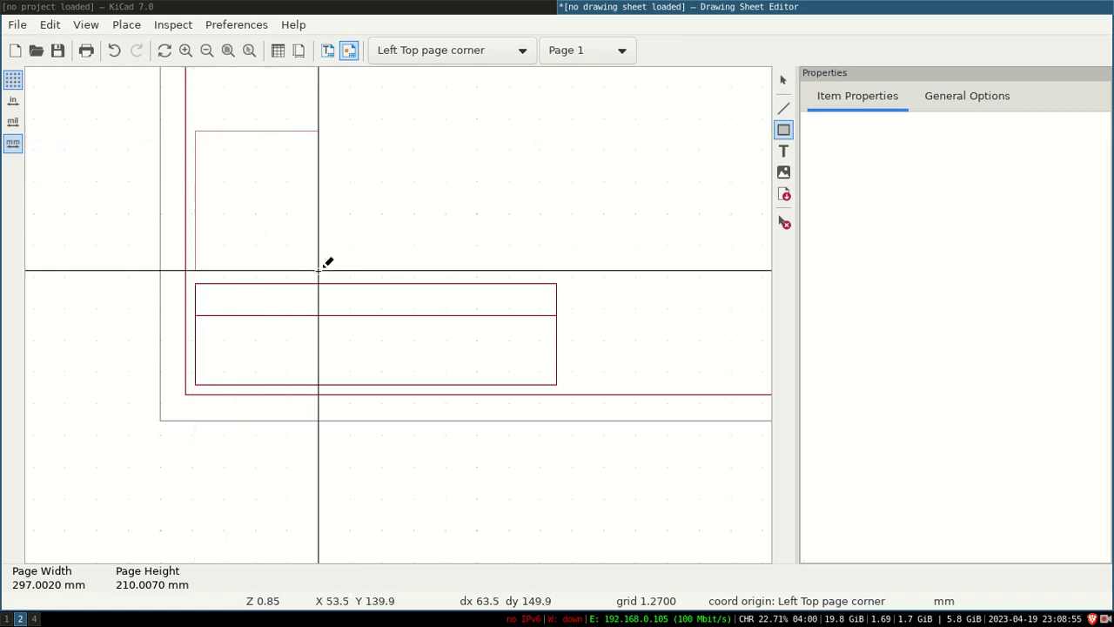
pyautogui.click(325, 273)
# Draw a horizontal line across the small box near its top edge.
pyautogui.click(784, 108)
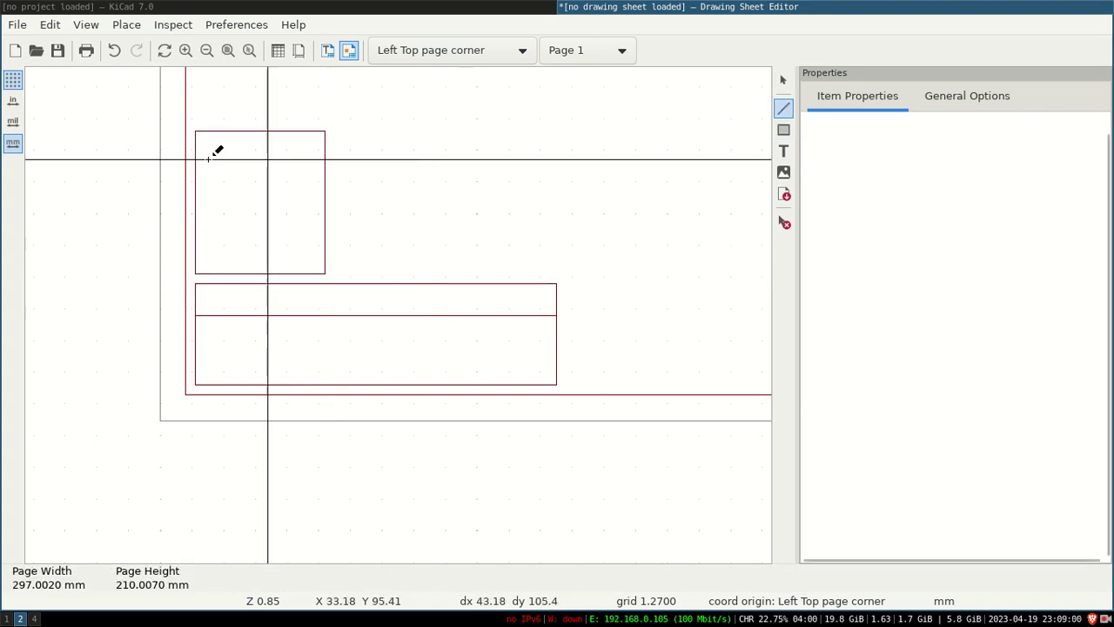
pyautogui.click(195, 159)
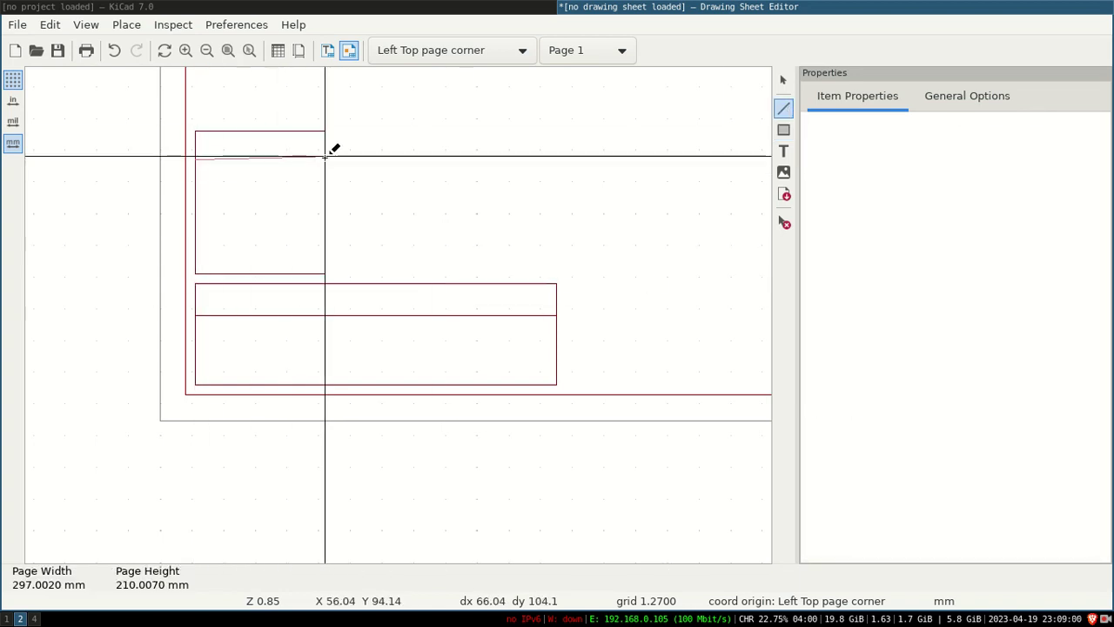
pyautogui.click(325, 159)
pyautogui.press('Escape')
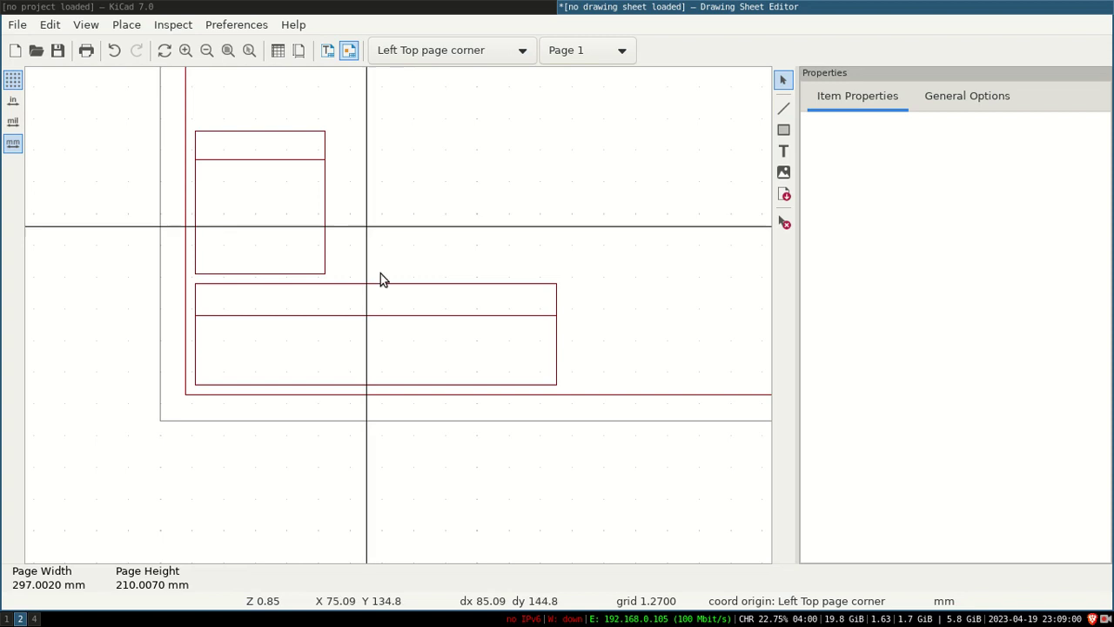
pyautogui.click(782, 152)
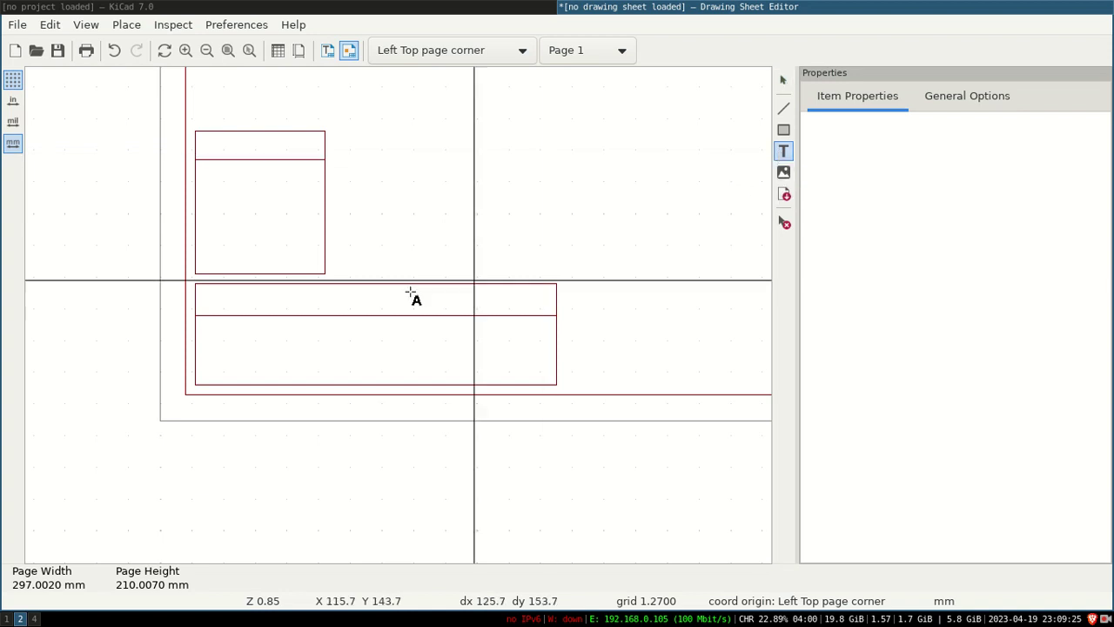
# Place a Text item in the wide box's top strip and set its size to 10 mm.
pyautogui.hscroll(4, 214, 300)
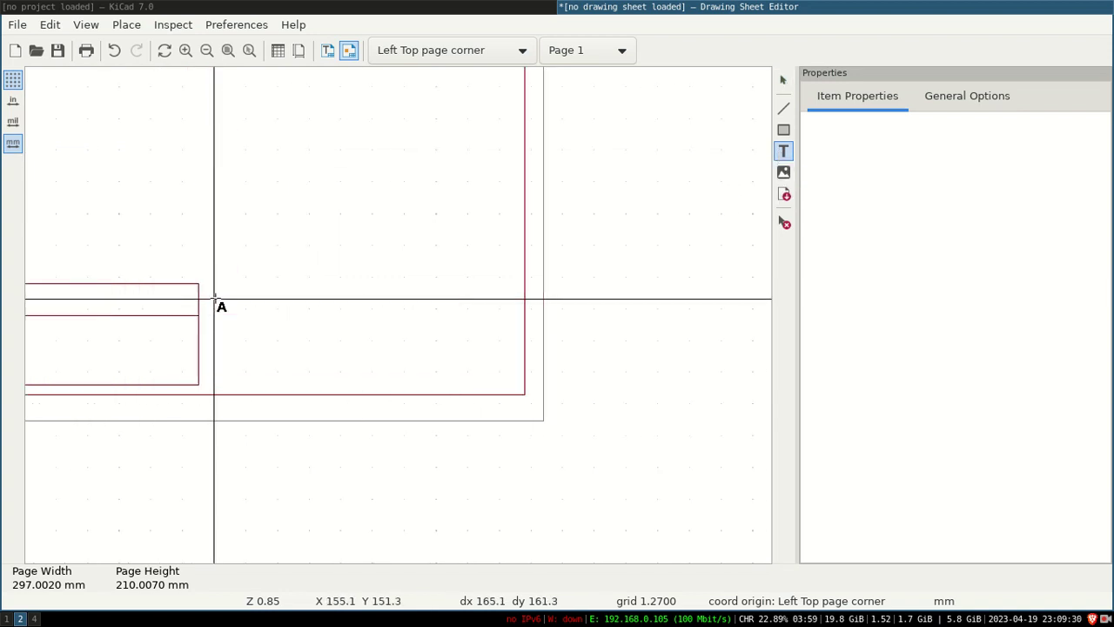
pyautogui.hscroll(-5, 214, 300)
pyautogui.scroll(4, 341, 315)
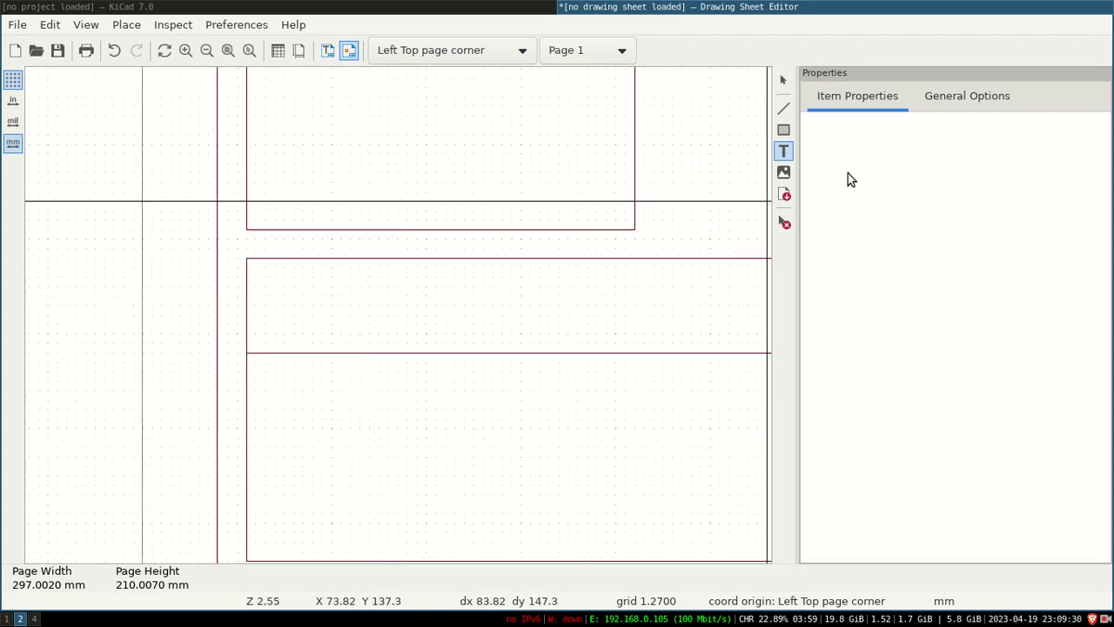
pyautogui.click(313, 321)
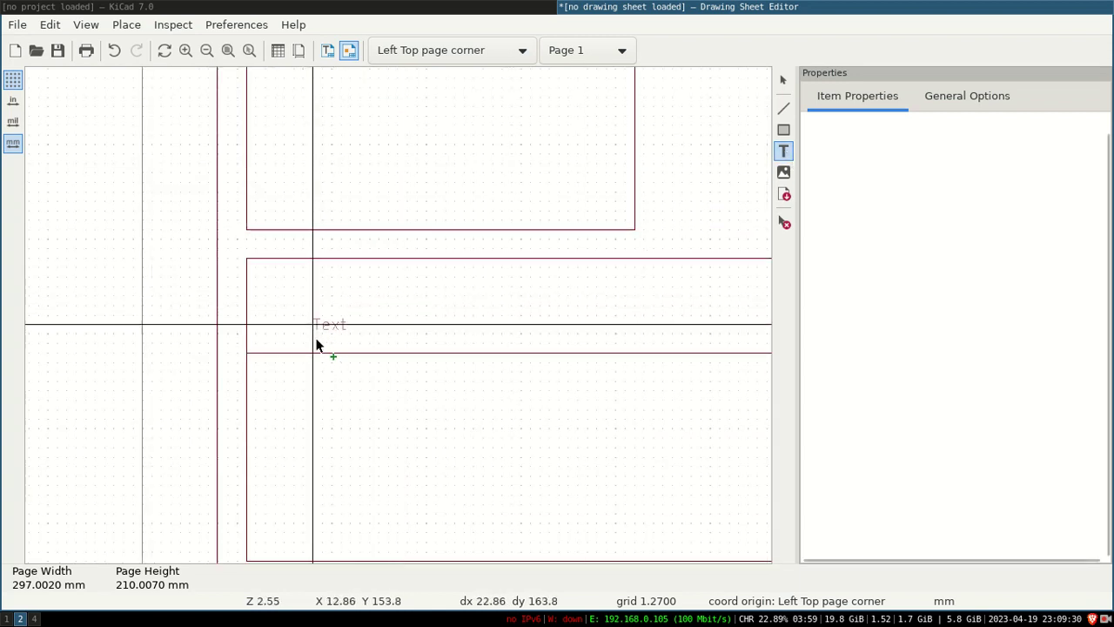
pyautogui.click(316, 310)
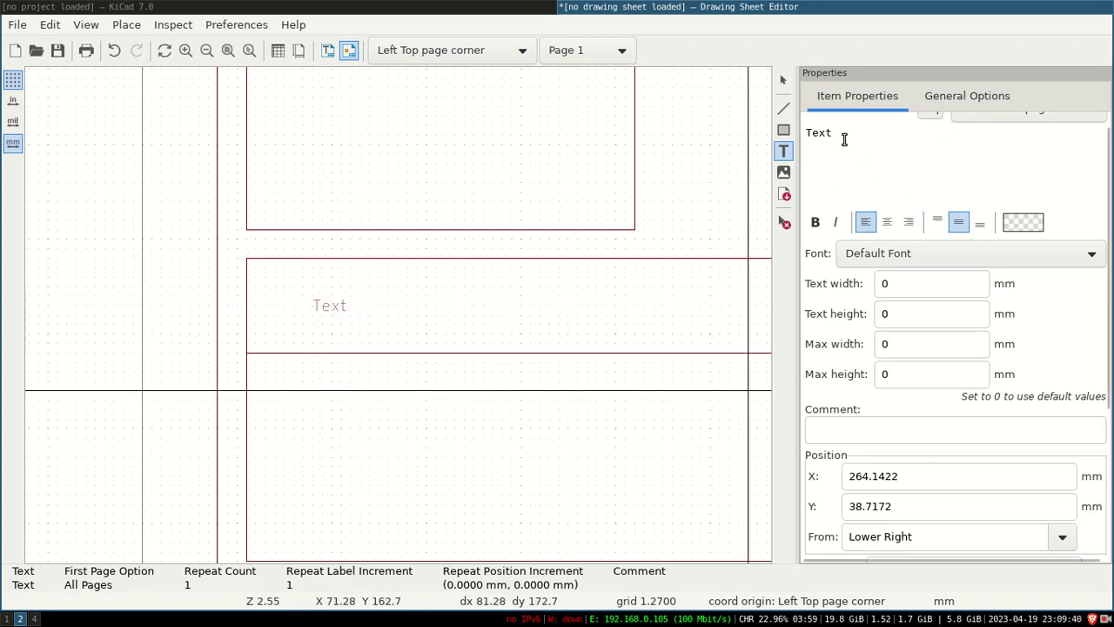
pyautogui.click(894, 317)
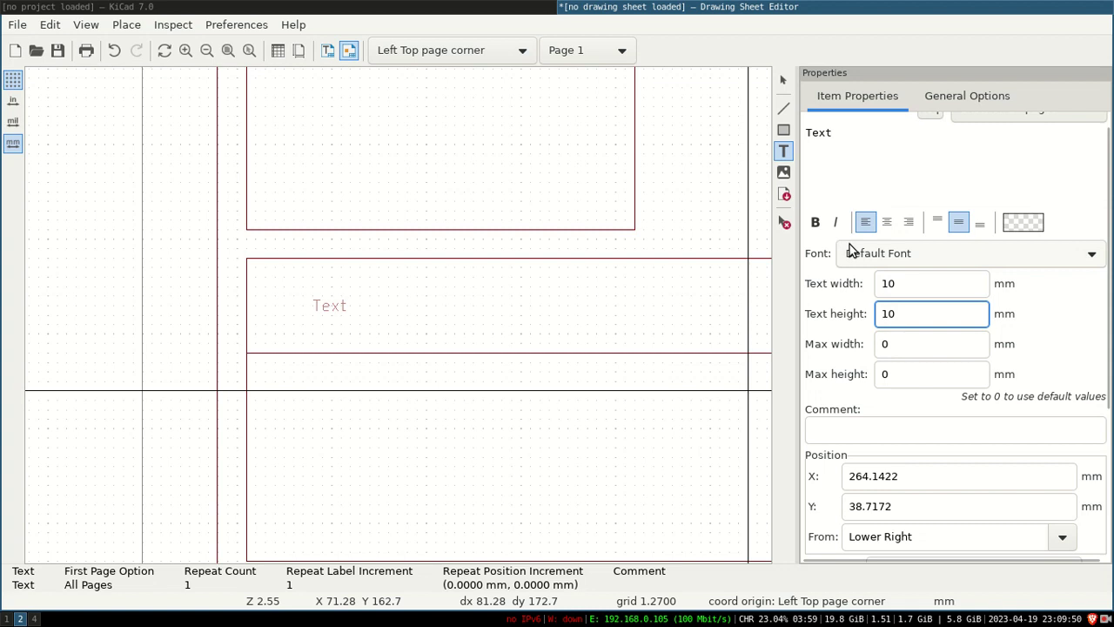
pyautogui.scroll(-5, 1023, 425)
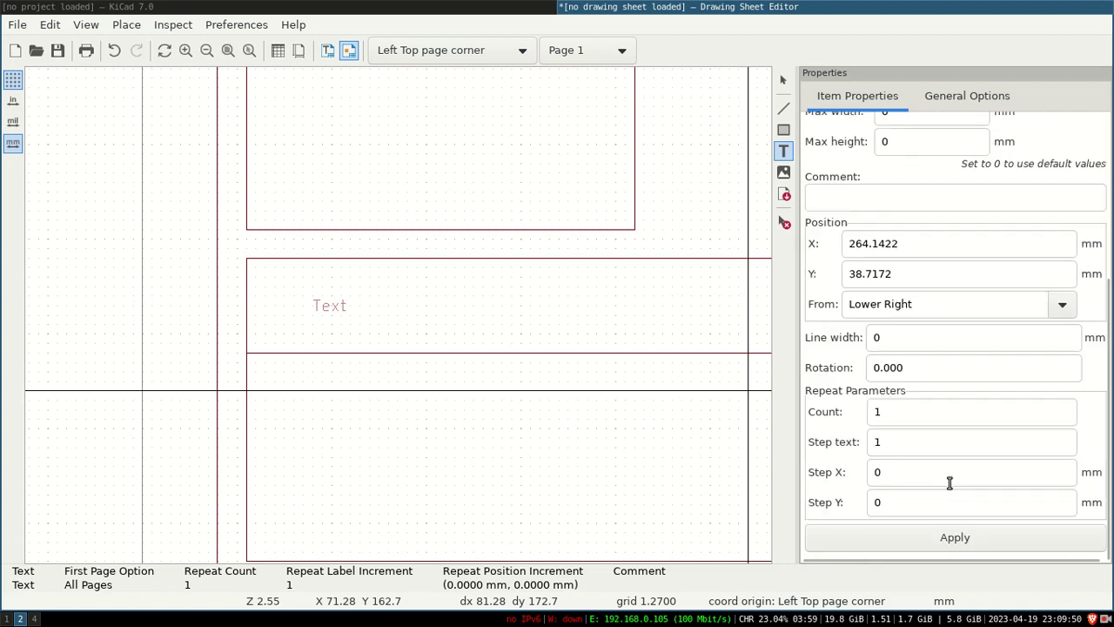
pyautogui.click(954, 537)
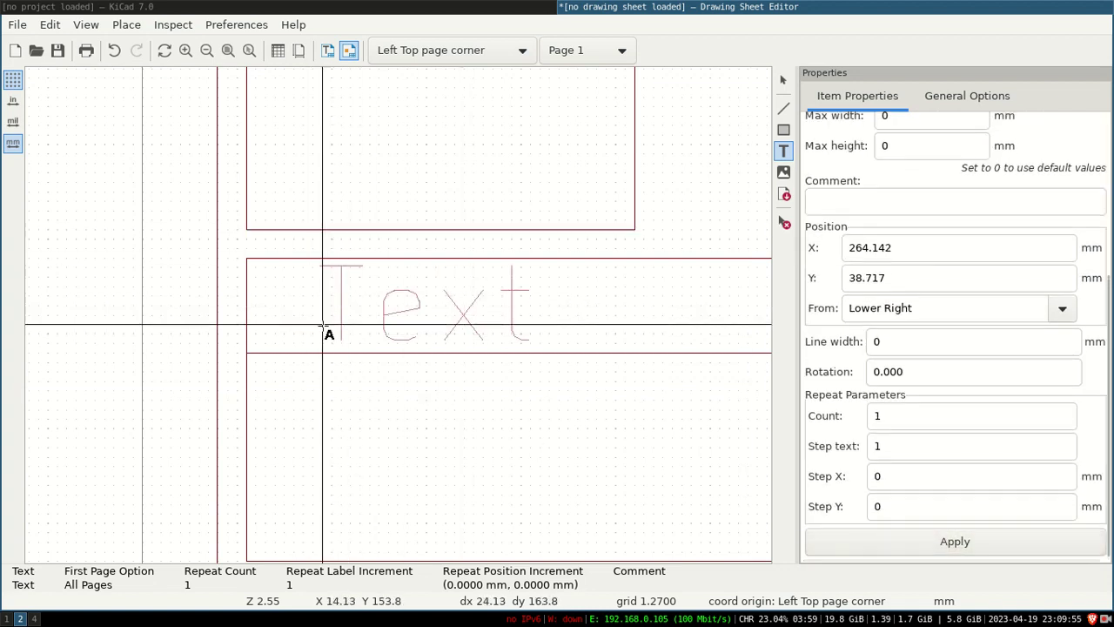
# Make the placeholder Text bold.
pyautogui.click(781, 81)
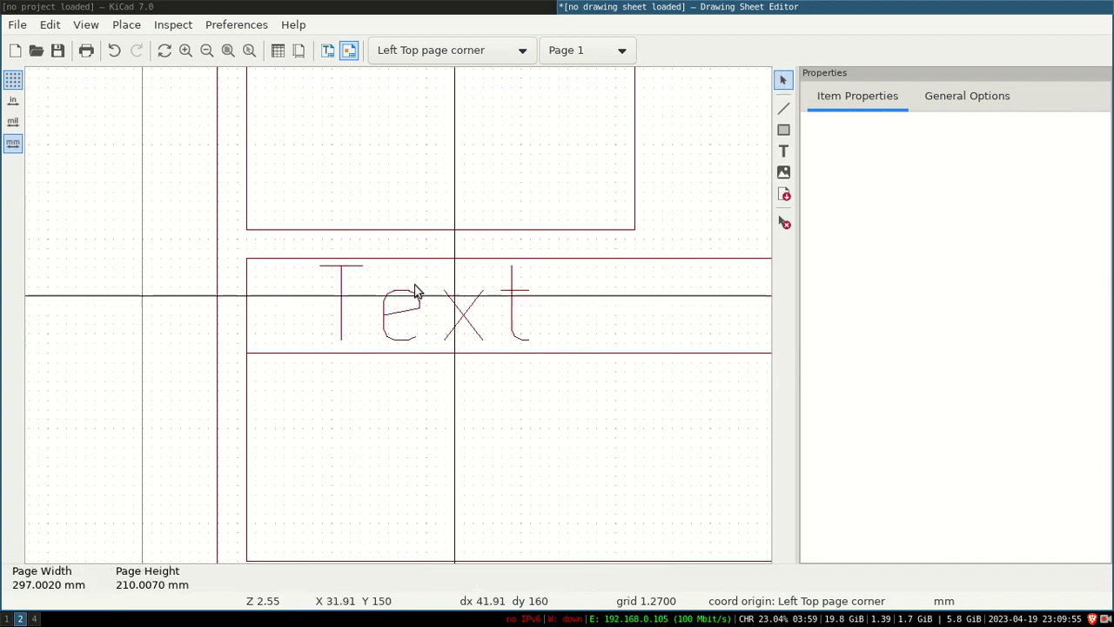
pyautogui.click(340, 275)
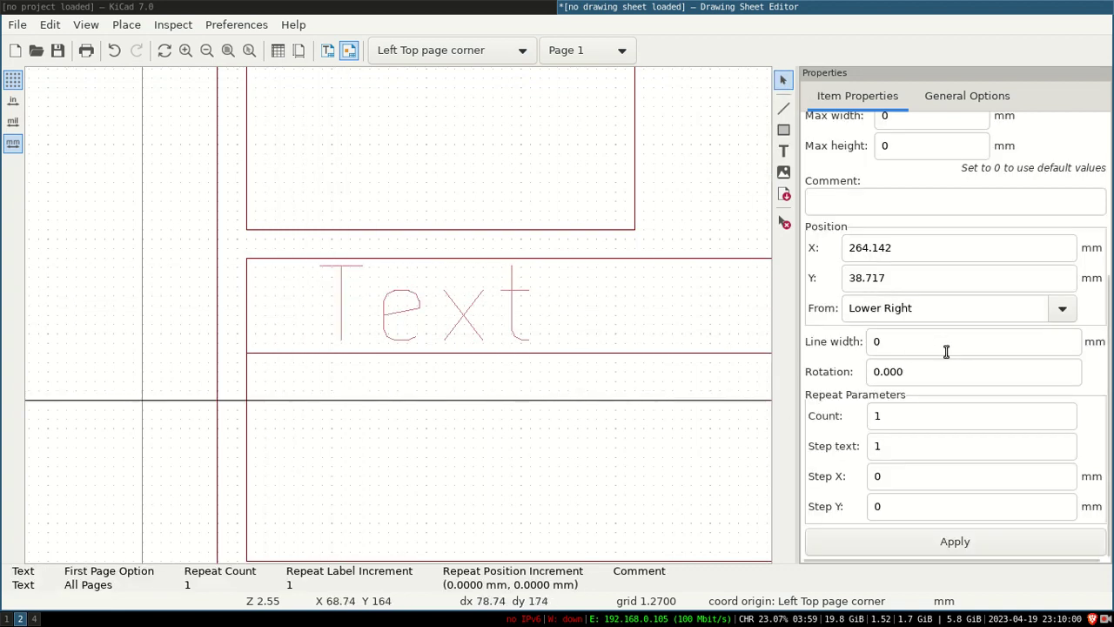
pyautogui.scroll(5, 945, 353)
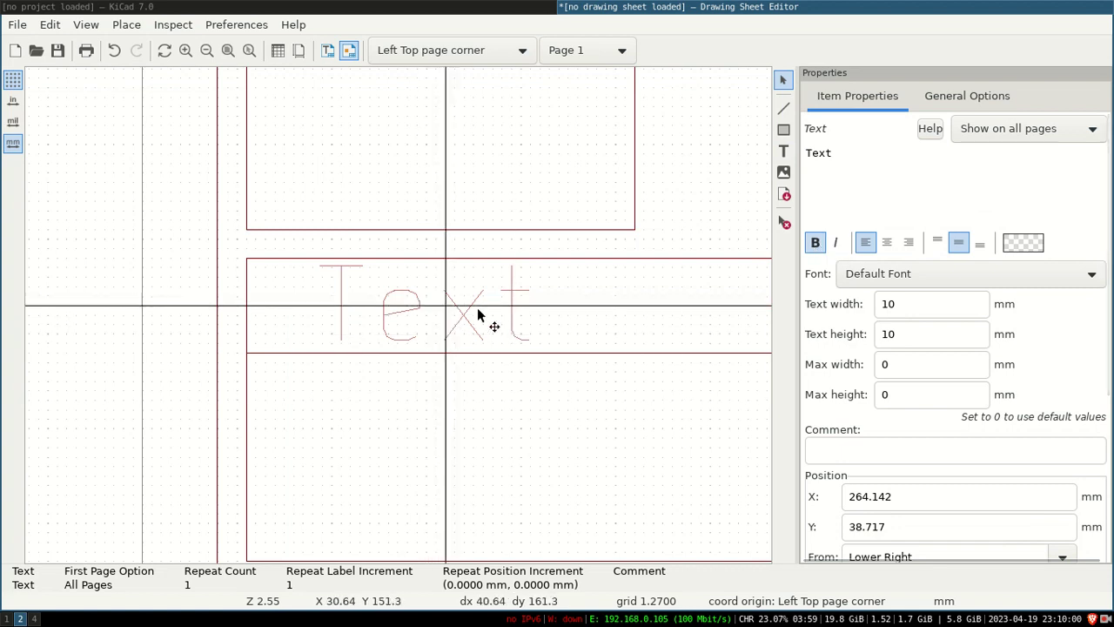
pyautogui.scroll(-5, 902, 383)
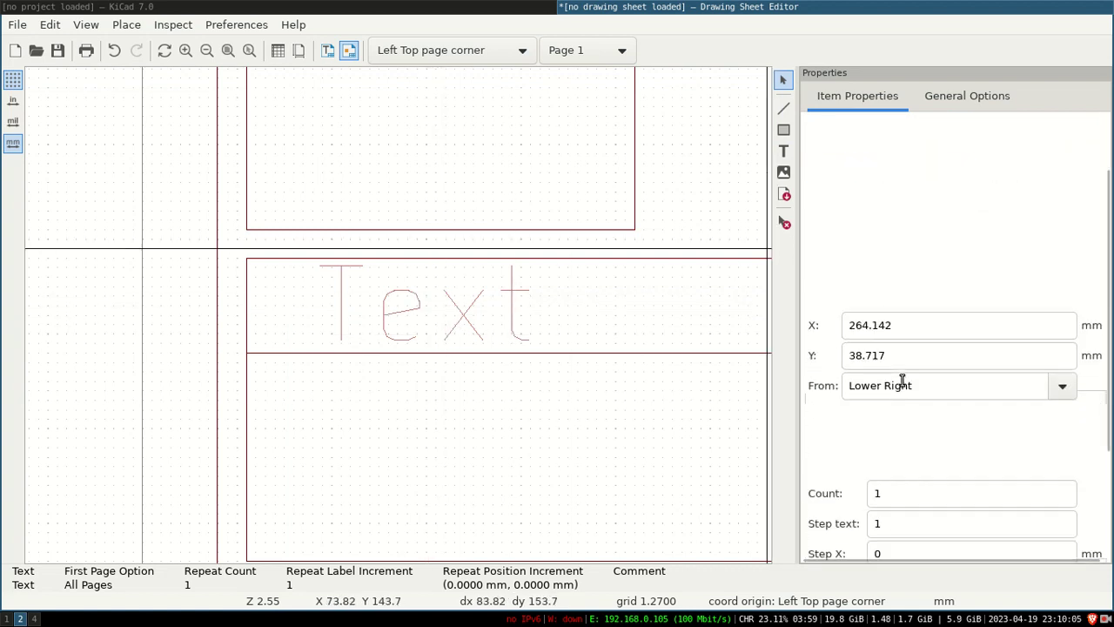
pyautogui.click(933, 538)
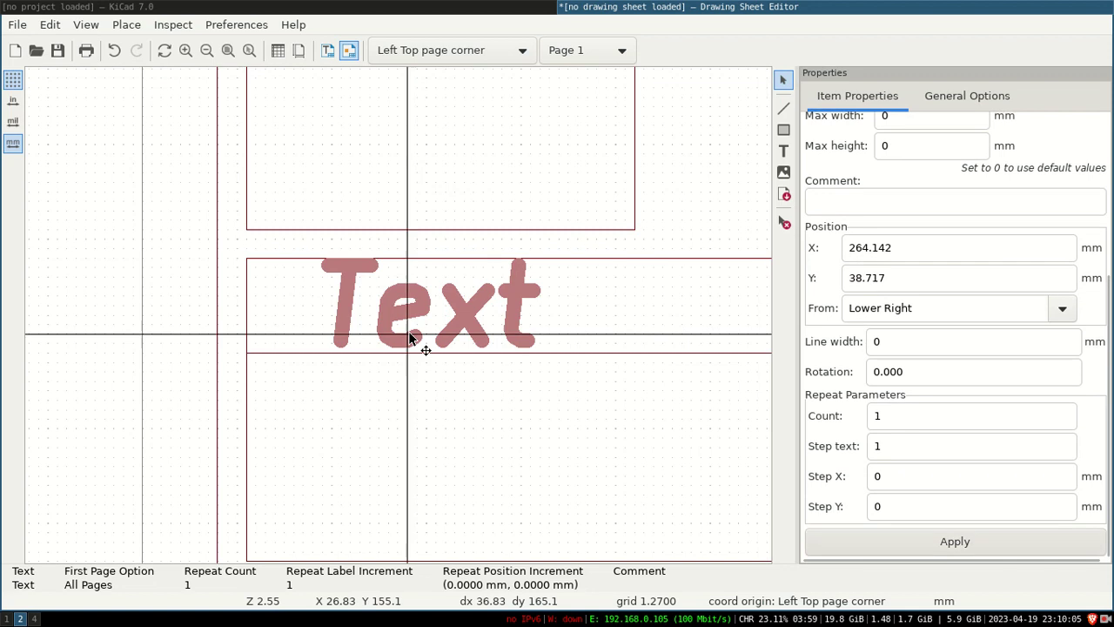
# Move the Text down-left into the wide box's lower title-block row.
pyautogui.click(420, 310)
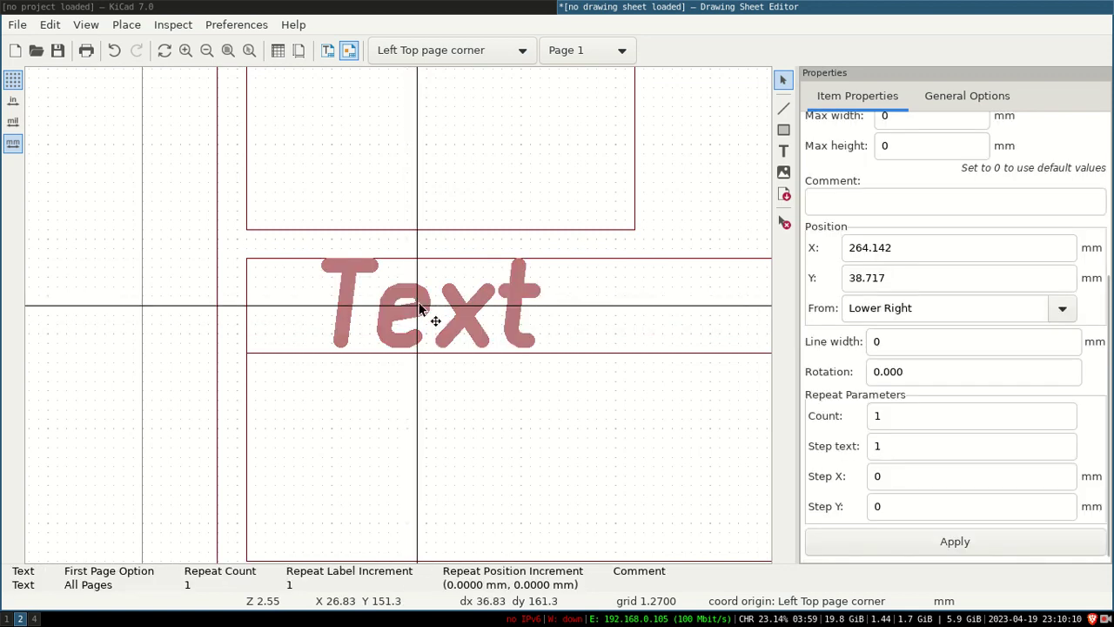
pyautogui.moveTo(418, 310); pyautogui.dragTo(367, 421)
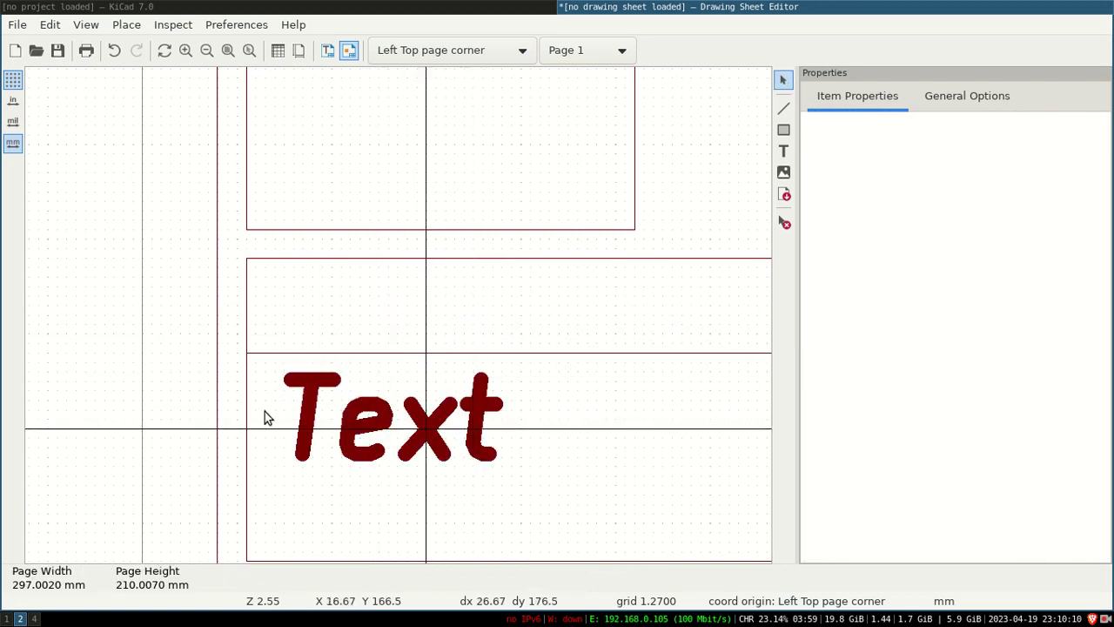
pyautogui.click(312, 390)
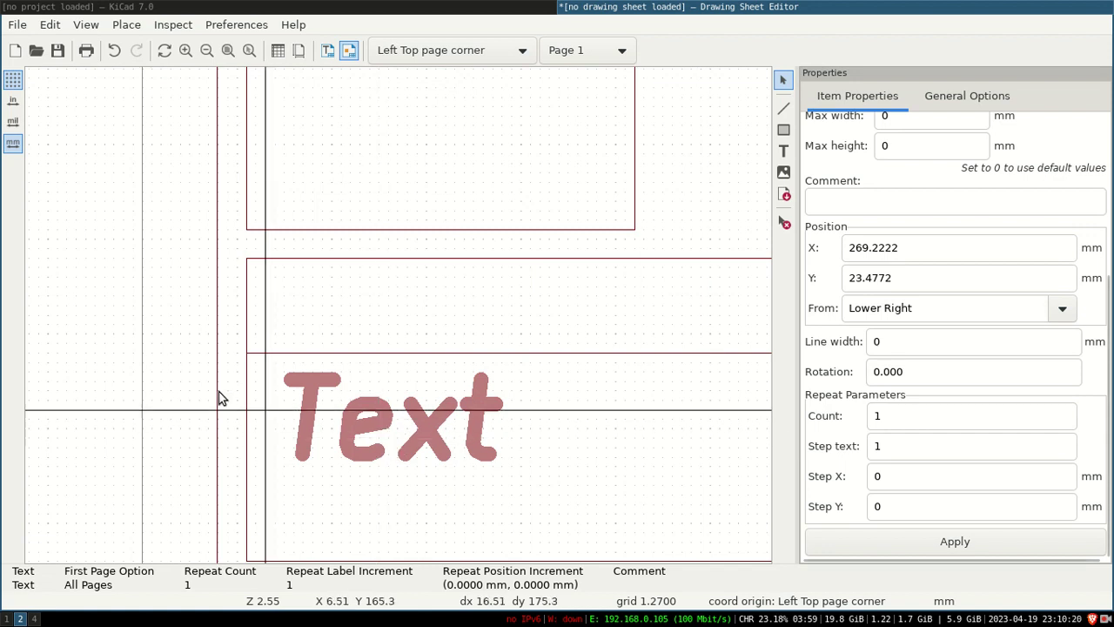
pyautogui.click(231, 348)
# Place a new text item in the header strip of the small notes box.
pyautogui.scroll(-3, 231, 349)
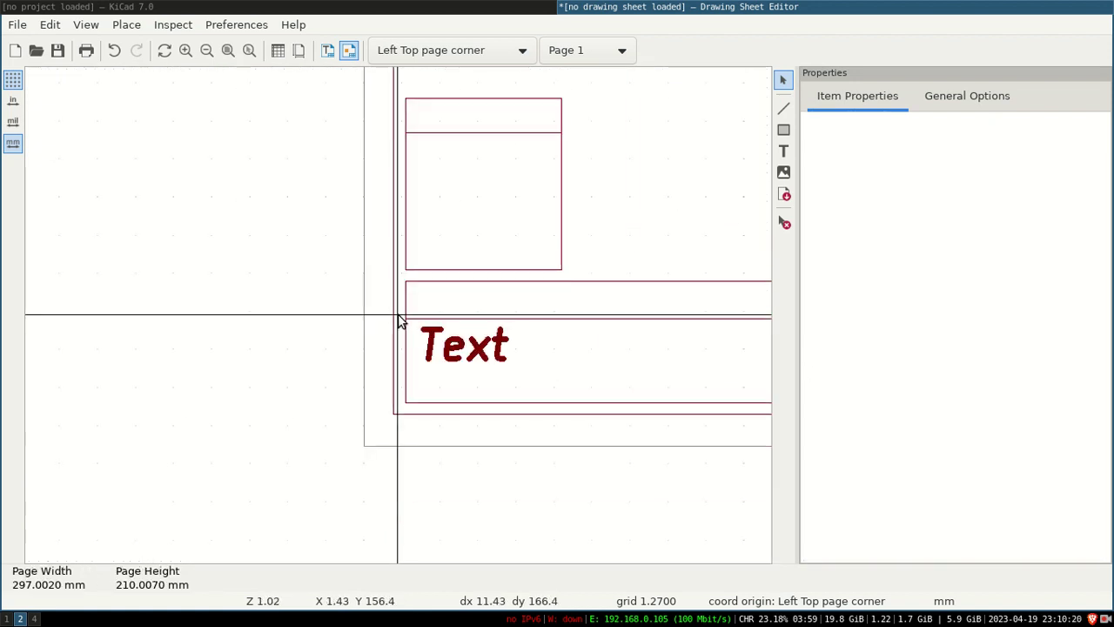
pyautogui.scroll(-3, 400, 321)
pyautogui.scroll(3, 500, 343)
pyautogui.scroll(-3, 401, 320)
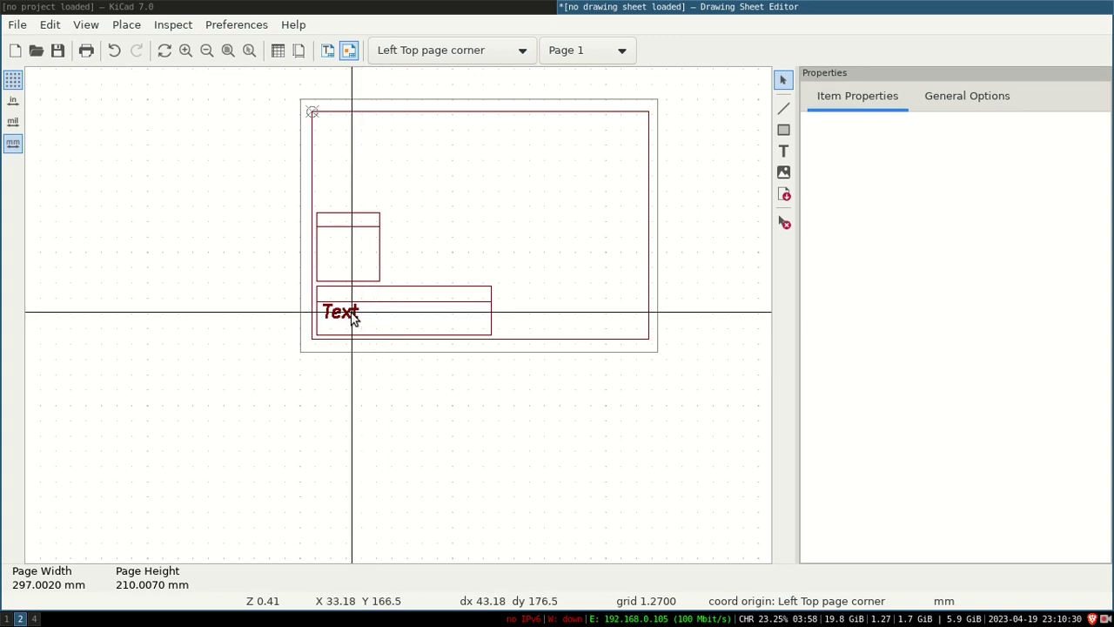
pyautogui.click(357, 319)
pyautogui.click(401, 373)
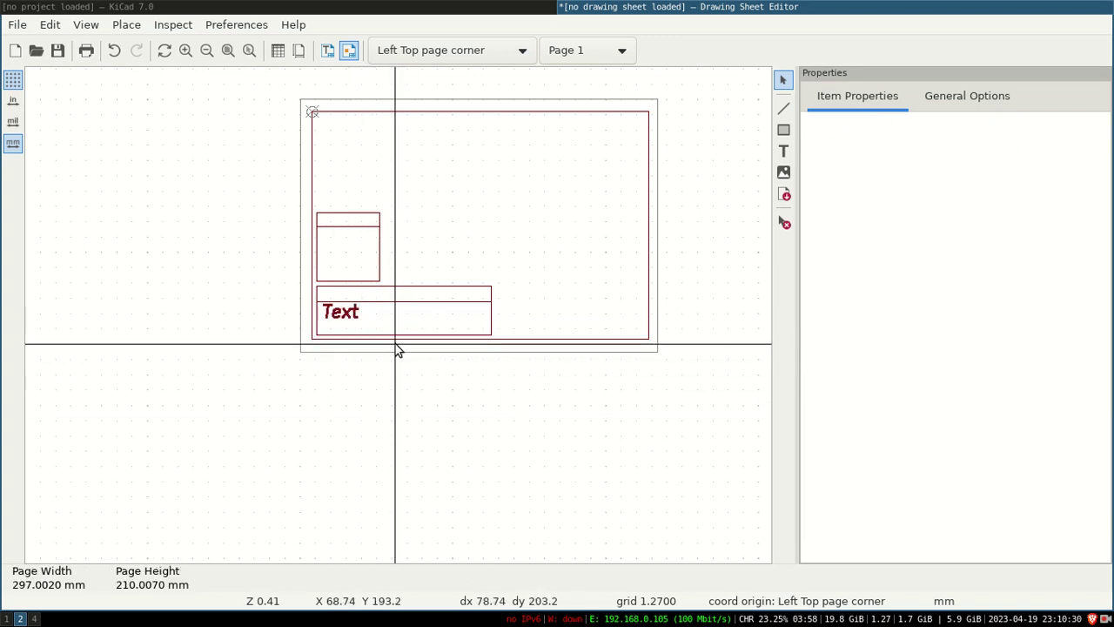
pyautogui.scroll(4, 399, 315)
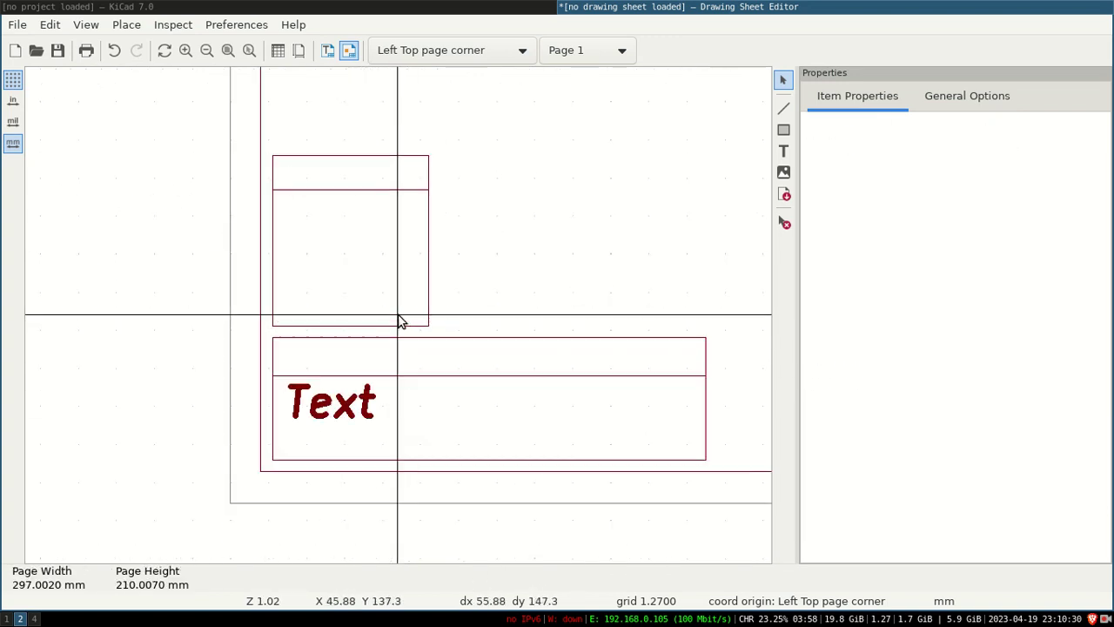
pyautogui.scroll(-3, 401, 319)
pyautogui.scroll(5, 393, 315)
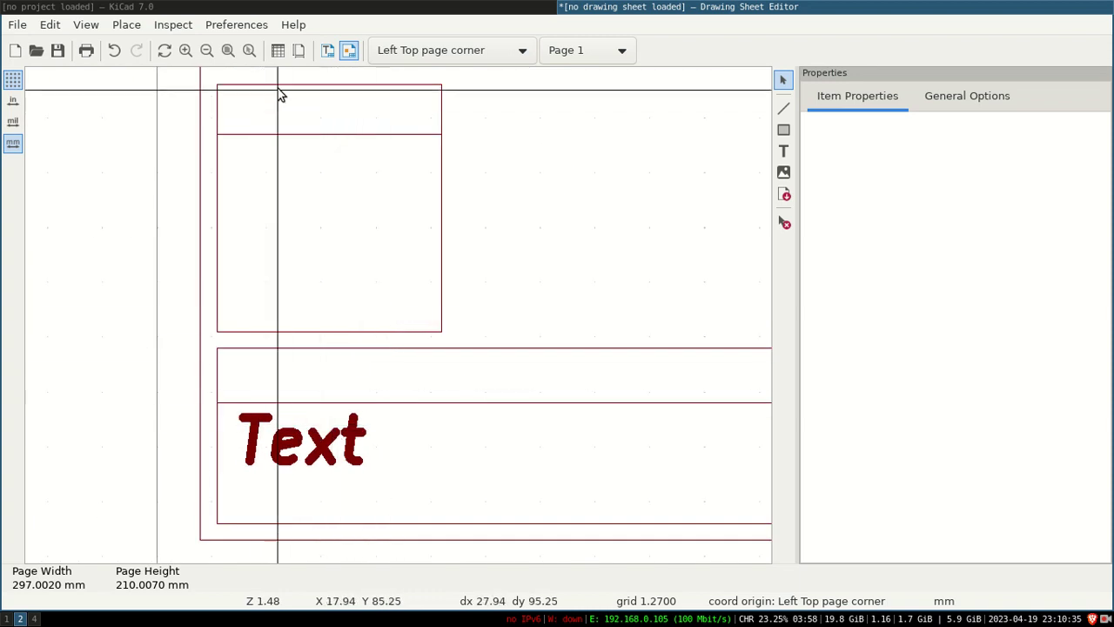
pyautogui.click(783, 152)
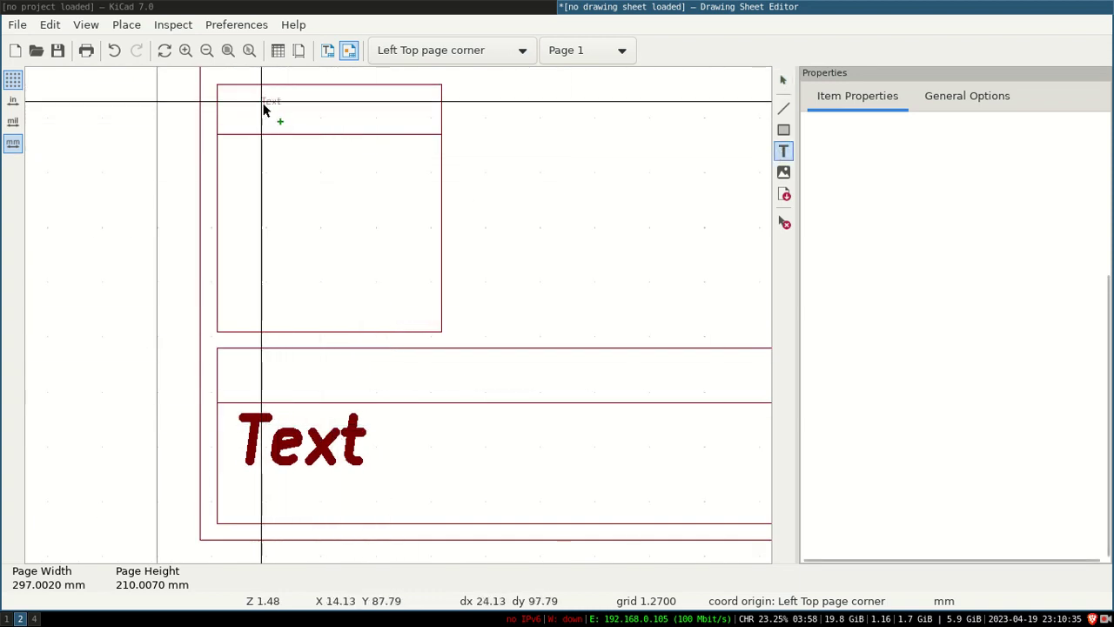
pyautogui.click(261, 112)
pyautogui.scroll(5, 403, 317)
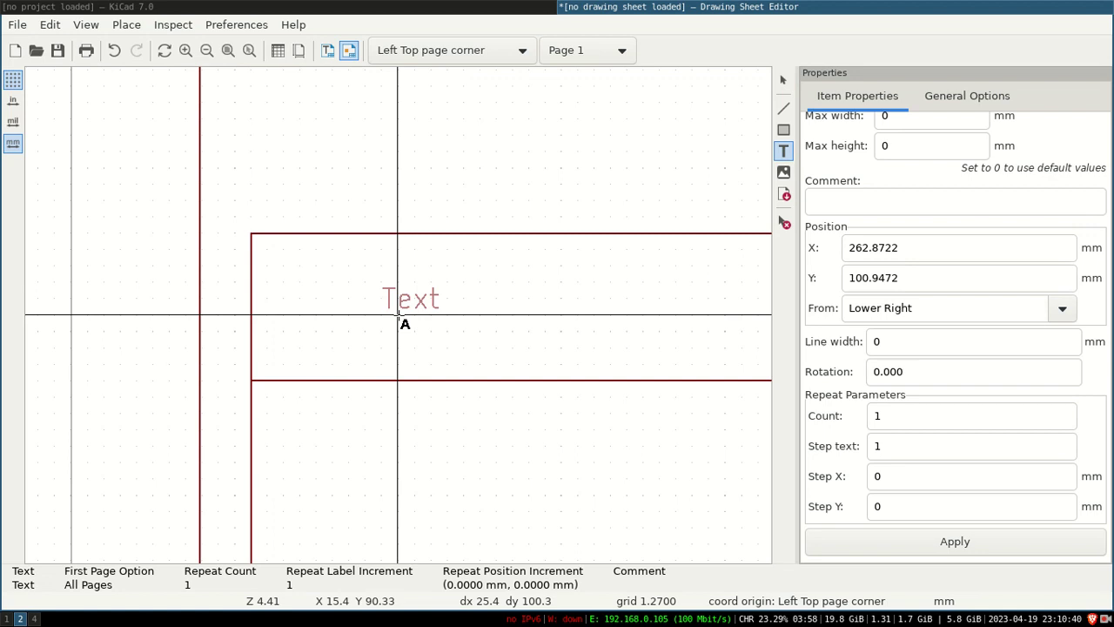
pyautogui.press('Escape')
# Change the new text to 'Notes' and make it bold.
pyautogui.click(428, 286)
pyautogui.scroll(4, 926, 253)
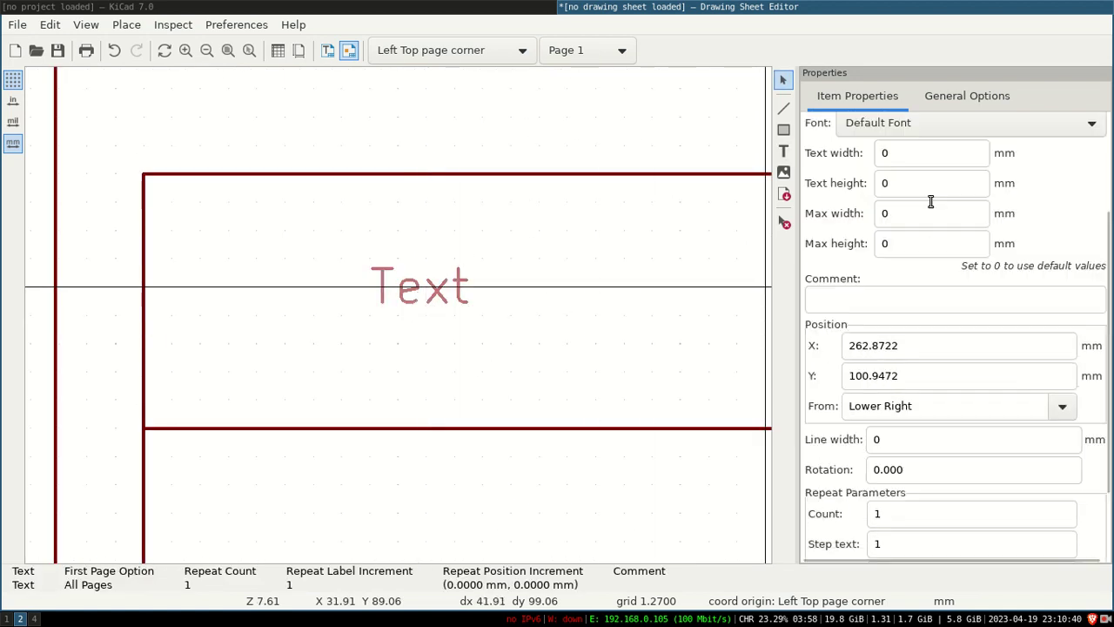
pyautogui.scroll(1, 881, 220)
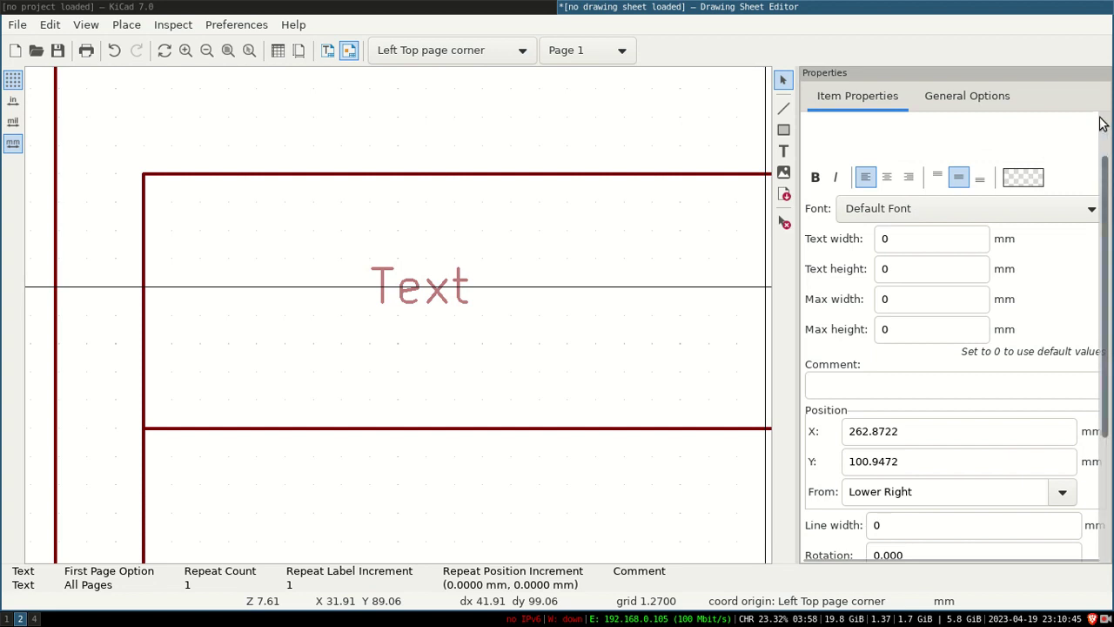
pyautogui.scroll(2, 1100, 124)
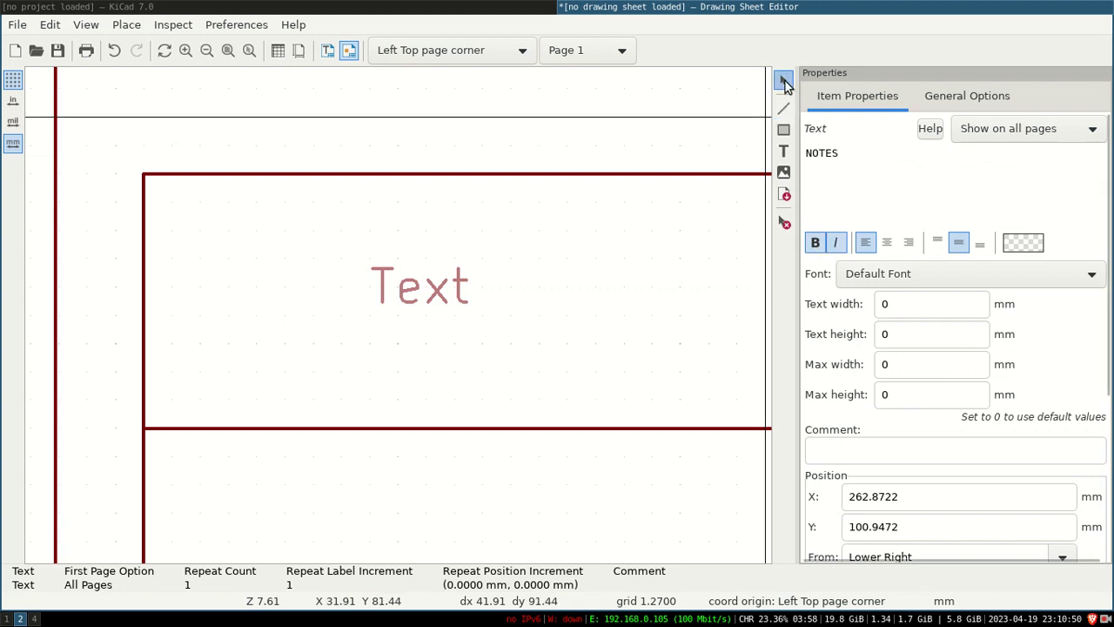
pyautogui.click(784, 82)
pyautogui.click(401, 286)
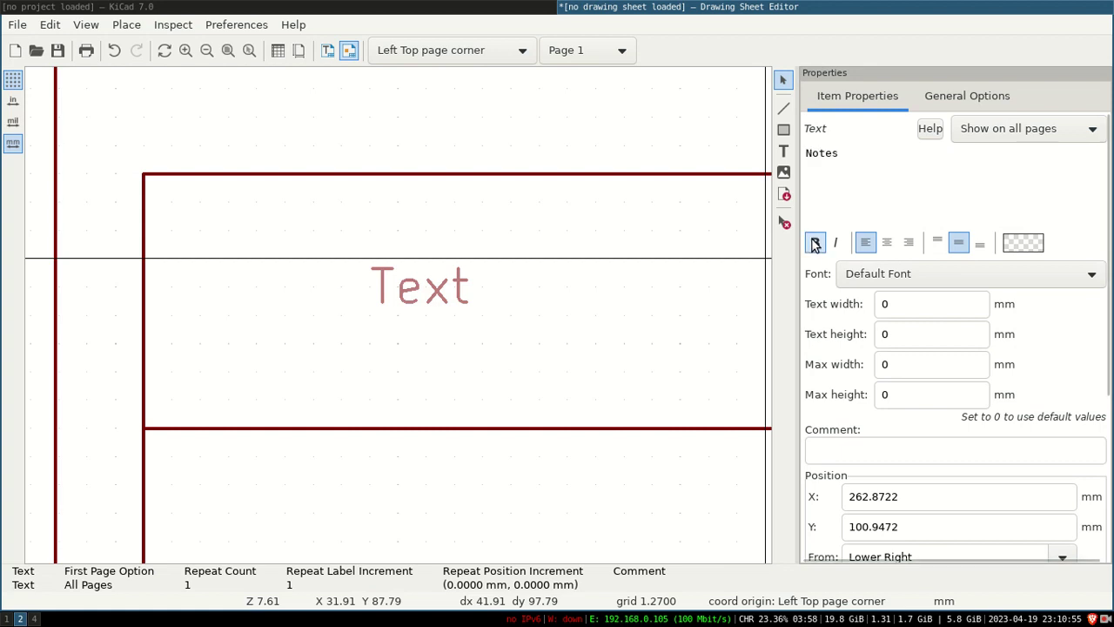
pyautogui.scroll(-5, 1010, 387)
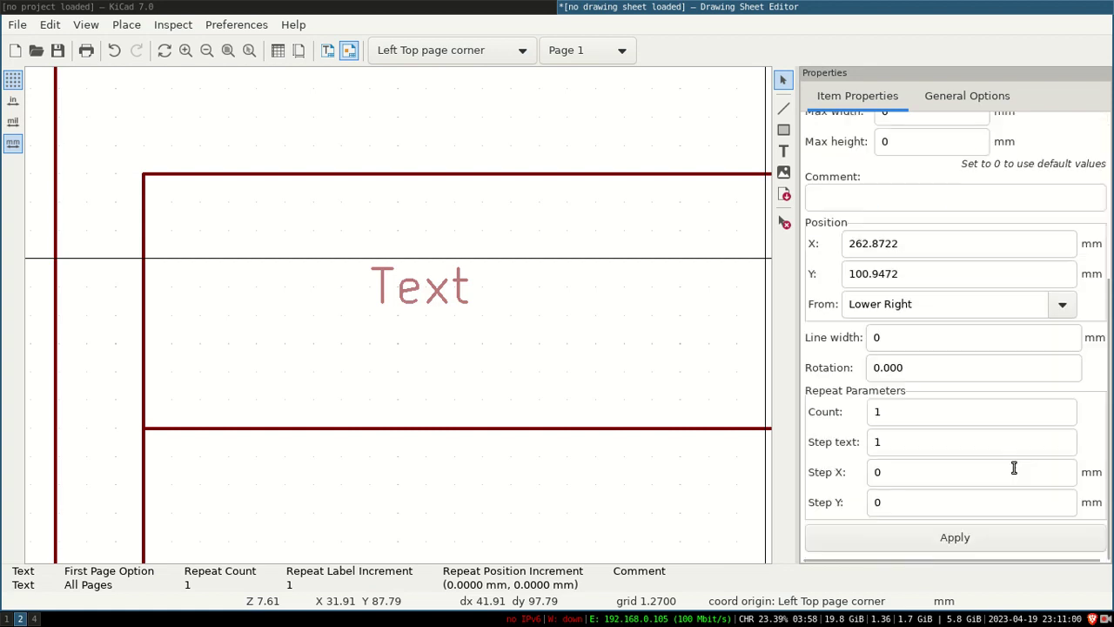
pyautogui.click(989, 535)
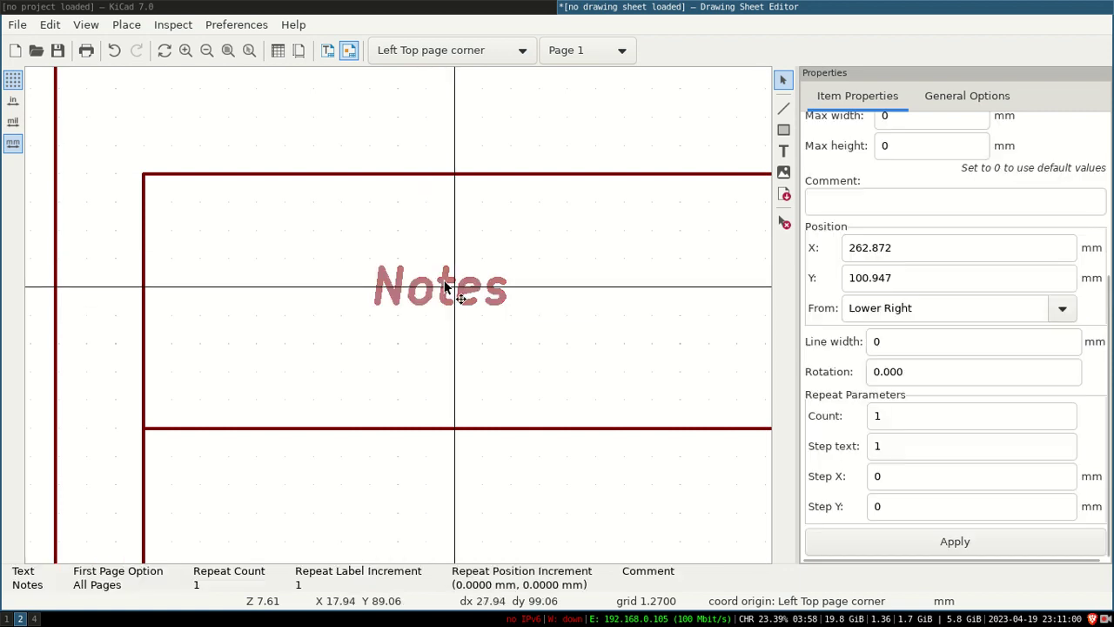
pyautogui.click(254, 298)
pyautogui.scroll(-10, 597, 356)
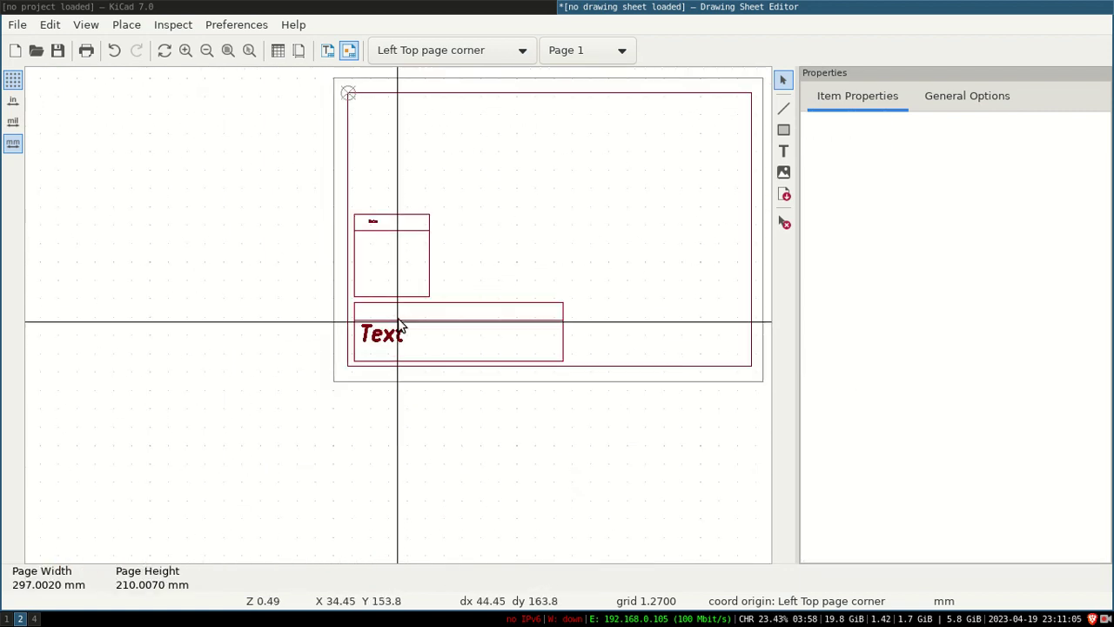
# Place a new text item in the title block's lower section, beside the large Text.
pyautogui.scroll(7, 423, 336)
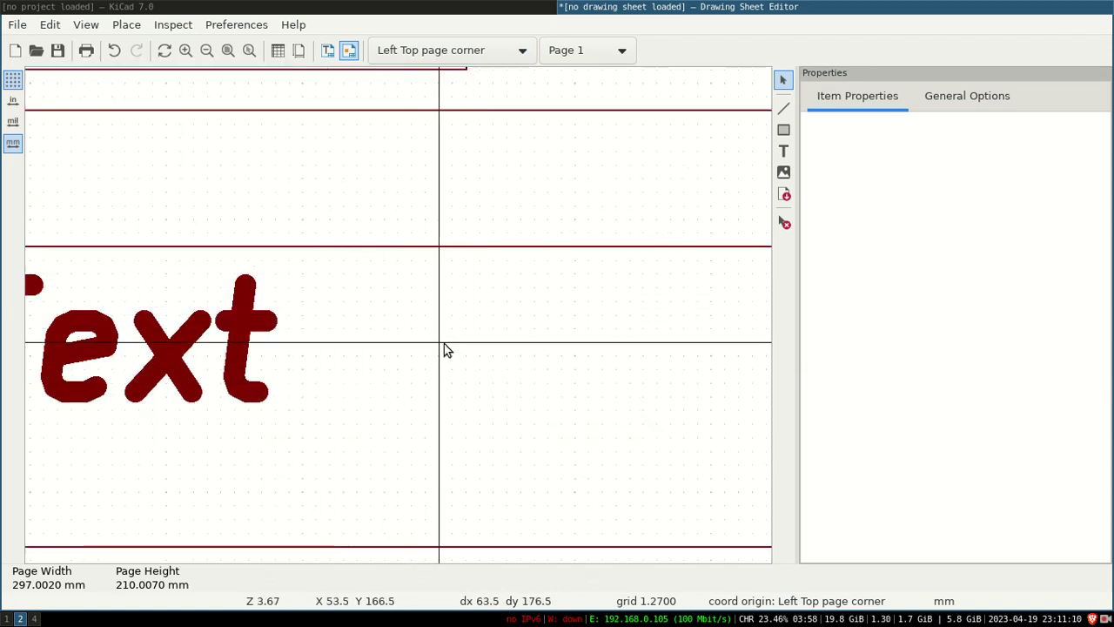
pyautogui.click(784, 150)
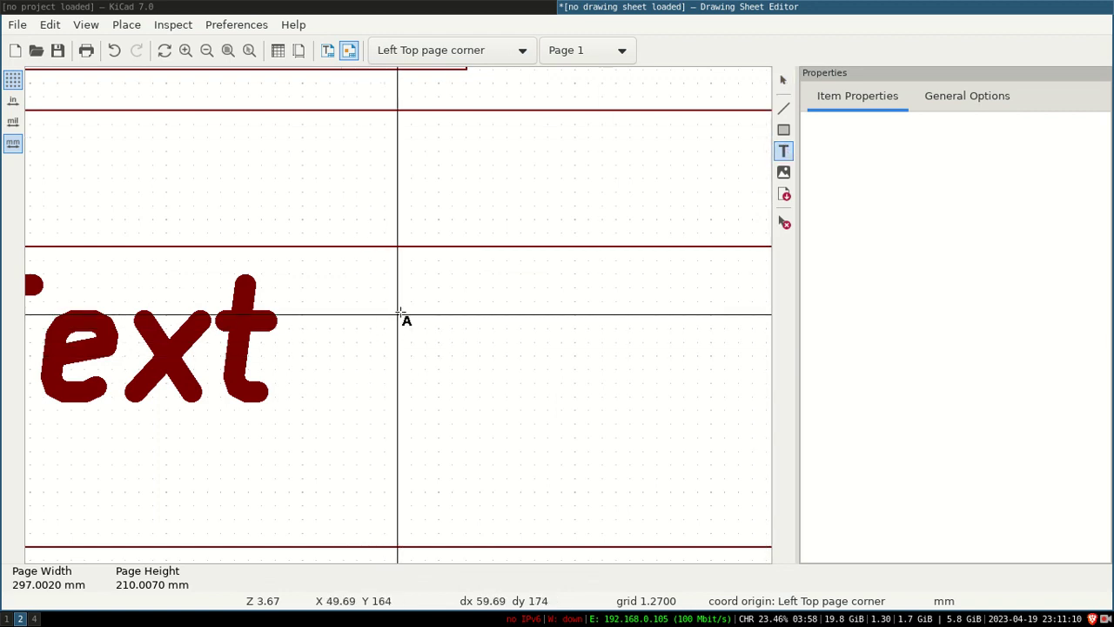
pyautogui.click(413, 316)
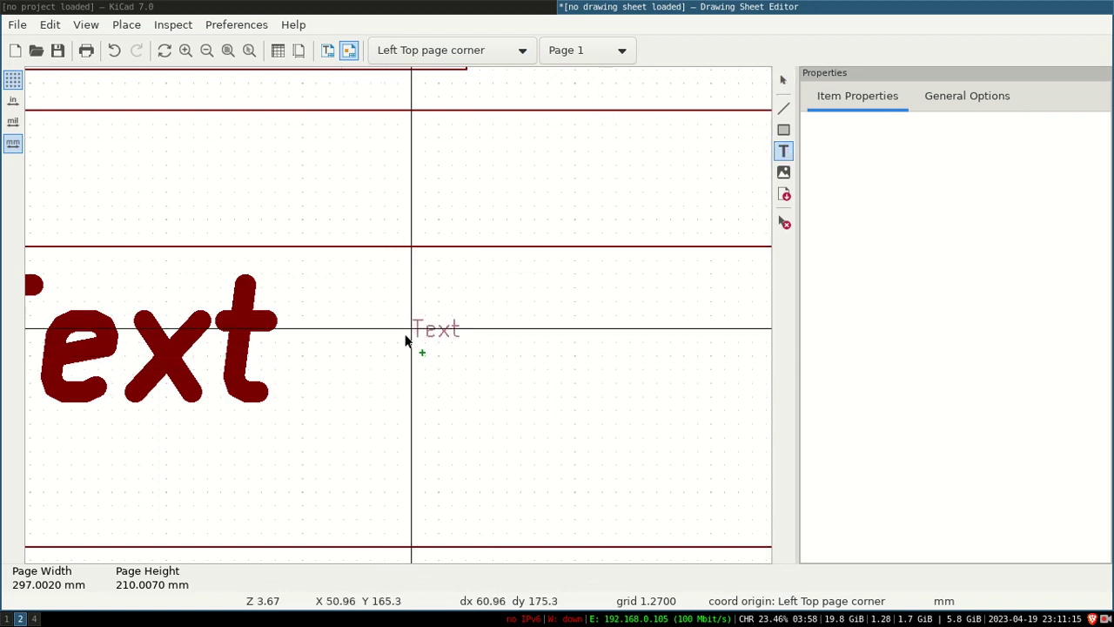
pyautogui.scroll(5, 1023, 191)
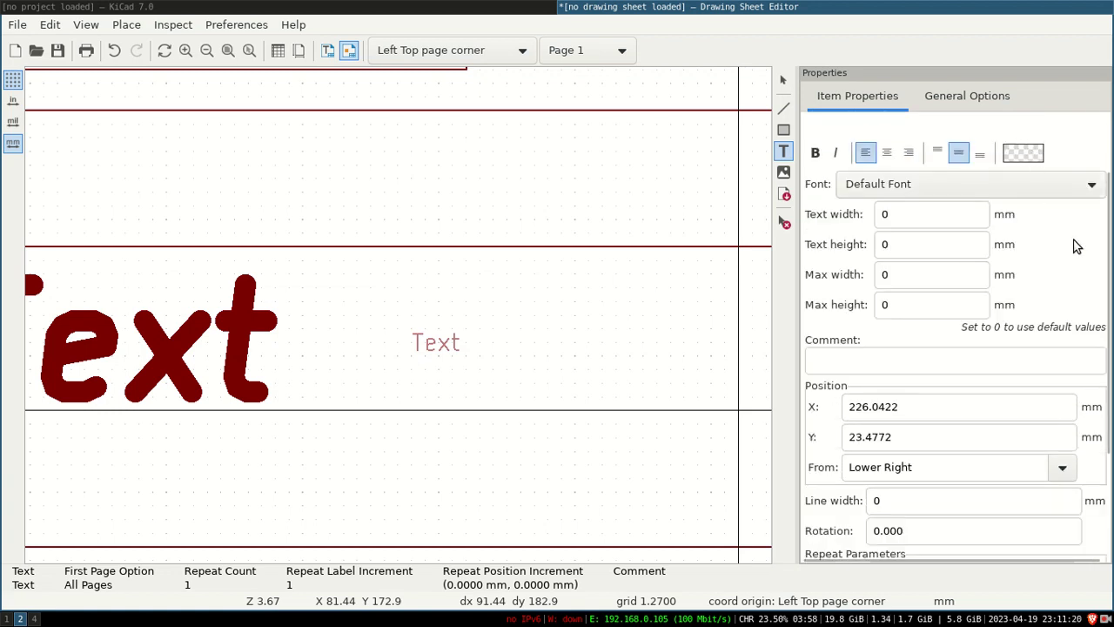
pyautogui.scroll(2, 1084, 239)
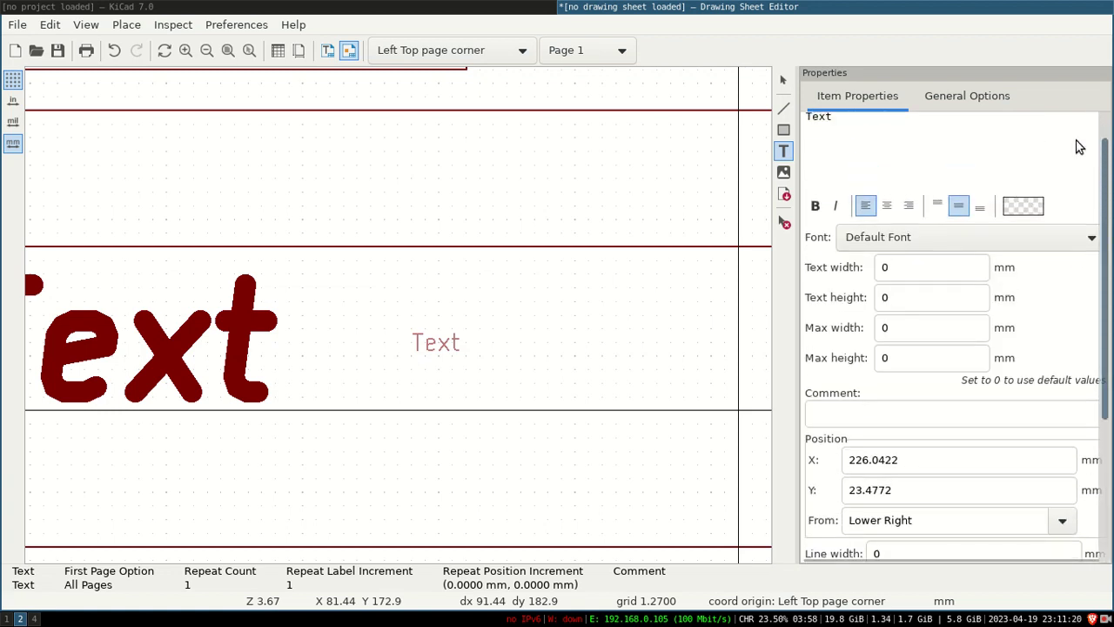
pyautogui.scroll(2, 1077, 145)
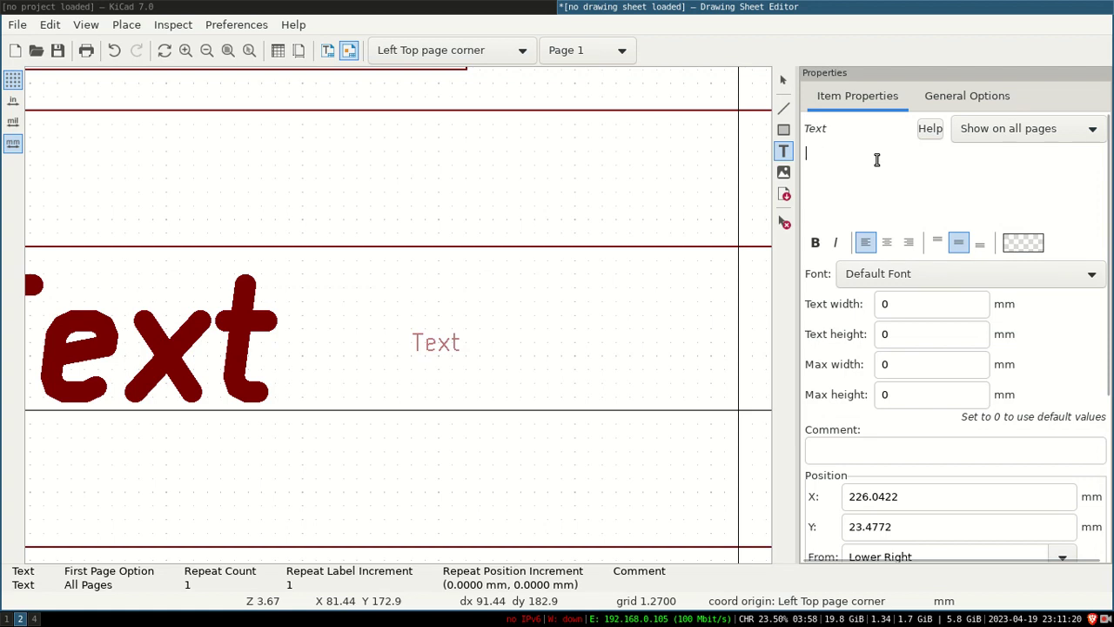
# Set the new text item to ${COMMENT2} from the variable suggestions and apply it.
pyautogui.write('{')
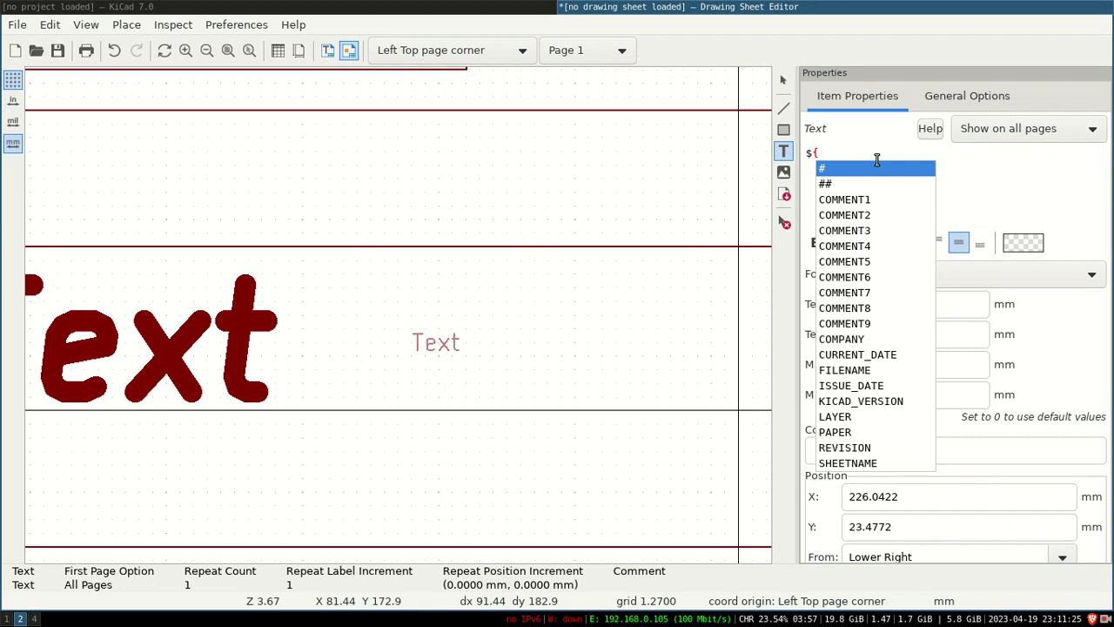
pyautogui.press('Down')
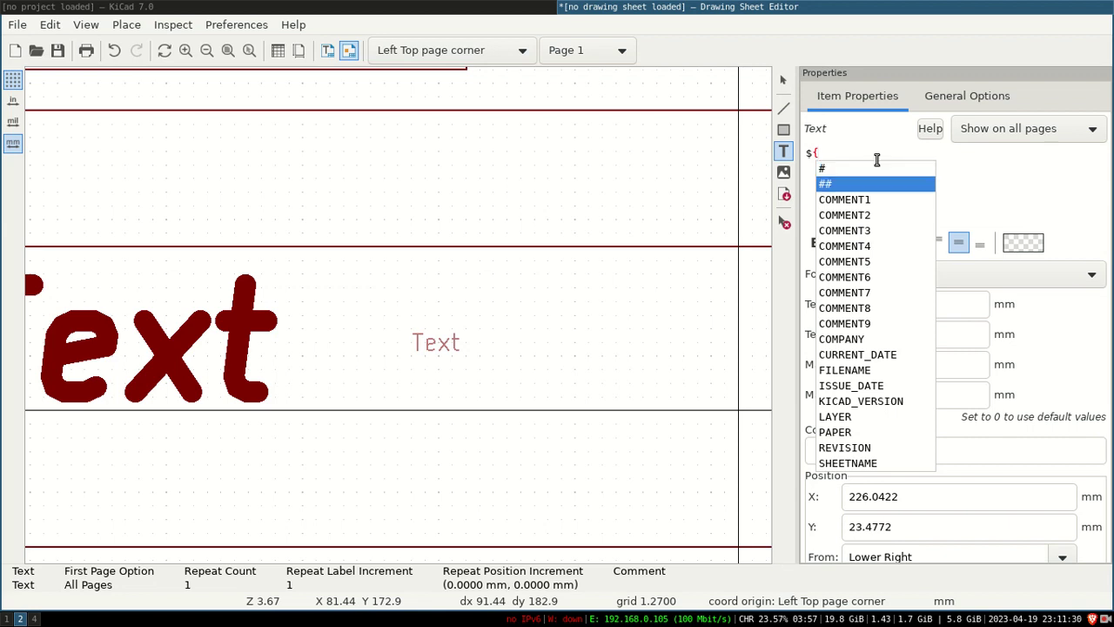
pyautogui.press('Down')
pyautogui.press('Down')
pyautogui.press('Down')
pyautogui.press('Up')
pyautogui.press('Up')
pyautogui.press('Return')
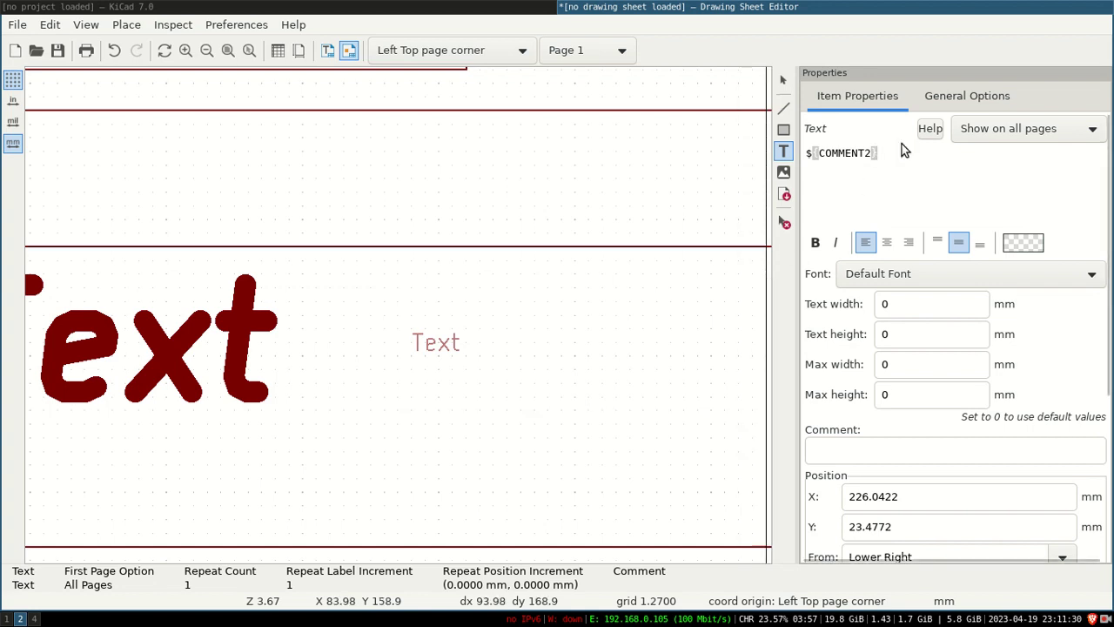
pyautogui.scroll(-2, 1000, 466)
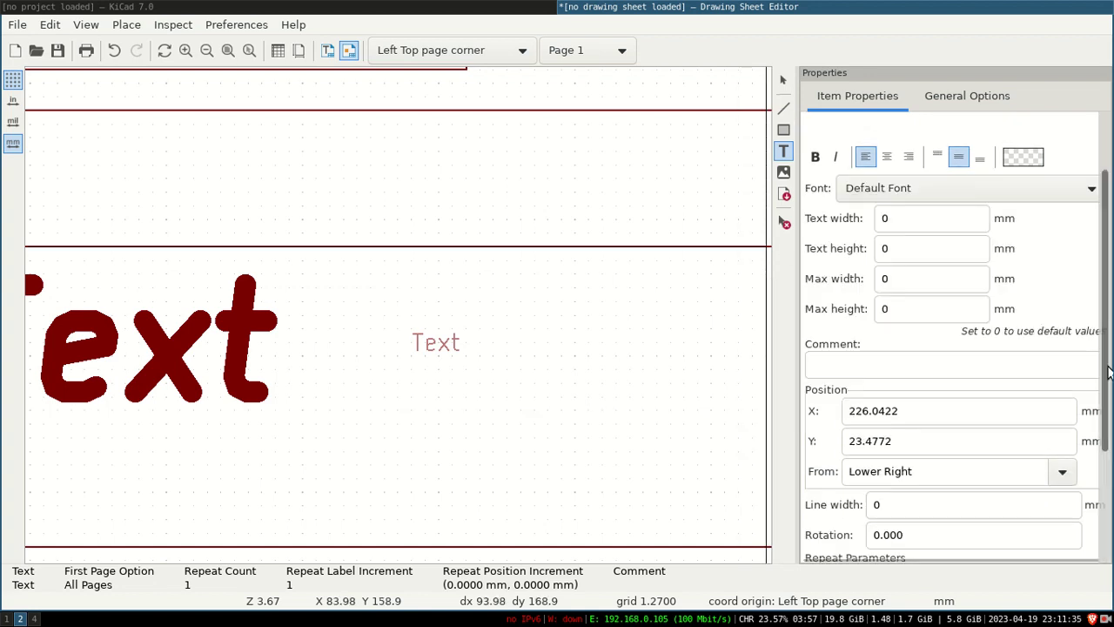
pyautogui.scroll(-4, 1102, 466)
pyautogui.click(974, 547)
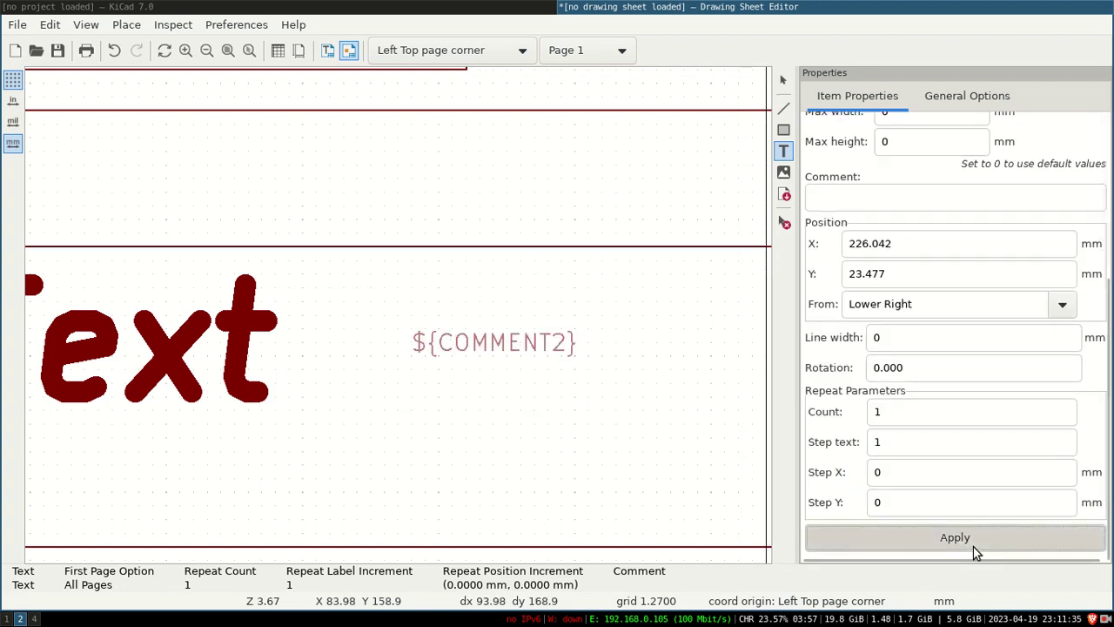
# Select and deselect the ${COMMENT2} text to verify its placement in the title block.
pyautogui.click(450, 391)
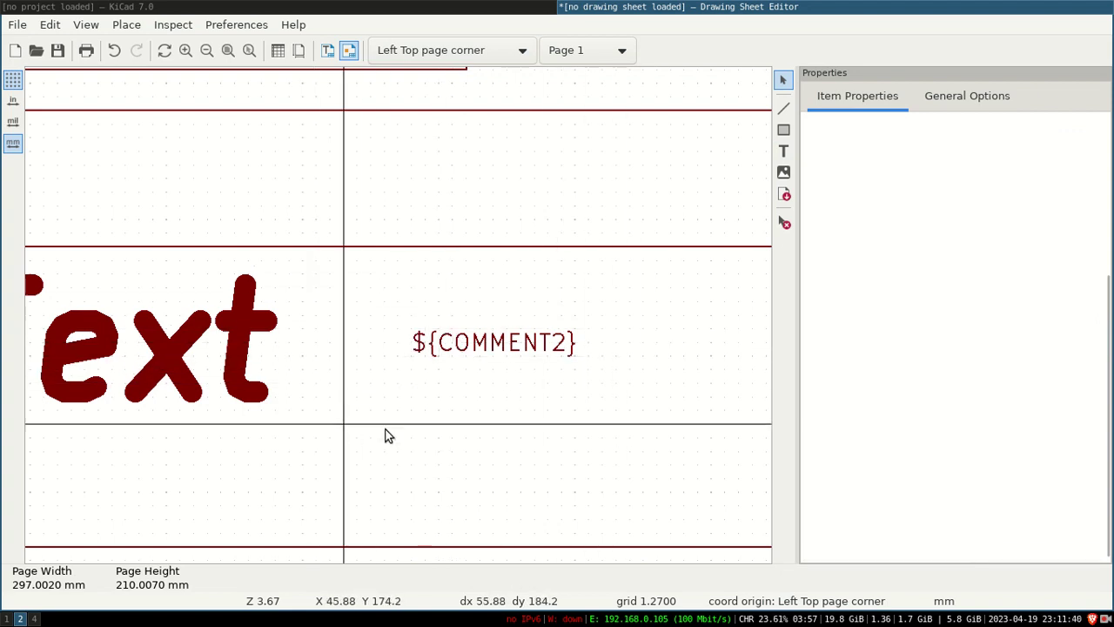
pyautogui.click(468, 352)
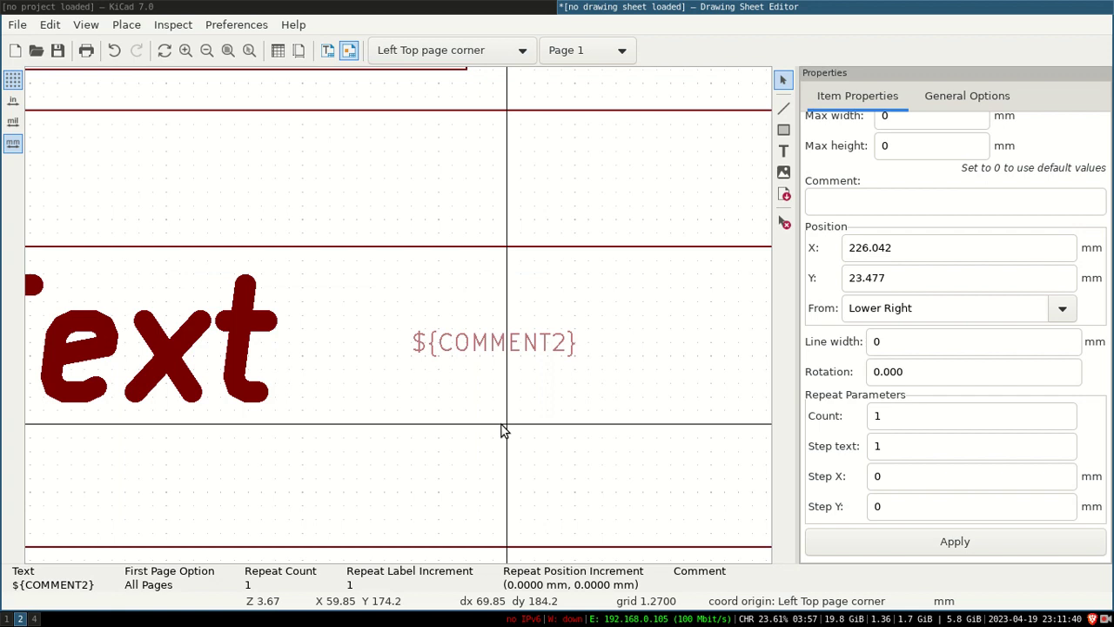
pyautogui.click(479, 391)
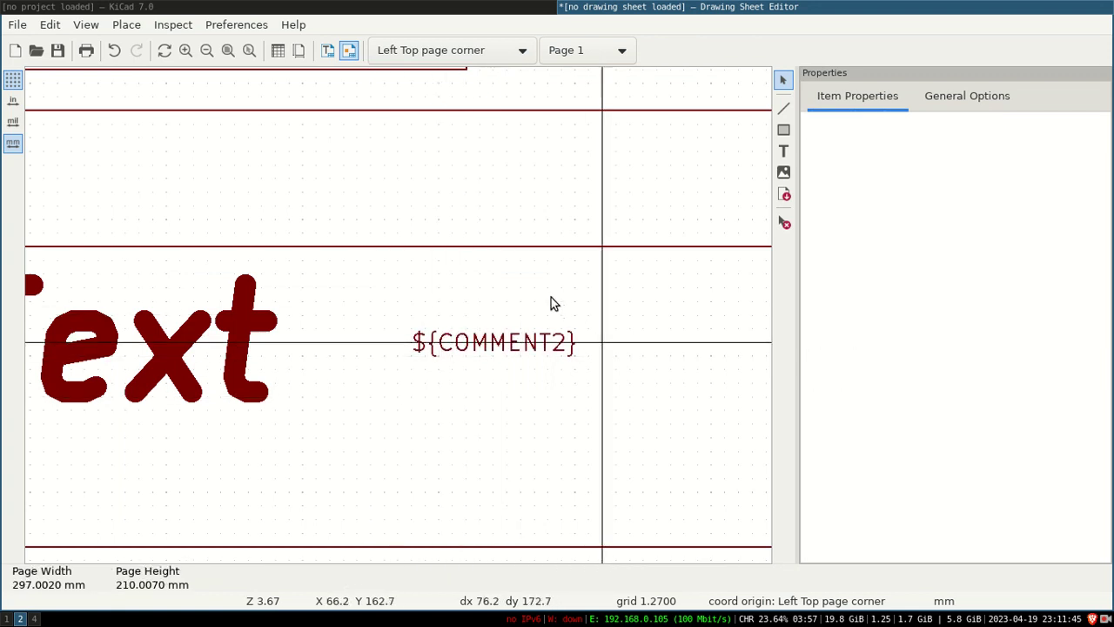
pyautogui.scroll(-3, 469, 359)
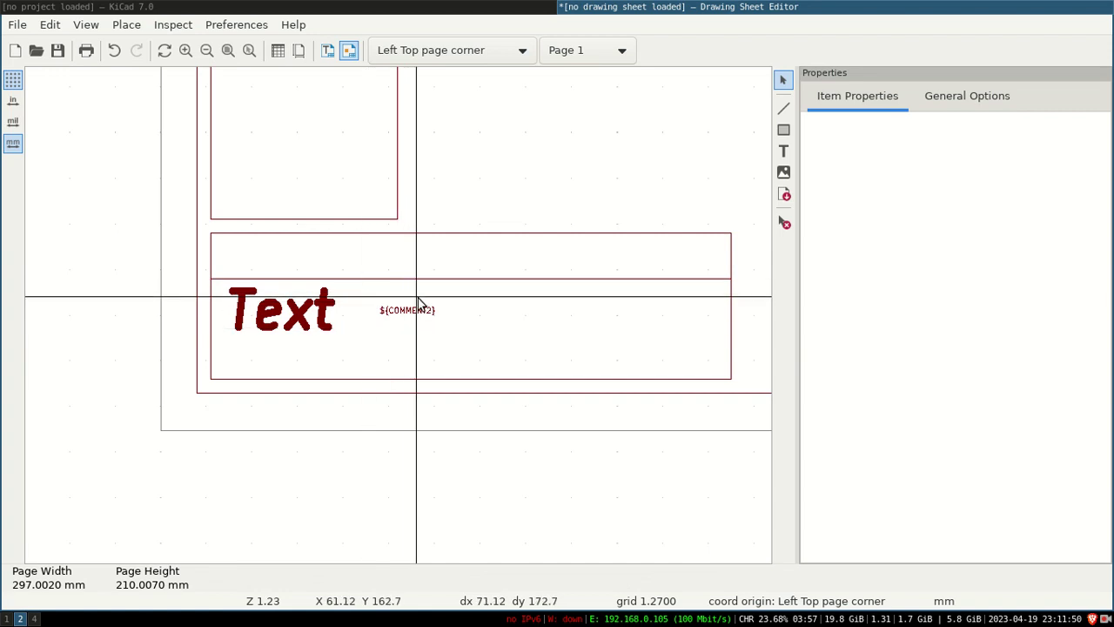
pyautogui.scroll(-2, 429, 307)
pyautogui.scroll(2, 401, 318)
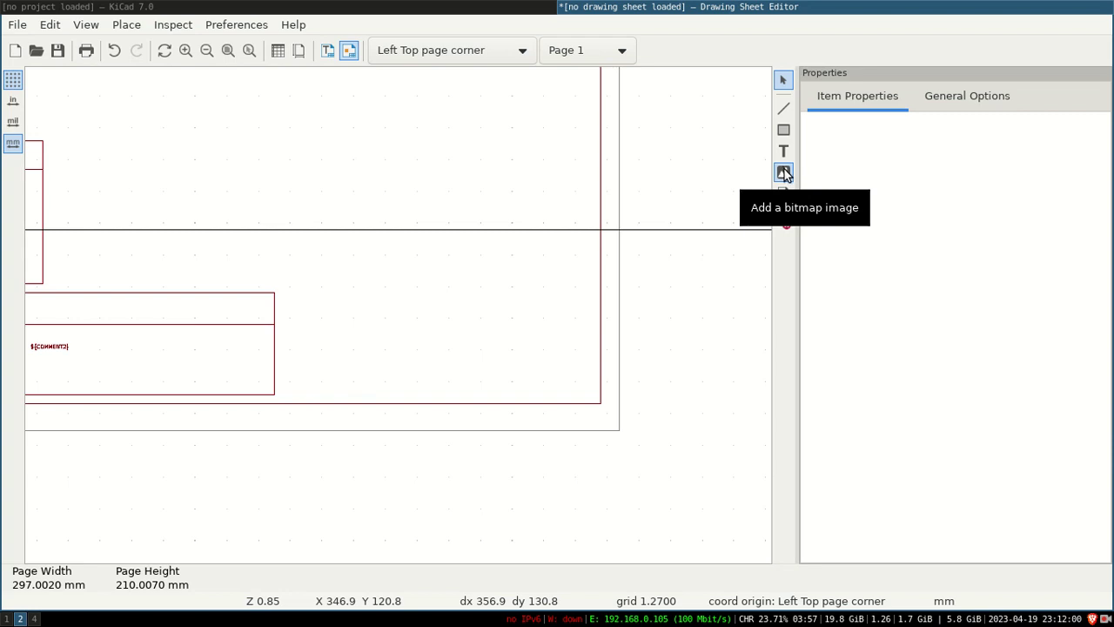
pyautogui.click(783, 172)
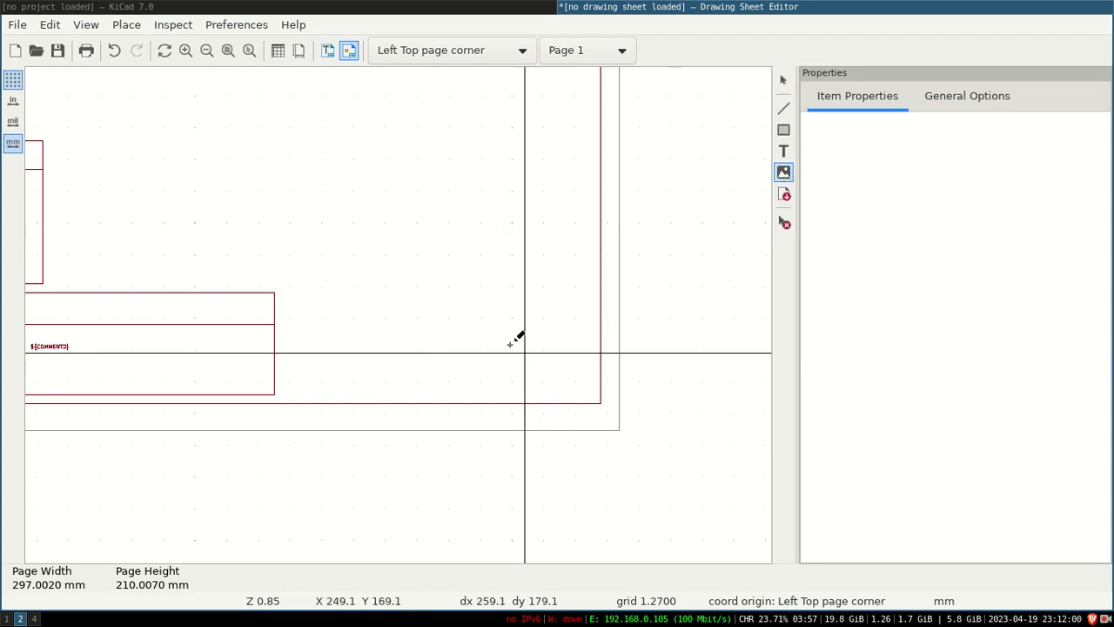
# Add the Engineers logo bitmap from the /tmp/logo folder onto the sheet.
pyautogui.click(429, 337)
pyautogui.scroll(-3, 368, 348)
pyautogui.click(372, 345)
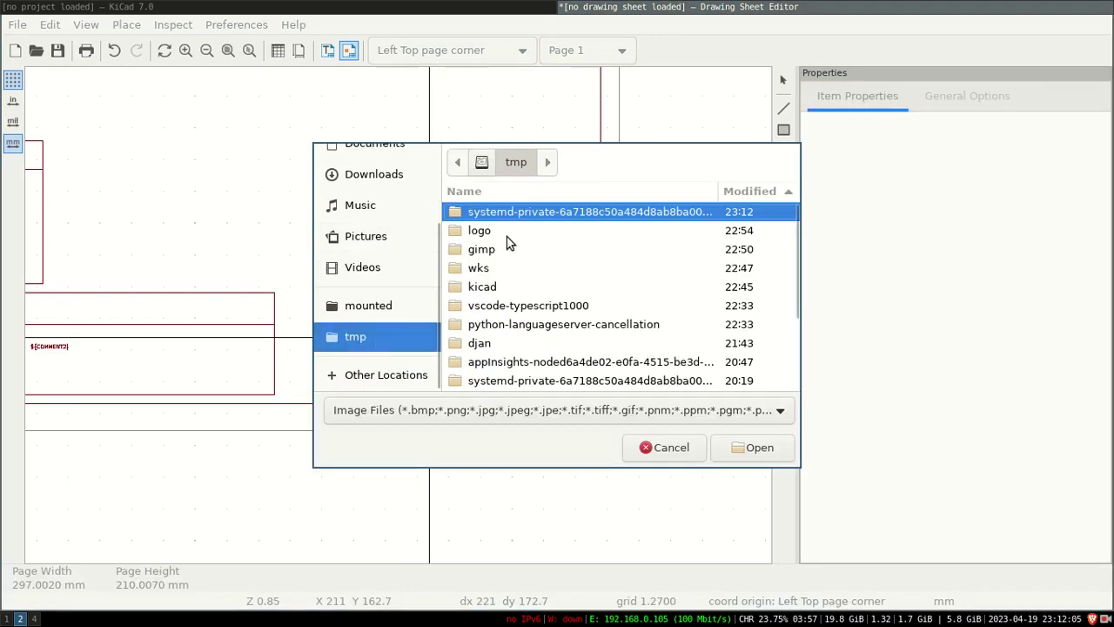
pyautogui.doubleClick(486, 231)
pyautogui.click(746, 449)
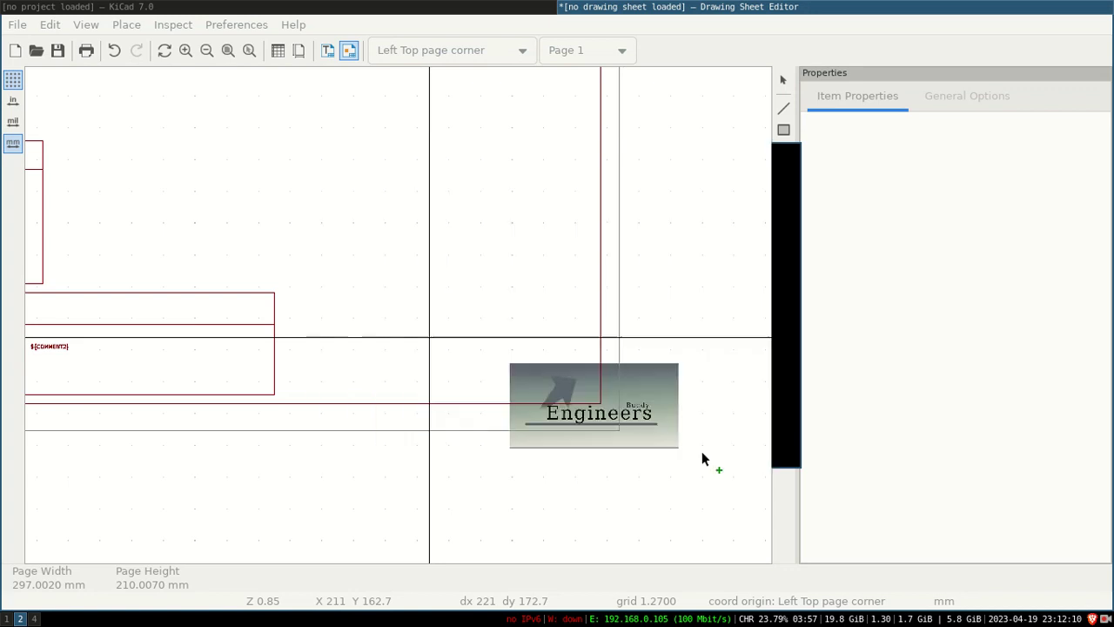
pyautogui.click(502, 384)
pyautogui.press('Escape')
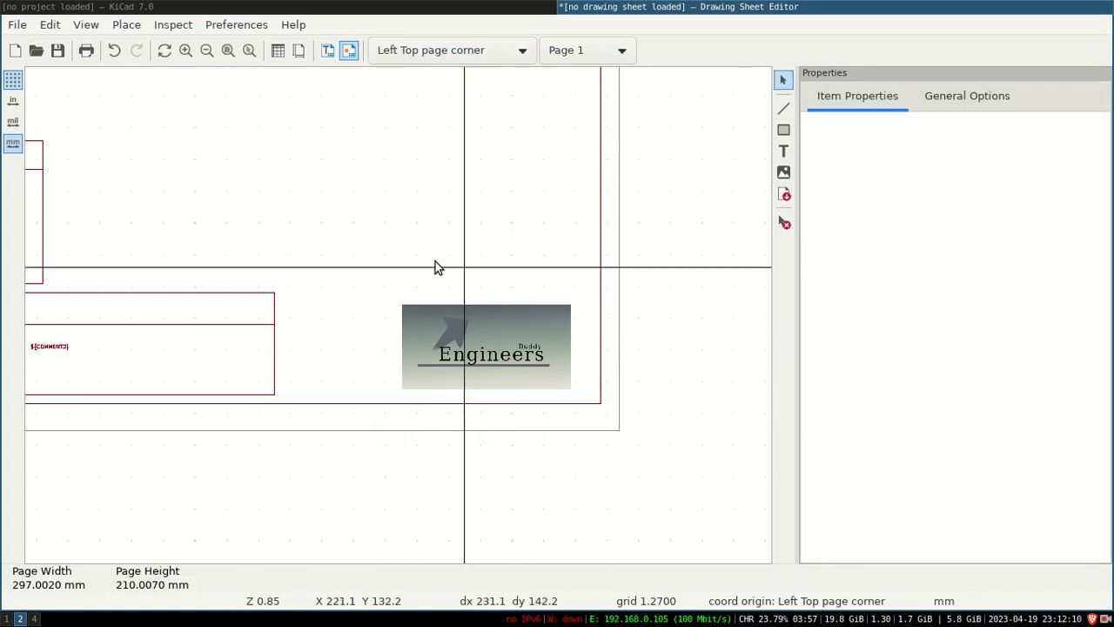
# Move the Engineers logo to the sheet's top-left corner, above the notes box.
pyautogui.click(498, 333)
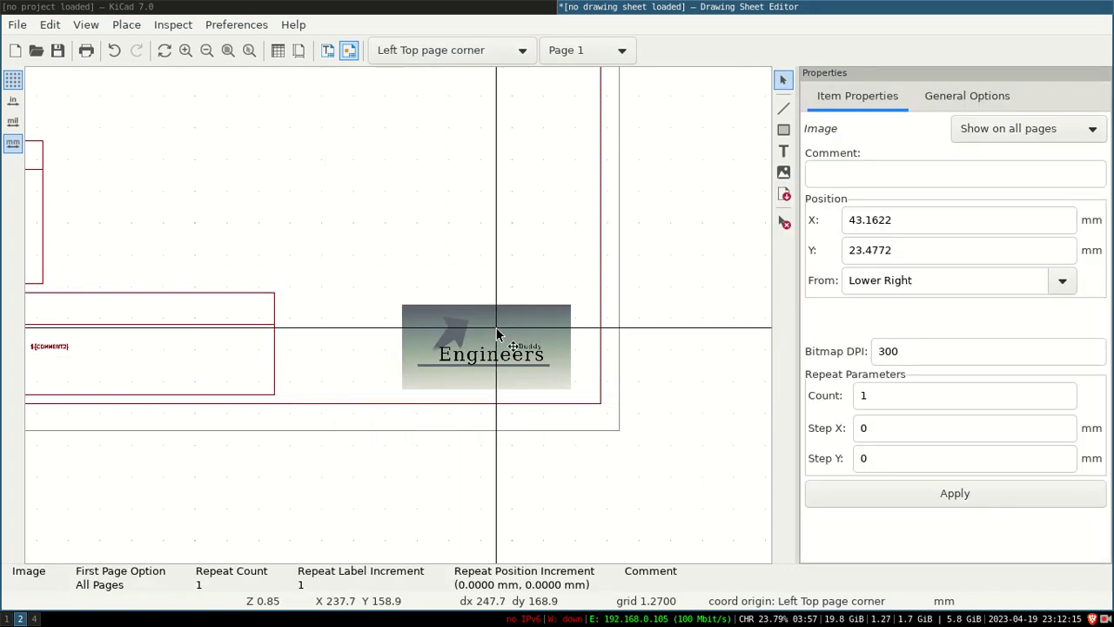
pyautogui.scroll(-4, 498, 333)
pyautogui.scroll(3, 406, 324)
pyautogui.press('m')
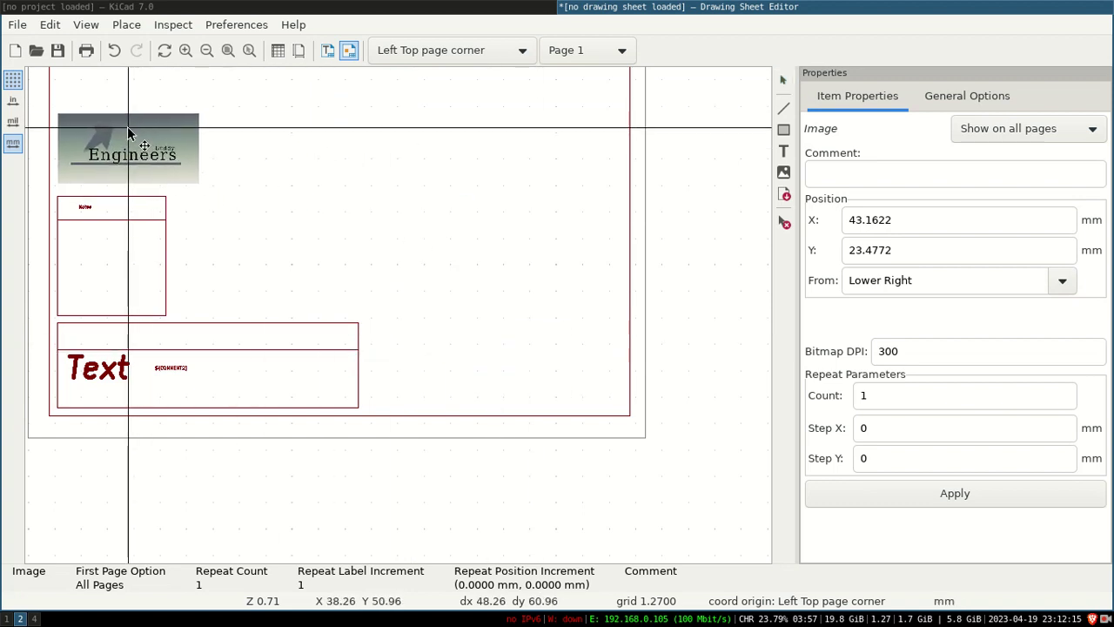
pyautogui.click(128, 132)
pyautogui.scroll(4, 152, 337)
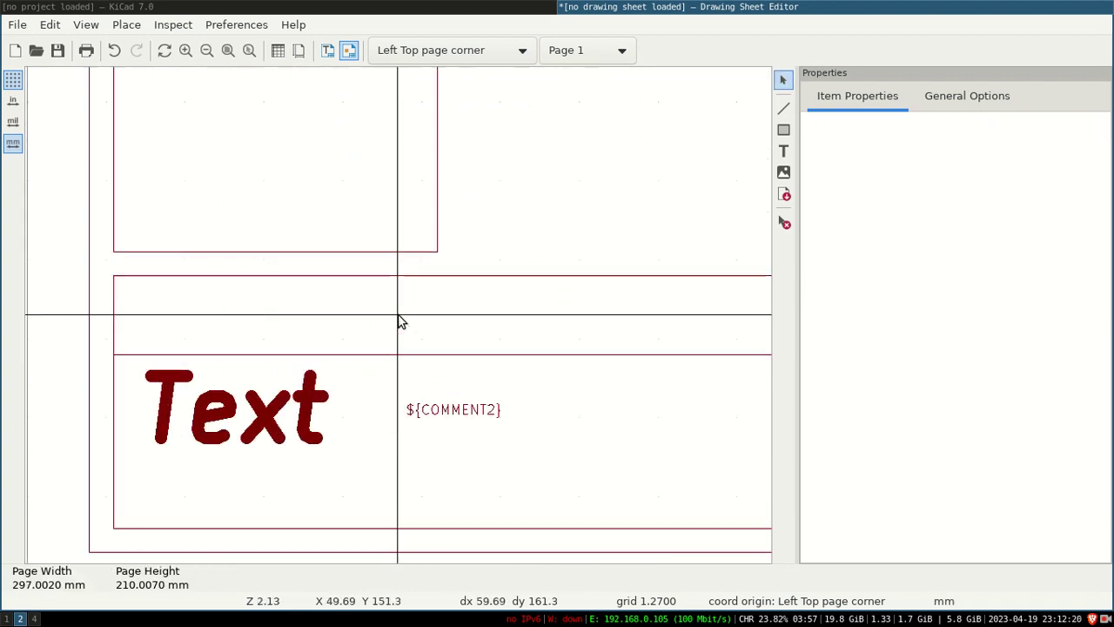
pyautogui.scroll(-6, 399, 320)
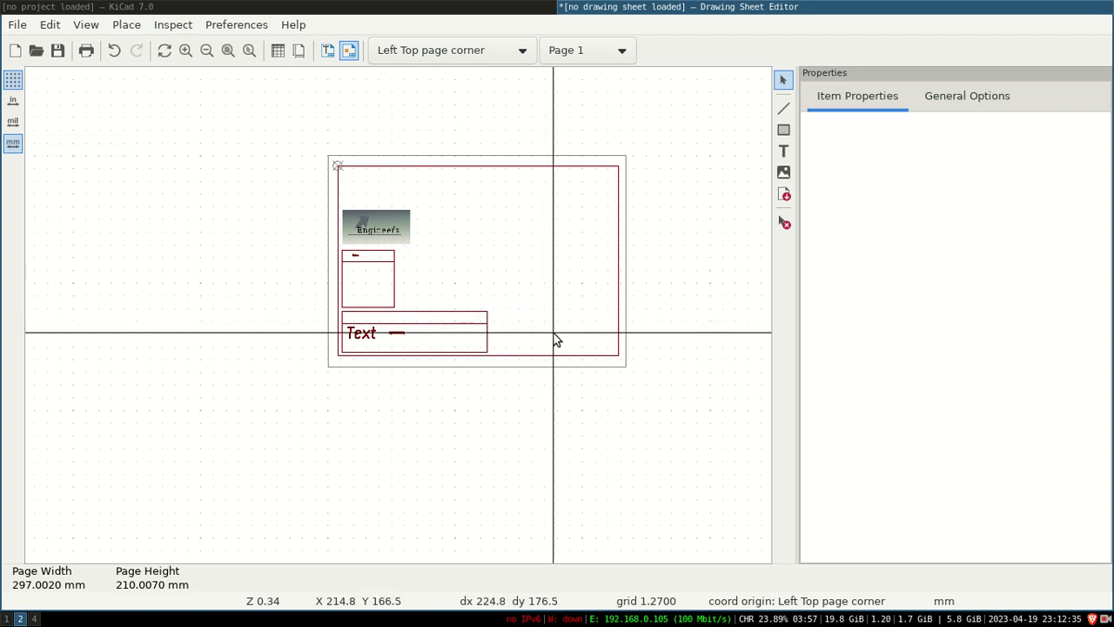
pyautogui.scroll(4, 401, 319)
pyautogui.scroll(-2, 388, 355)
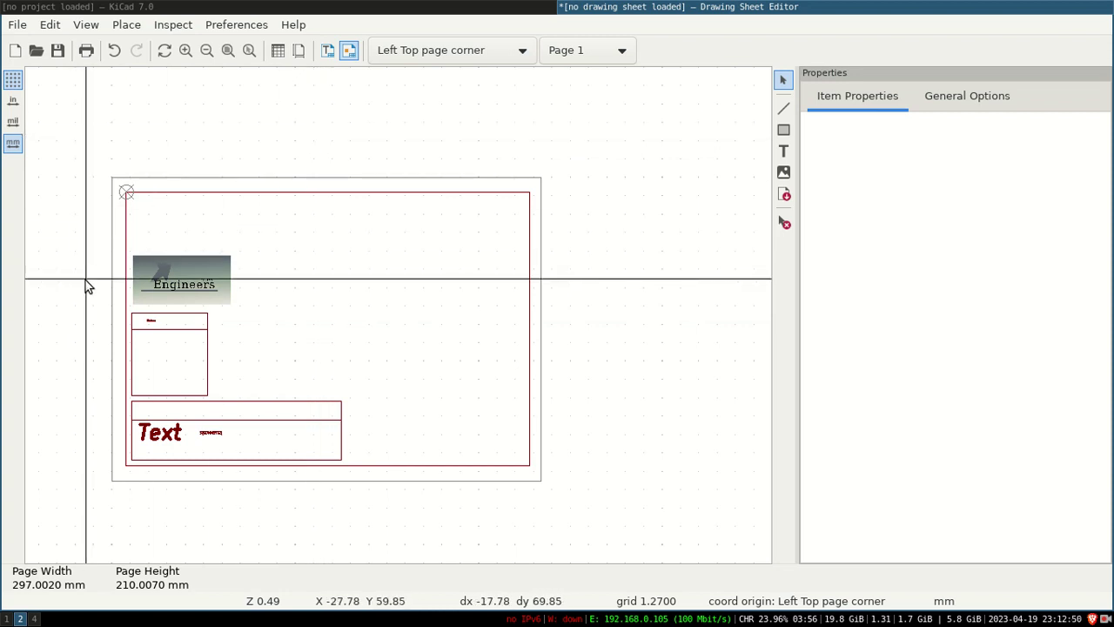
pyautogui.click(327, 51)
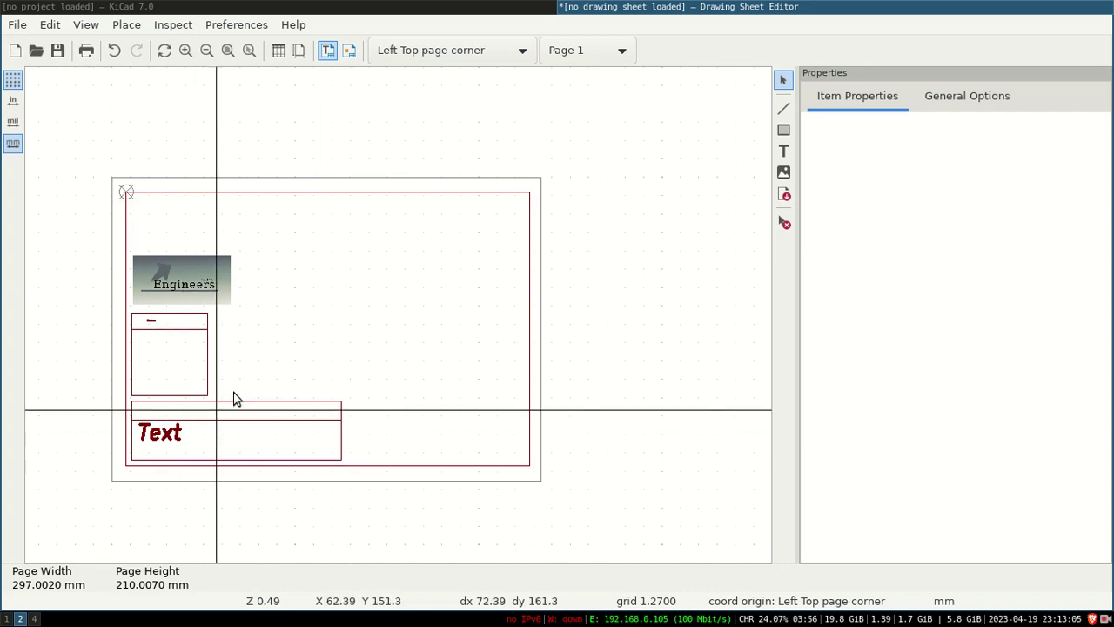
pyautogui.click(349, 52)
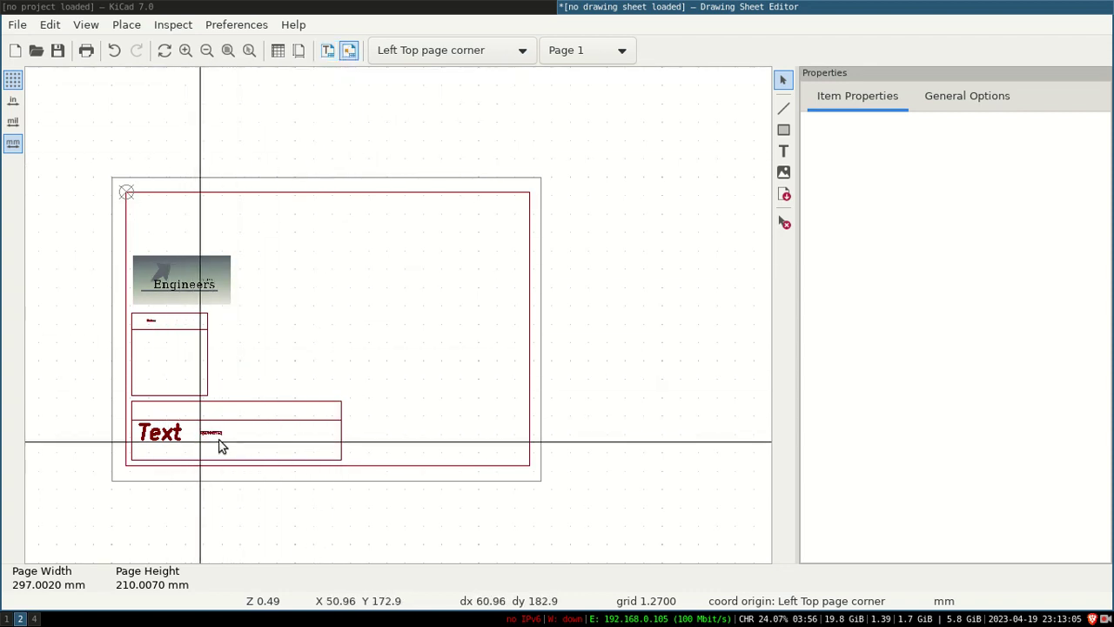
pyautogui.click(353, 53)
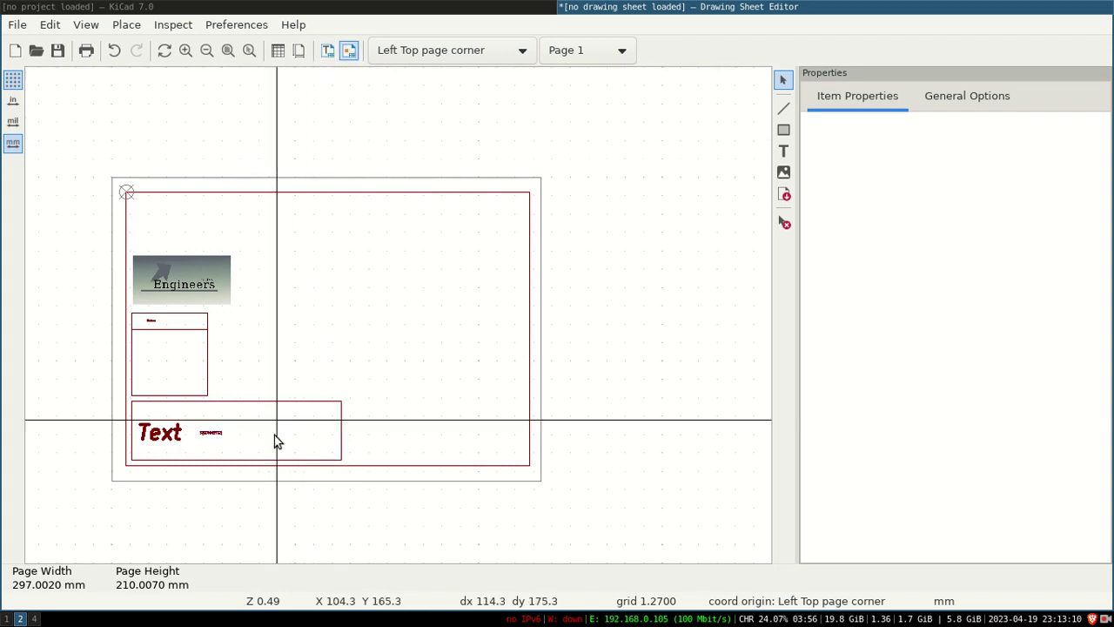
pyautogui.scroll(4, 207, 453)
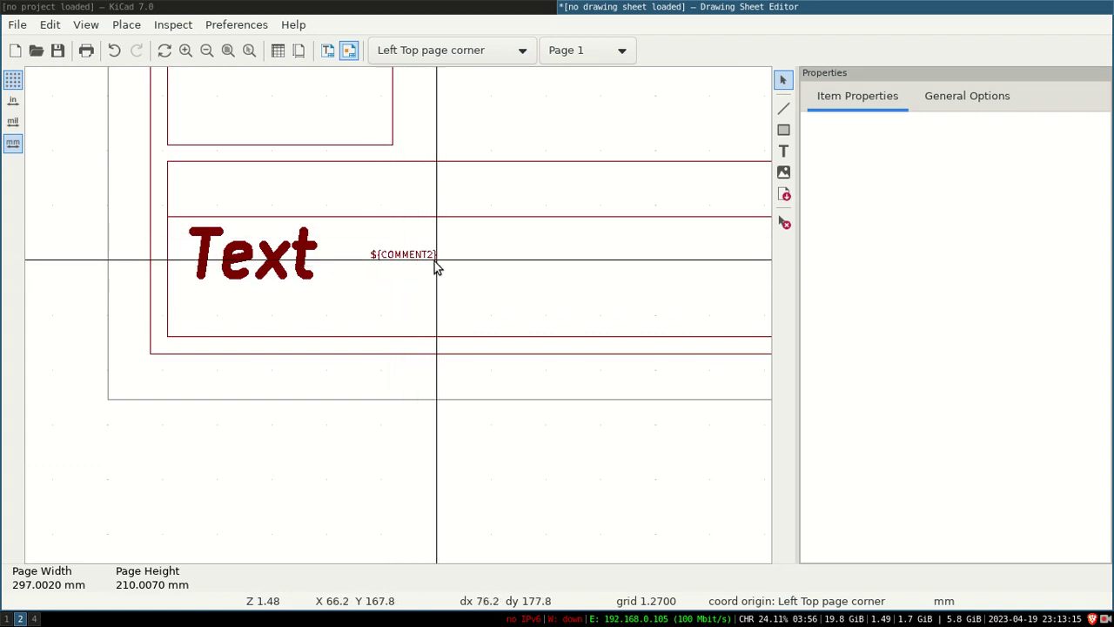
pyautogui.click(298, 50)
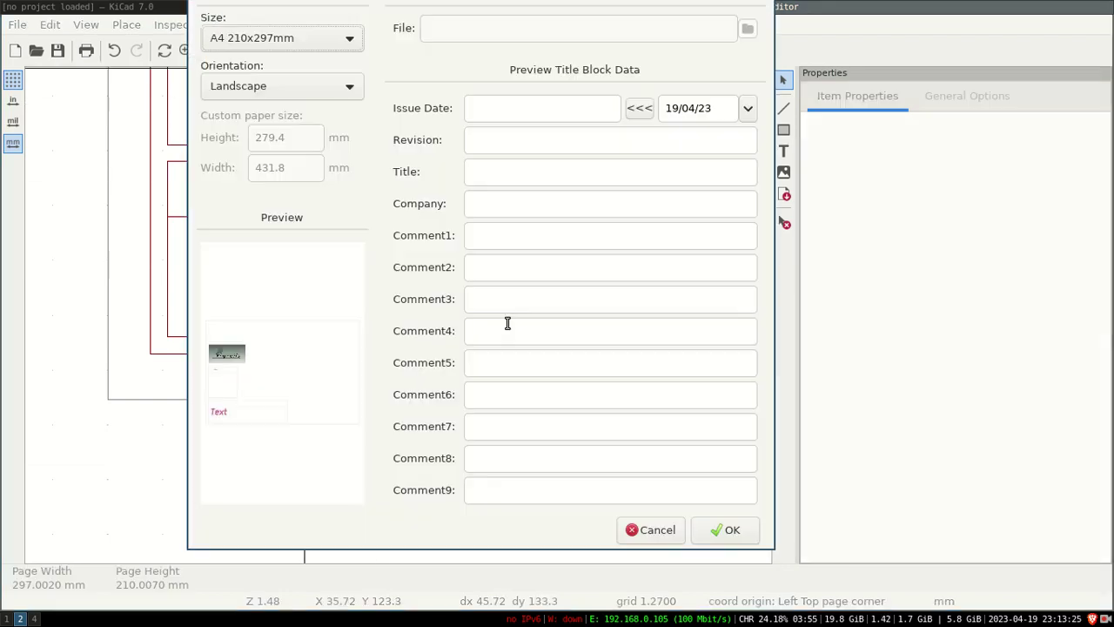
# Enter 'comment data for 2 coment' as the Comment2 preview value.
pyautogui.click(509, 264)
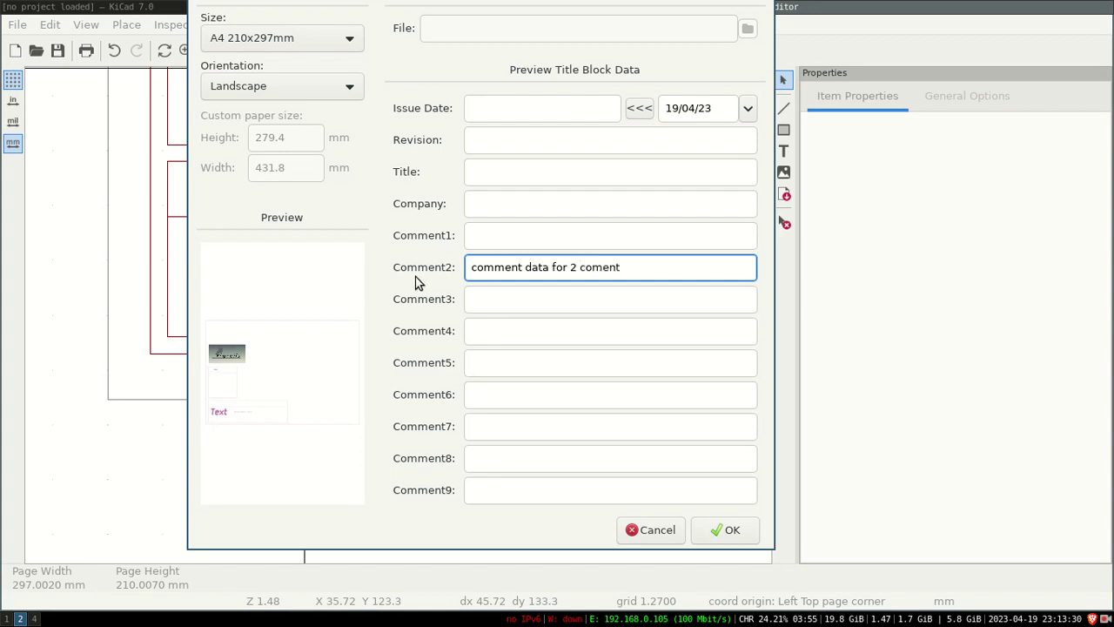
pyautogui.moveTo(623, 265); pyautogui.dragTo(475, 264)
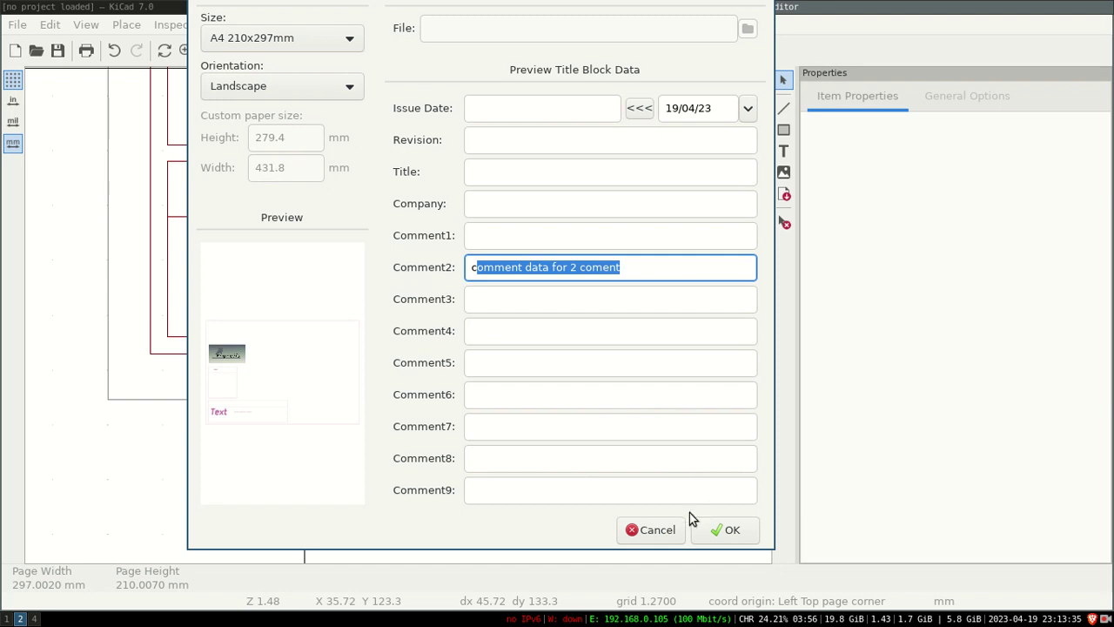
pyautogui.click(714, 529)
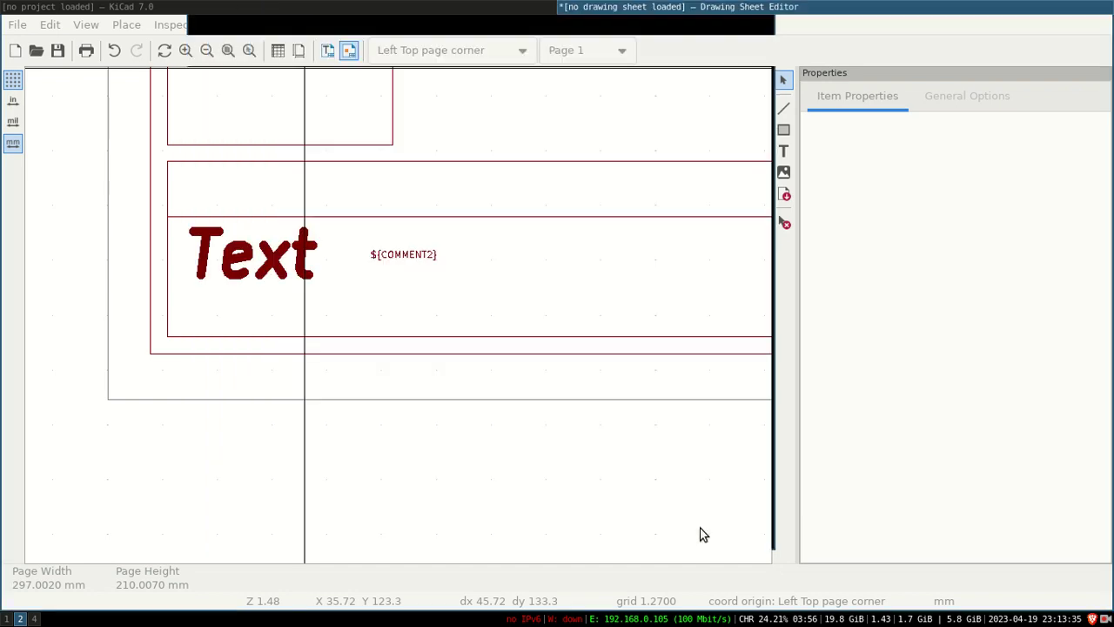
# Turn on preview mode so the title block shows the sample Comment2 text.
pyautogui.click(328, 53)
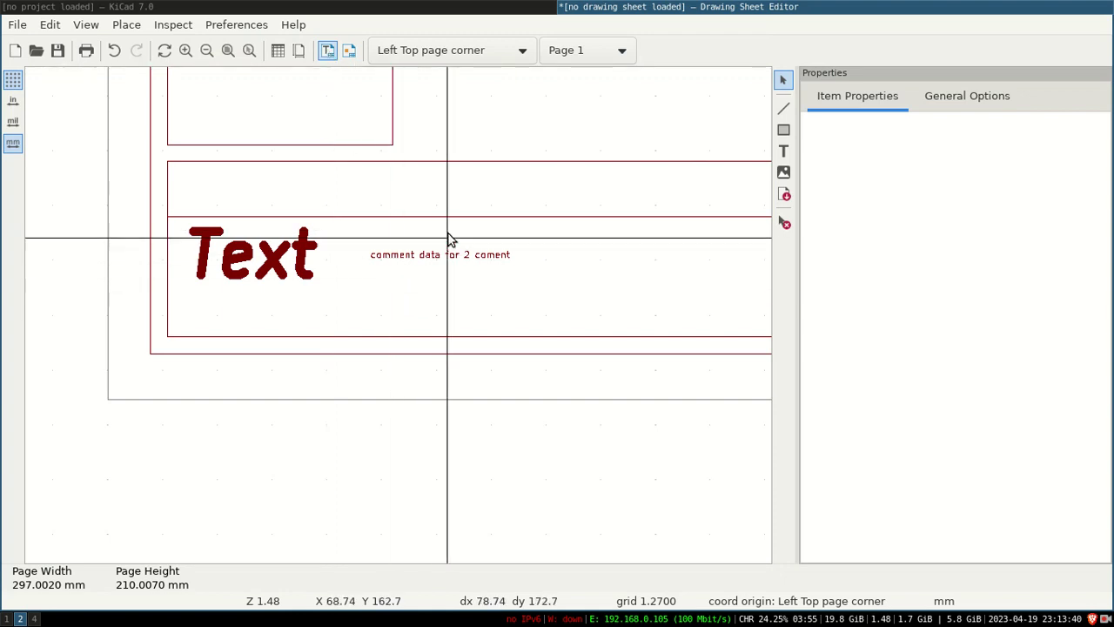
pyautogui.scroll(-4, 441, 280)
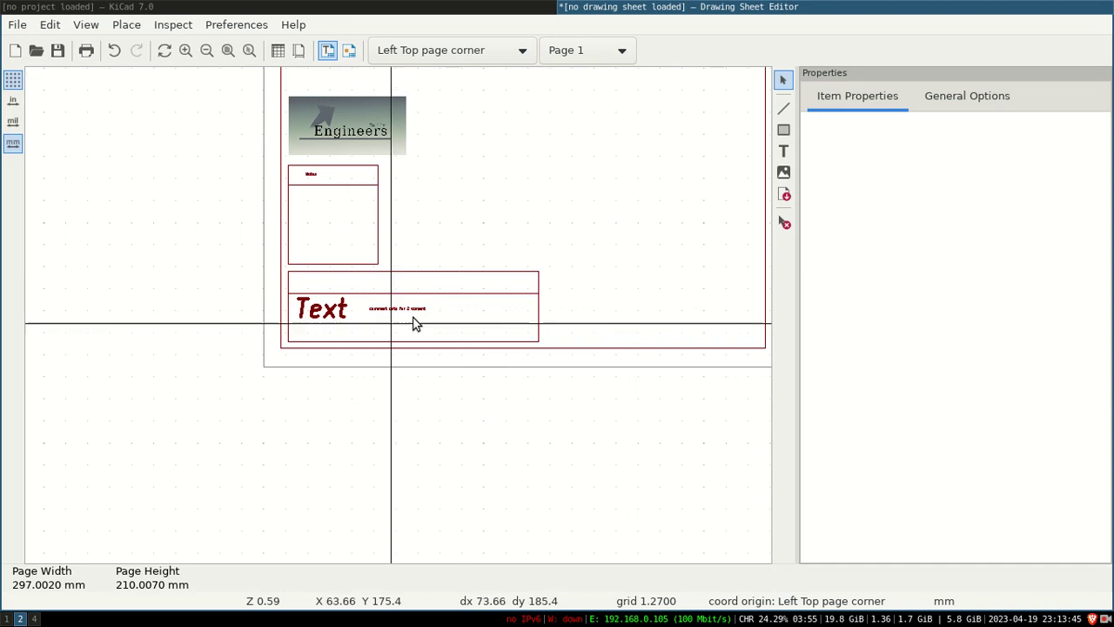
pyautogui.scroll(-3, 401, 318)
pyautogui.scroll(1, 398, 318)
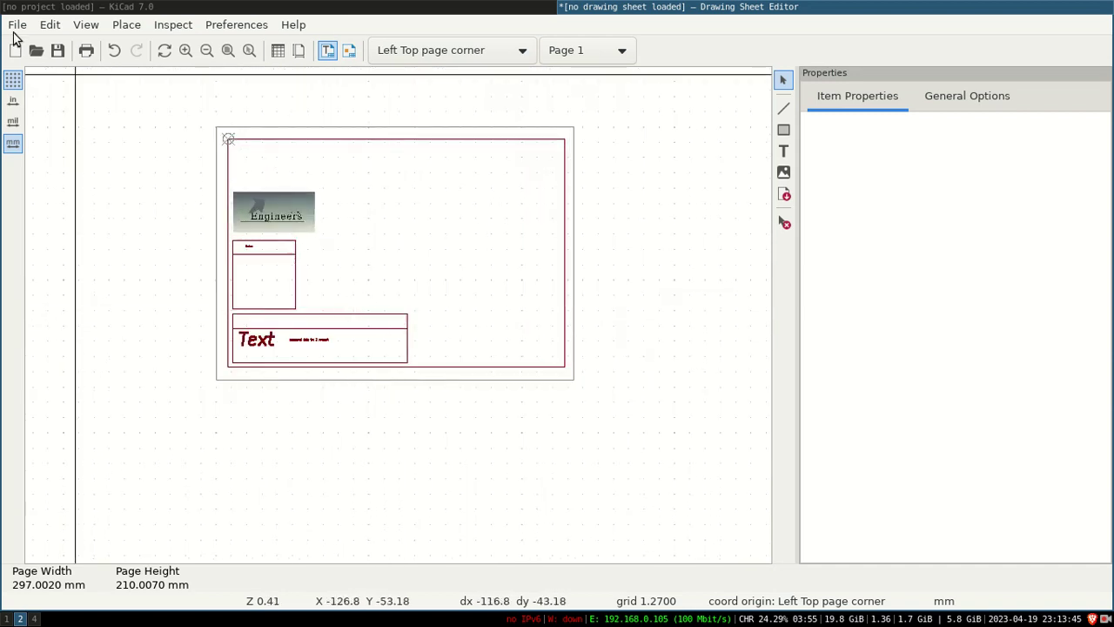
pyautogui.click(17, 26)
# Save the drawing sheet as wks2.kicad_wks in the tmp/wks folder.
pyautogui.click(42, 123)
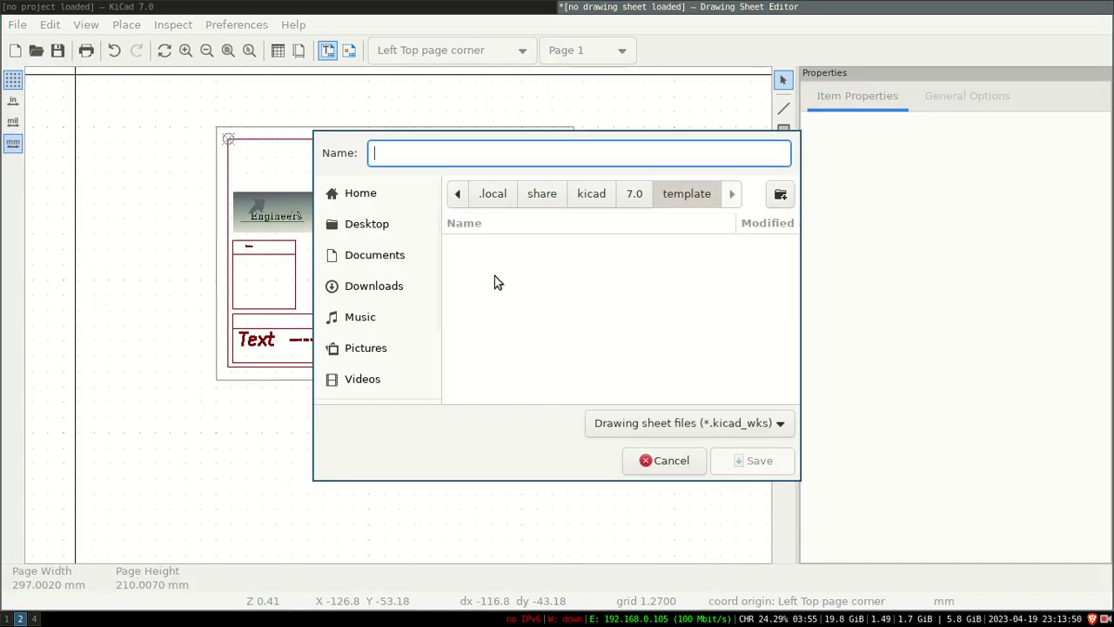
pyautogui.scroll(-3, 378, 328)
pyautogui.click(357, 350)
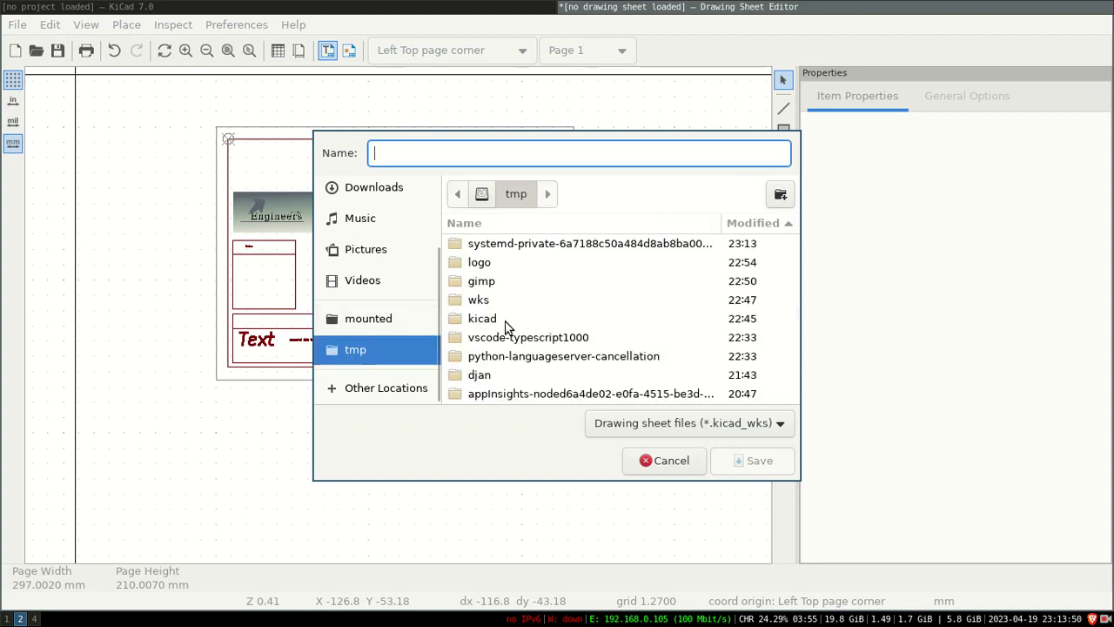
pyautogui.doubleClick(488, 300)
pyautogui.click(413, 155)
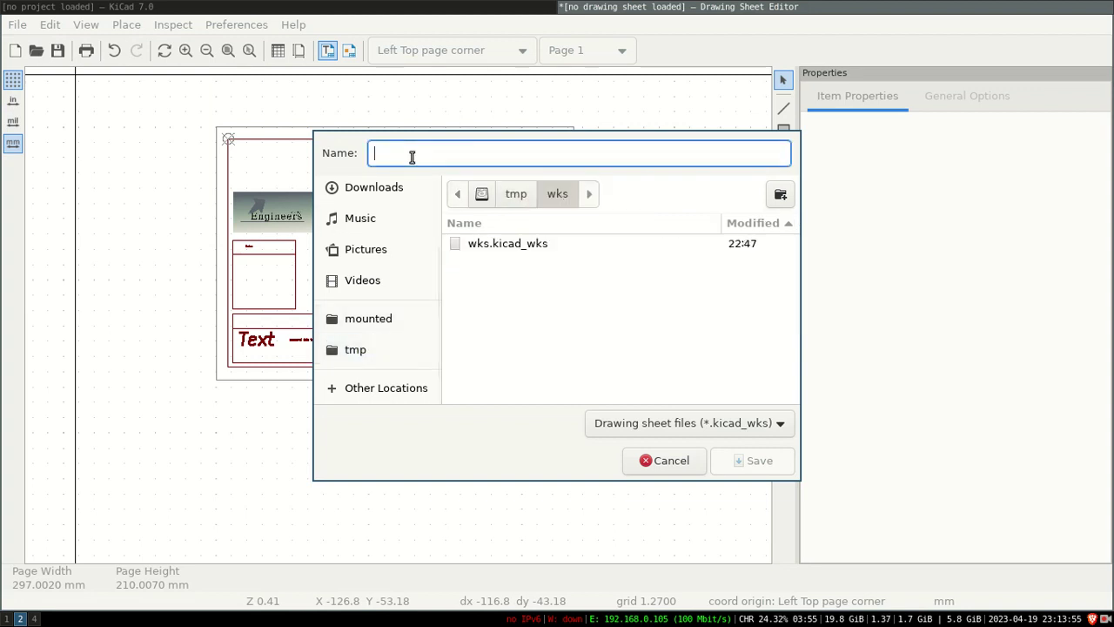
pyautogui.write('wks2')
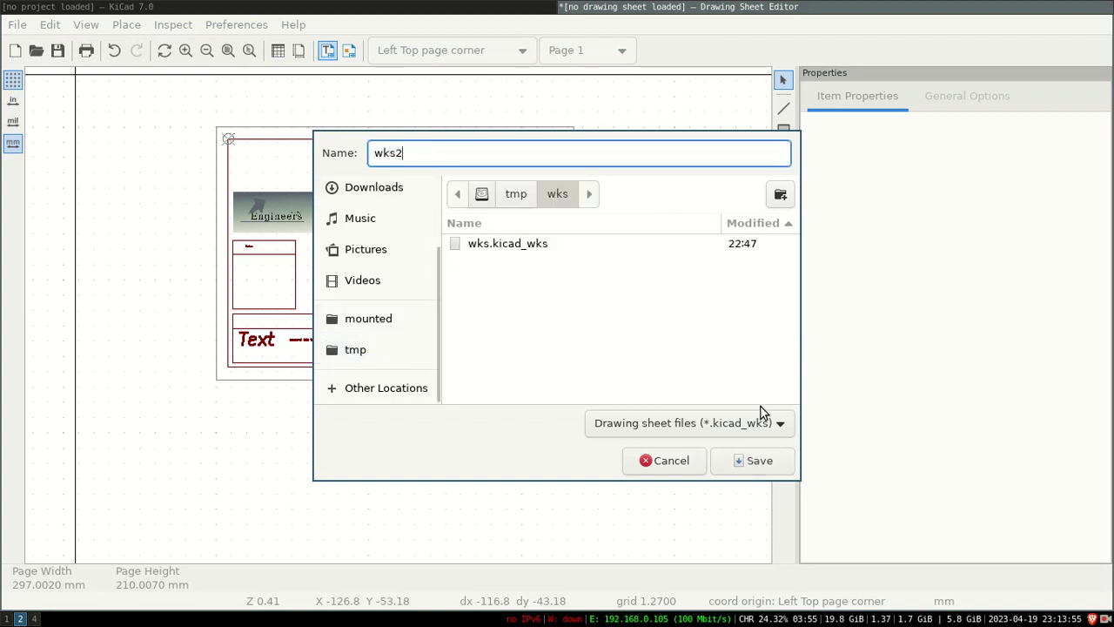
pyautogui.click(756, 460)
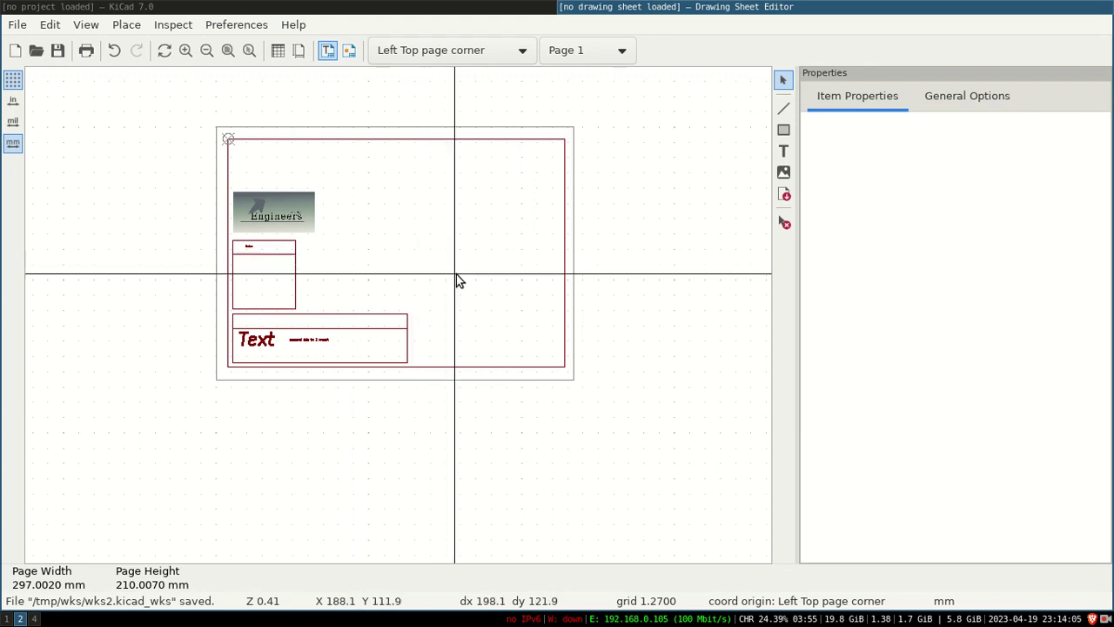
pyautogui.click(17, 26)
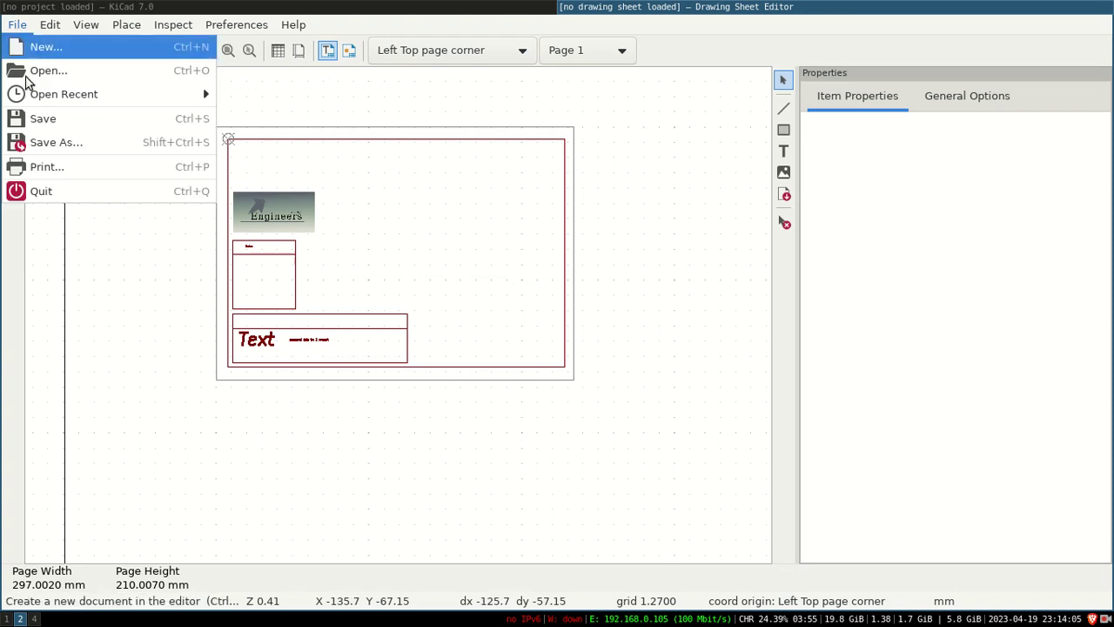
# Close the Drawing Sheet Editor and start a new project in the tmp/kicad folder.
pyautogui.click(45, 195)
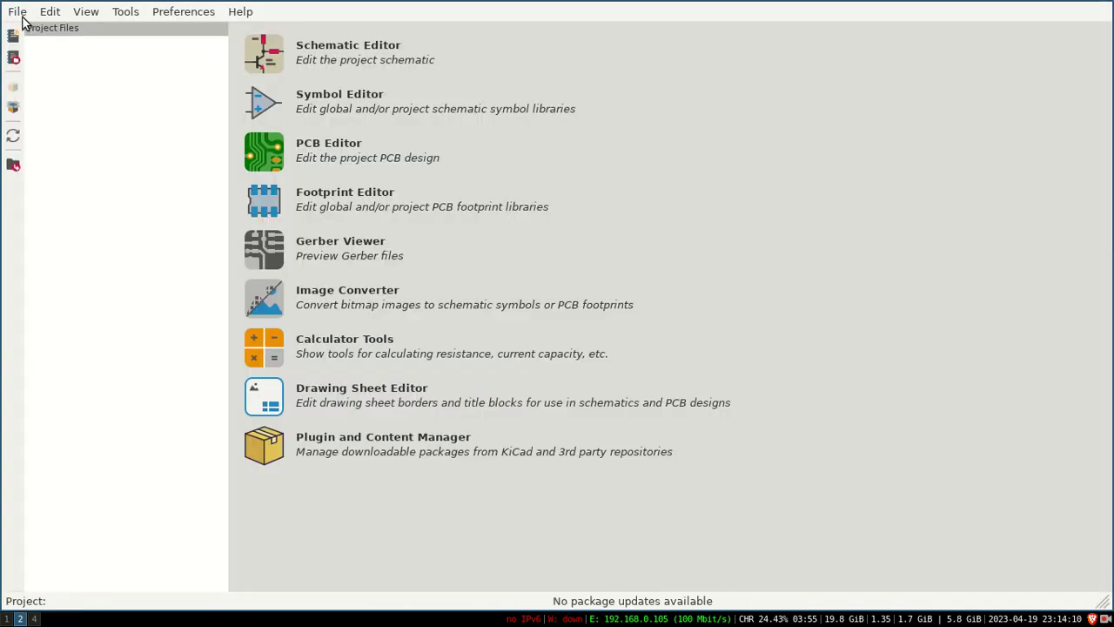
pyautogui.click(19, 13)
pyautogui.click(51, 35)
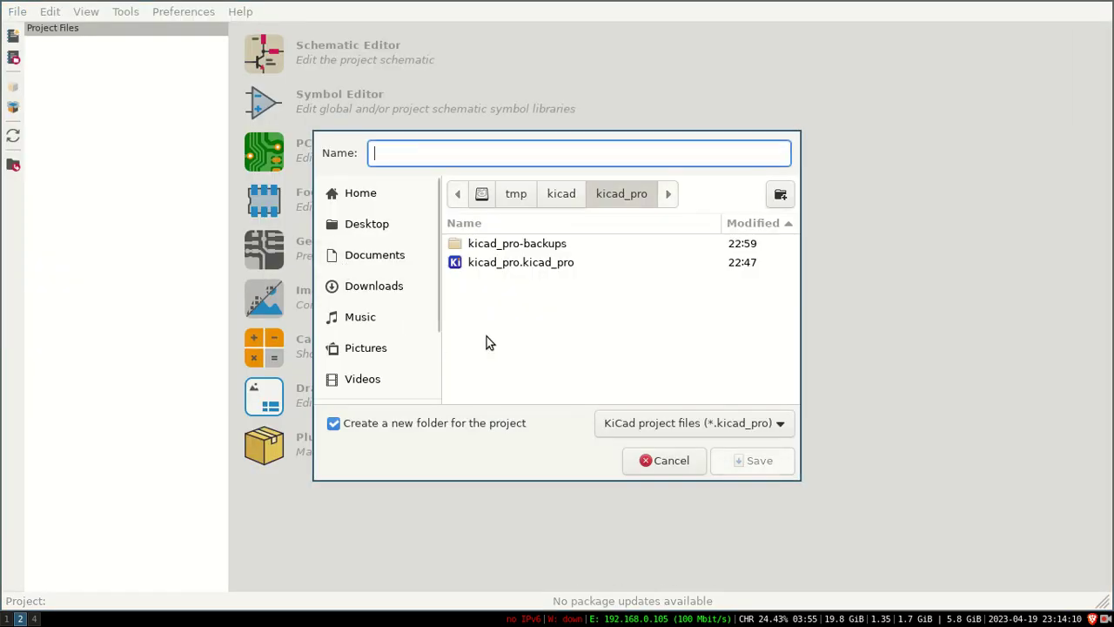
pyautogui.scroll(-3, 386, 331)
pyautogui.click(564, 191)
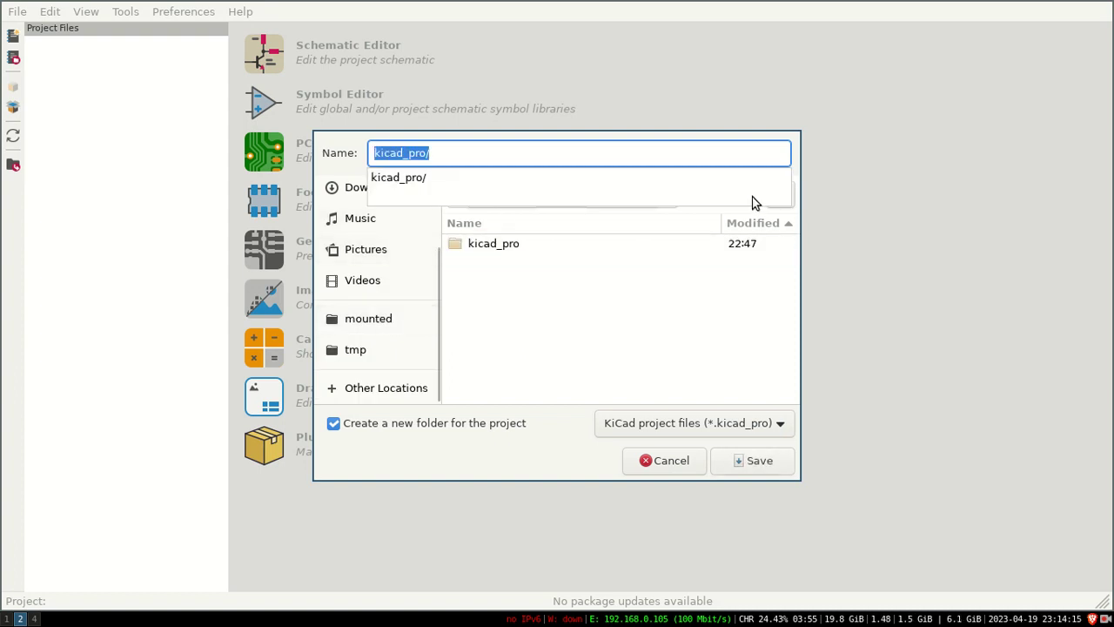
# Save the project as newpro in a new newPro folder and open its schematic.
pyautogui.click(780, 195)
pyautogui.write('newPro')
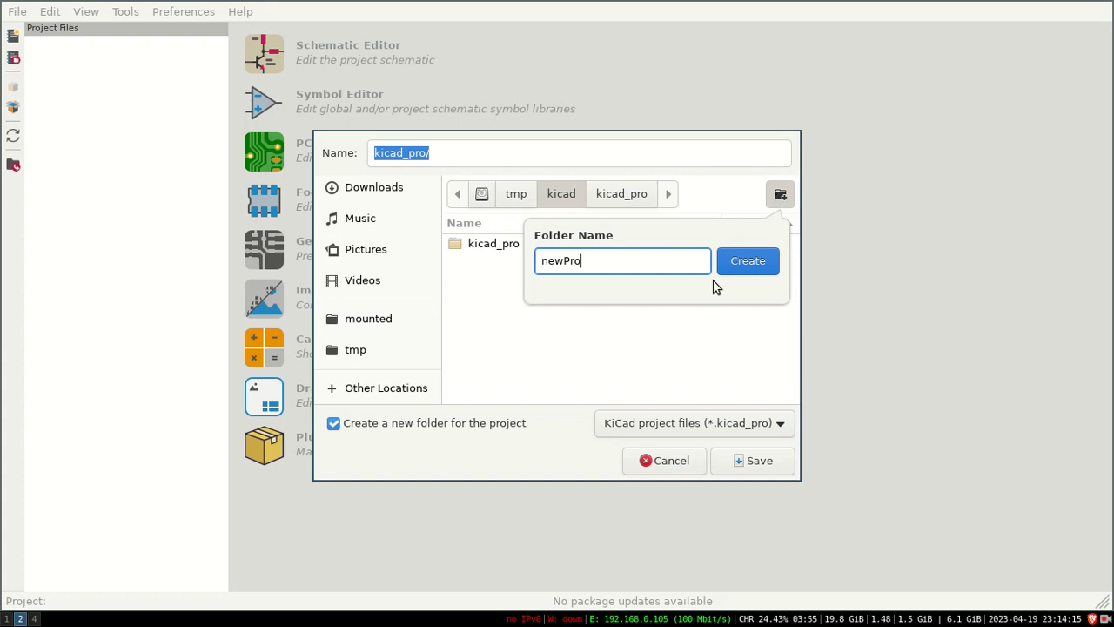
pyautogui.click(749, 261)
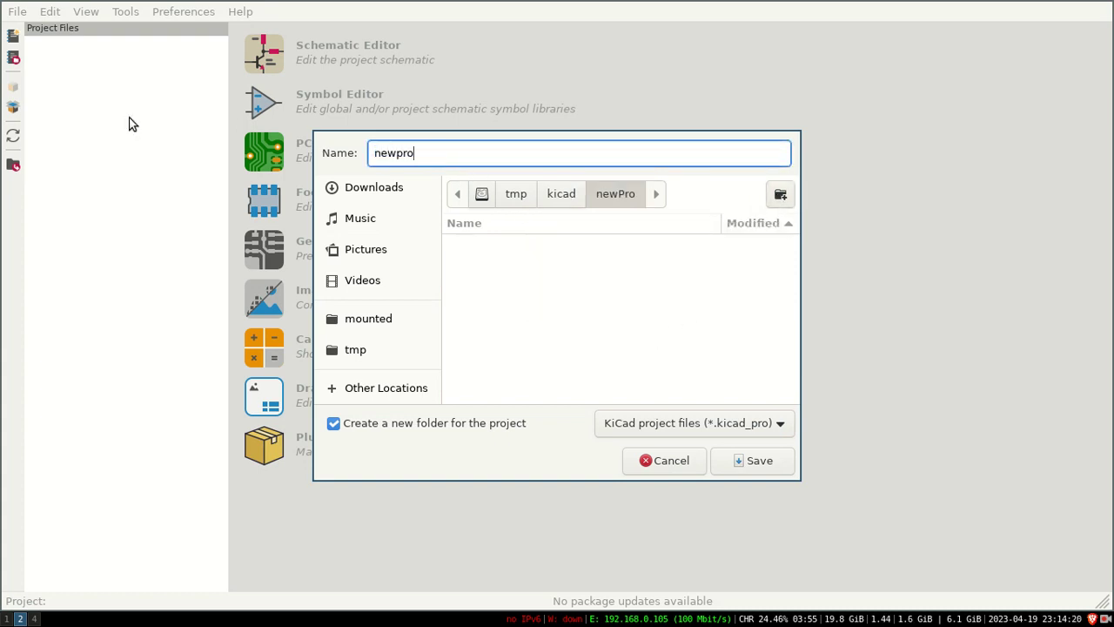
pyautogui.click(757, 461)
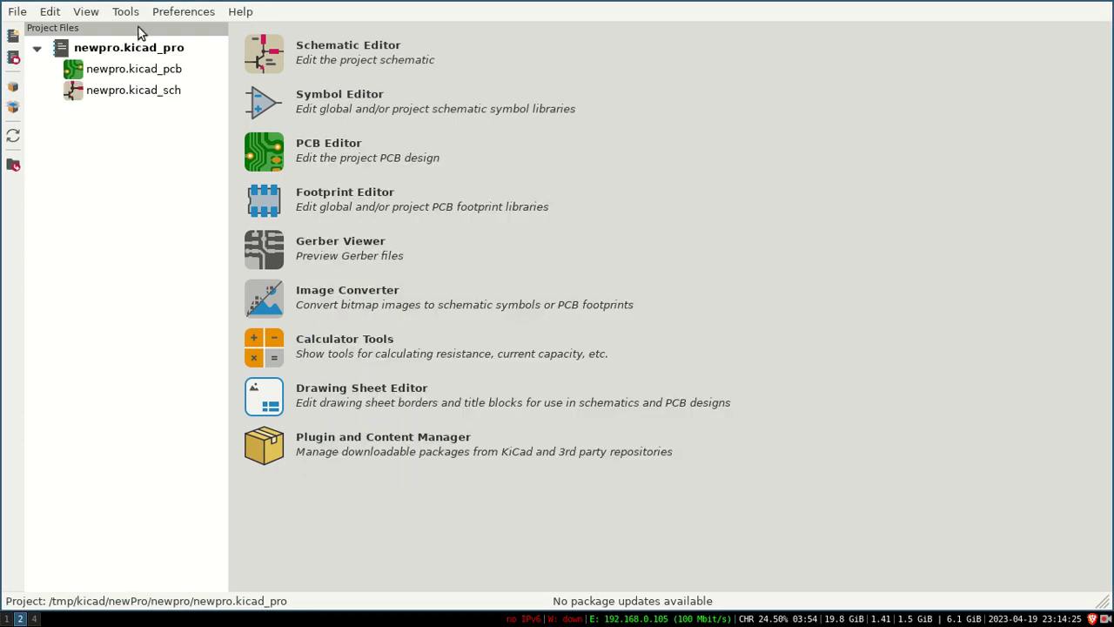
pyautogui.doubleClick(117, 92)
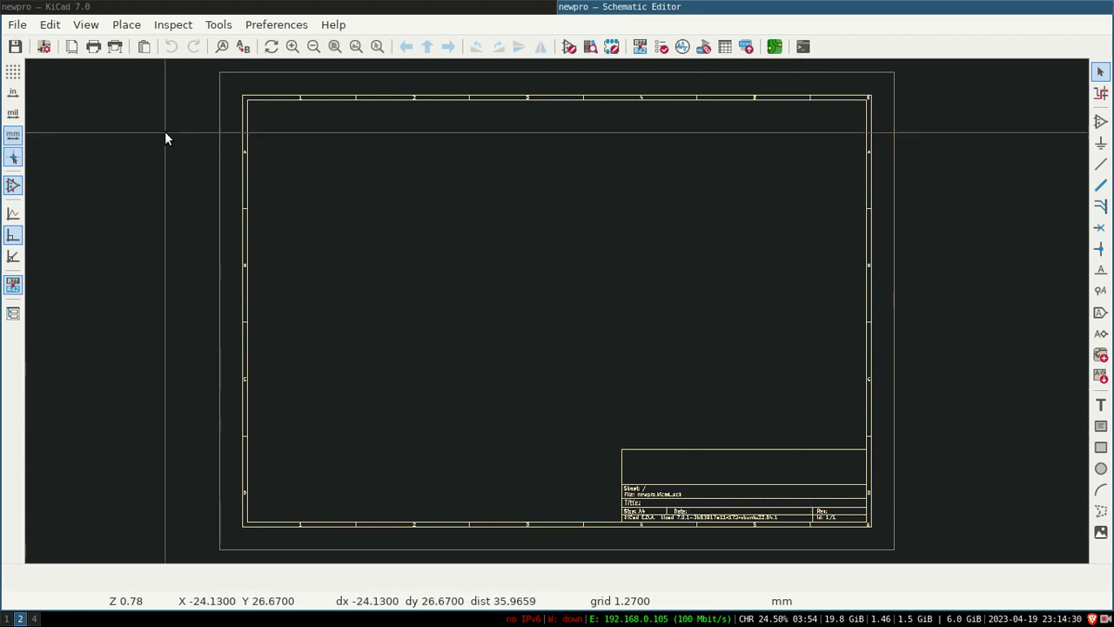
# Load /tmp/wks/wks2.kicad_wks as the schematic's drawing sheet in Page Settings.
pyautogui.click(17, 24)
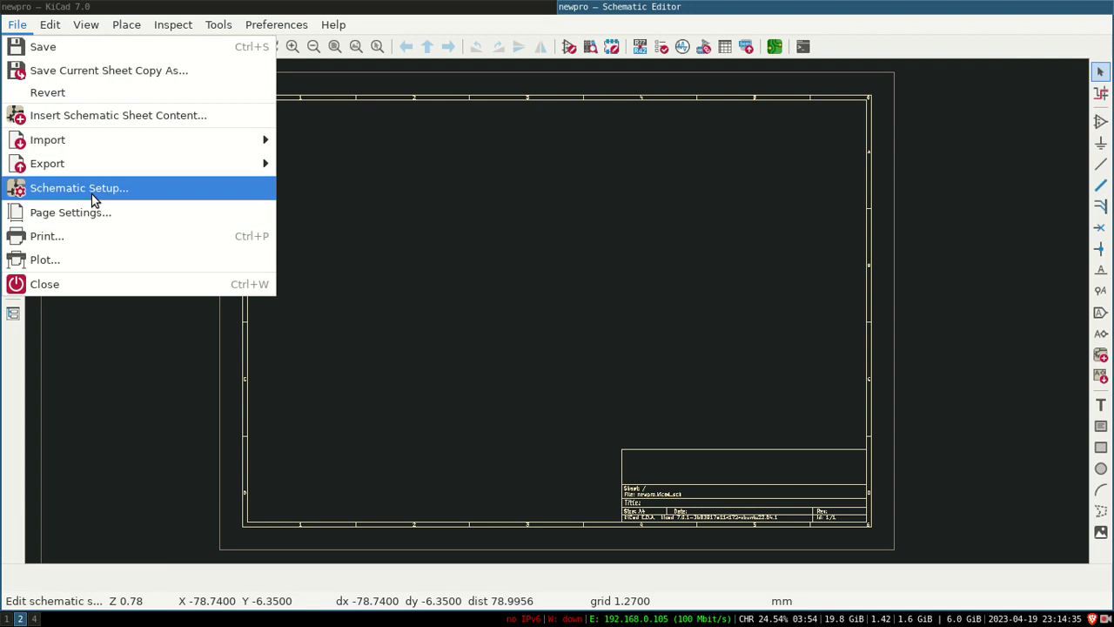
pyautogui.click(90, 218)
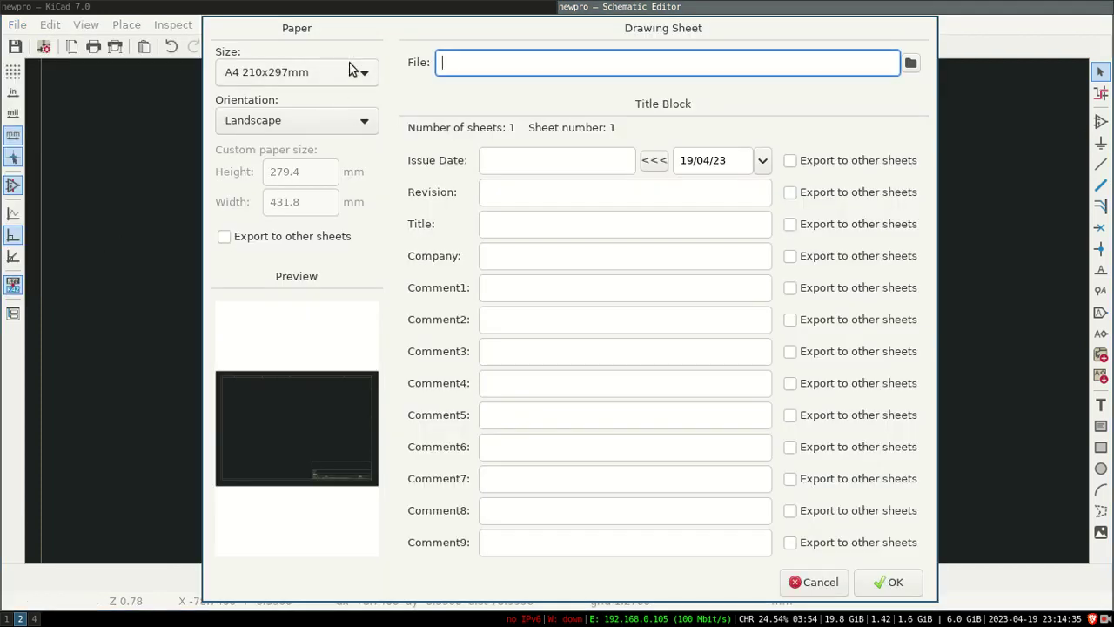
pyautogui.click(911, 63)
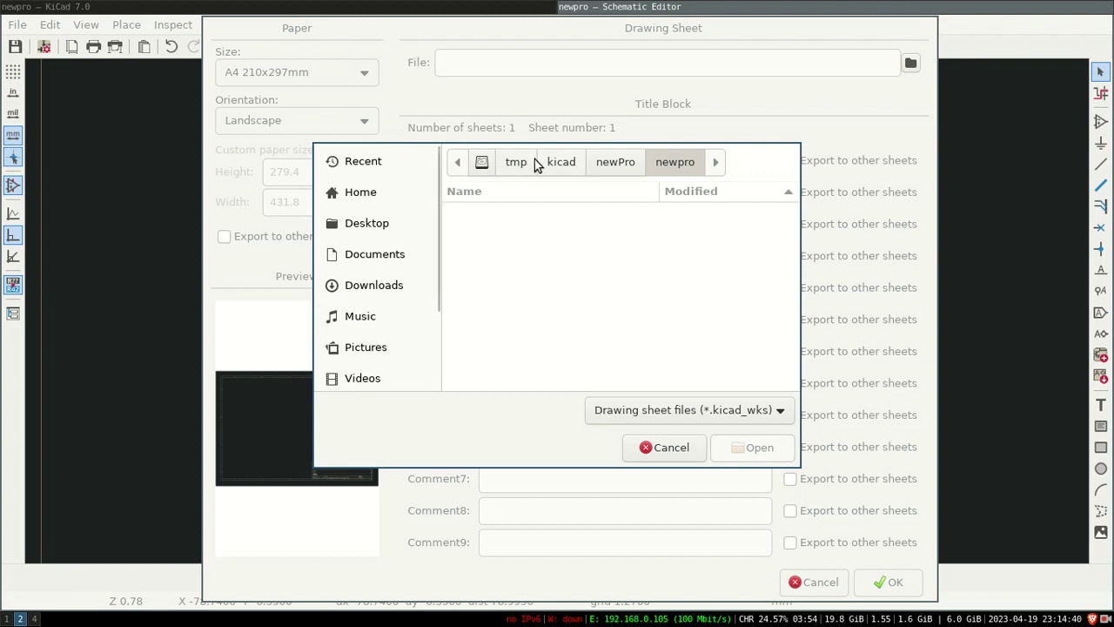
pyautogui.click(518, 162)
pyautogui.doubleClick(490, 230)
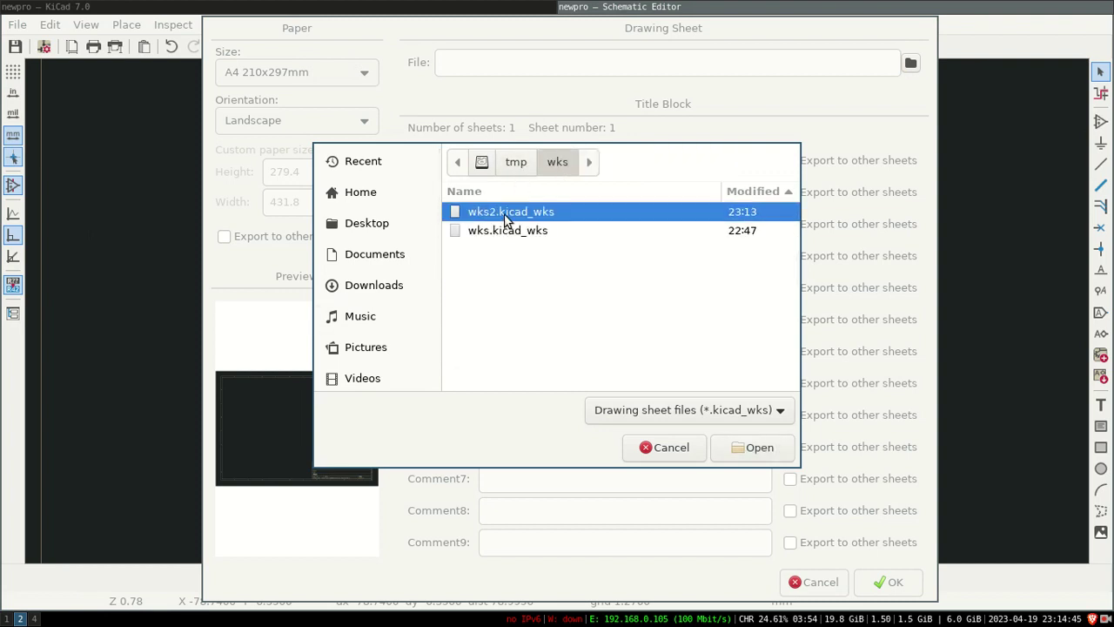
pyautogui.click(774, 447)
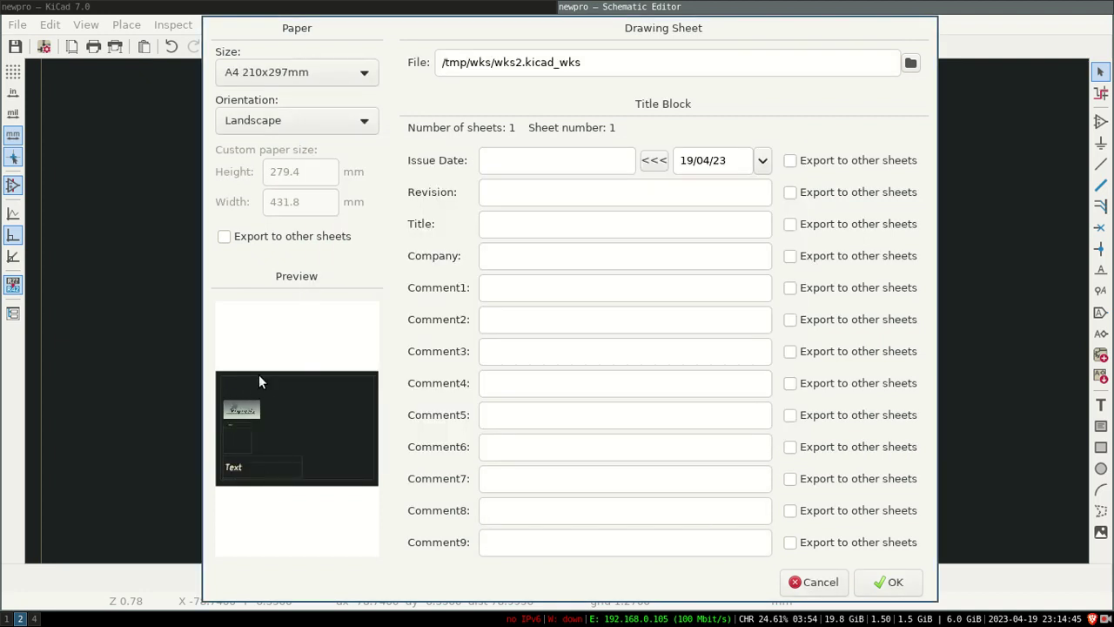
# Set Comment2 to 'this is final preview / file' and issue date 2023-04-19, then apply.
pyautogui.click(519, 327)
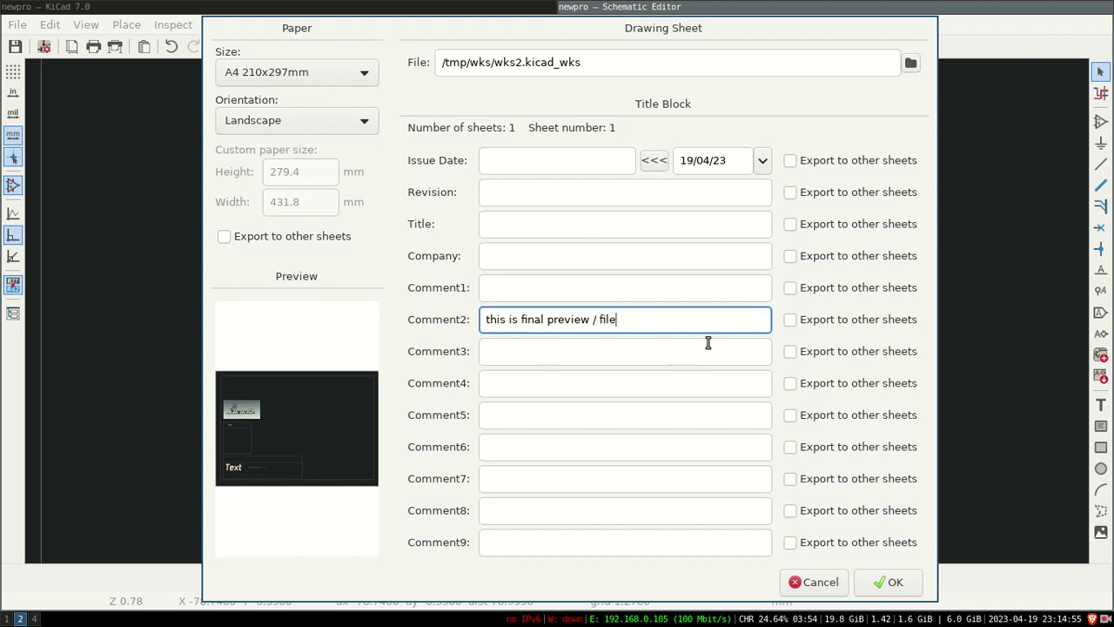
pyautogui.click(654, 161)
pyautogui.click(539, 193)
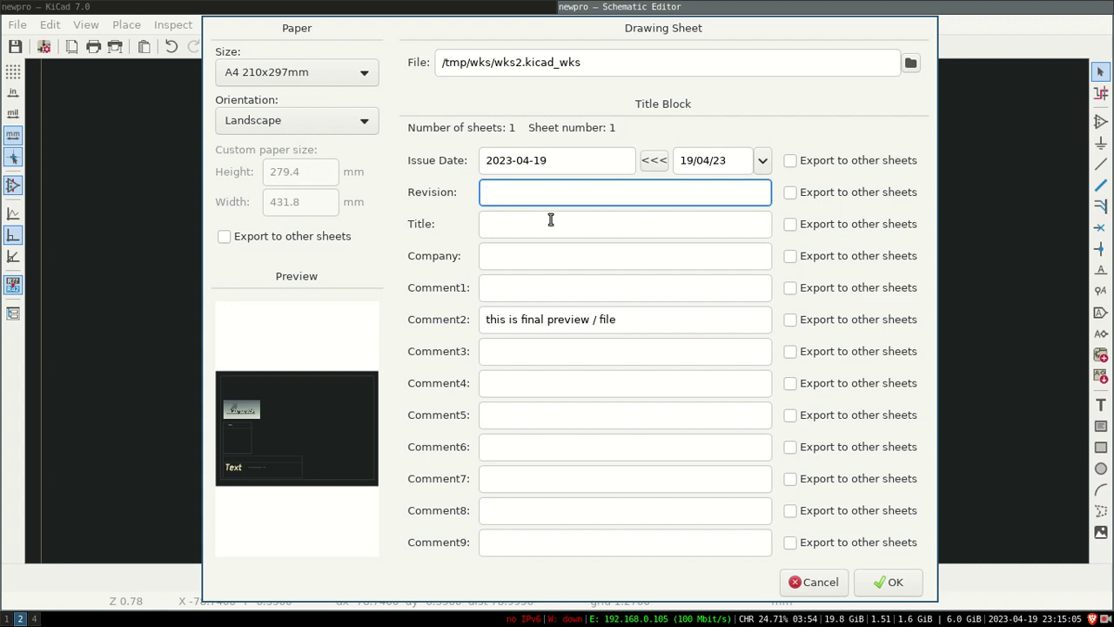
pyautogui.click(886, 583)
# Zoom around the schematic's title block, then select newpro.kicad_pcb in the project manager.
pyautogui.scroll(6, 420, 487)
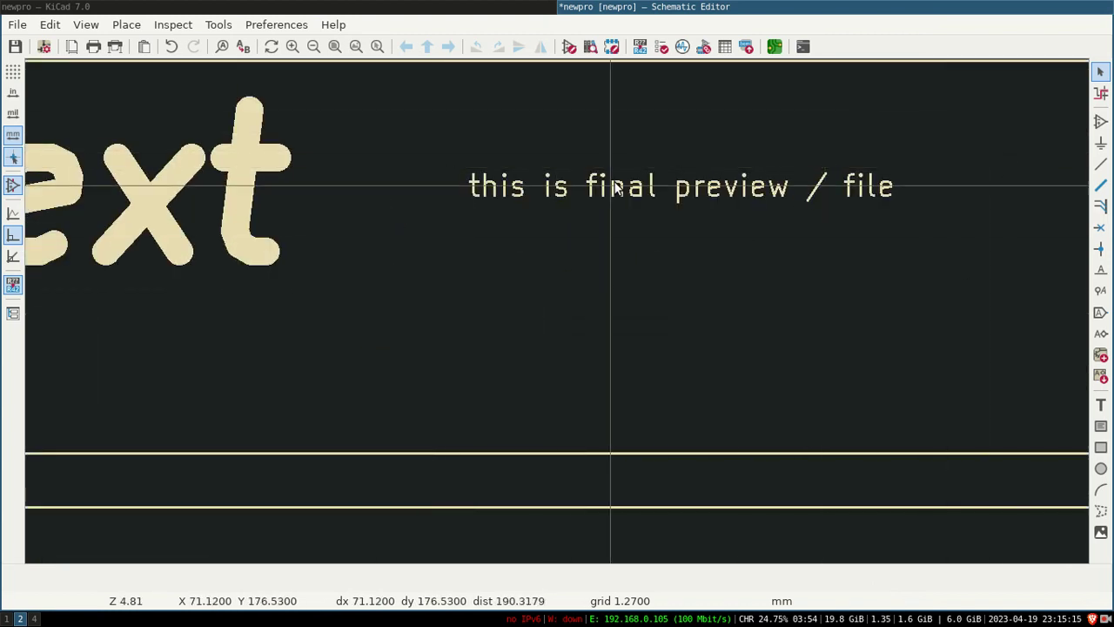
pyautogui.scroll(-4, 615, 186)
pyautogui.scroll(-4, 557, 311)
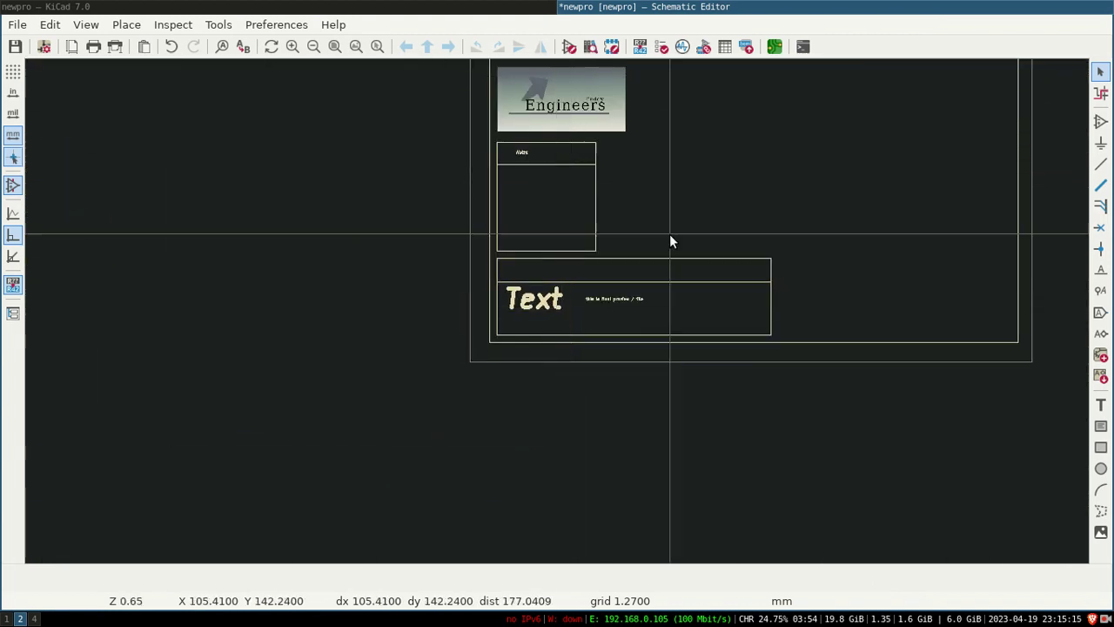
pyautogui.scroll(-4, 631, 309)
pyautogui.scroll(3, 592, 314)
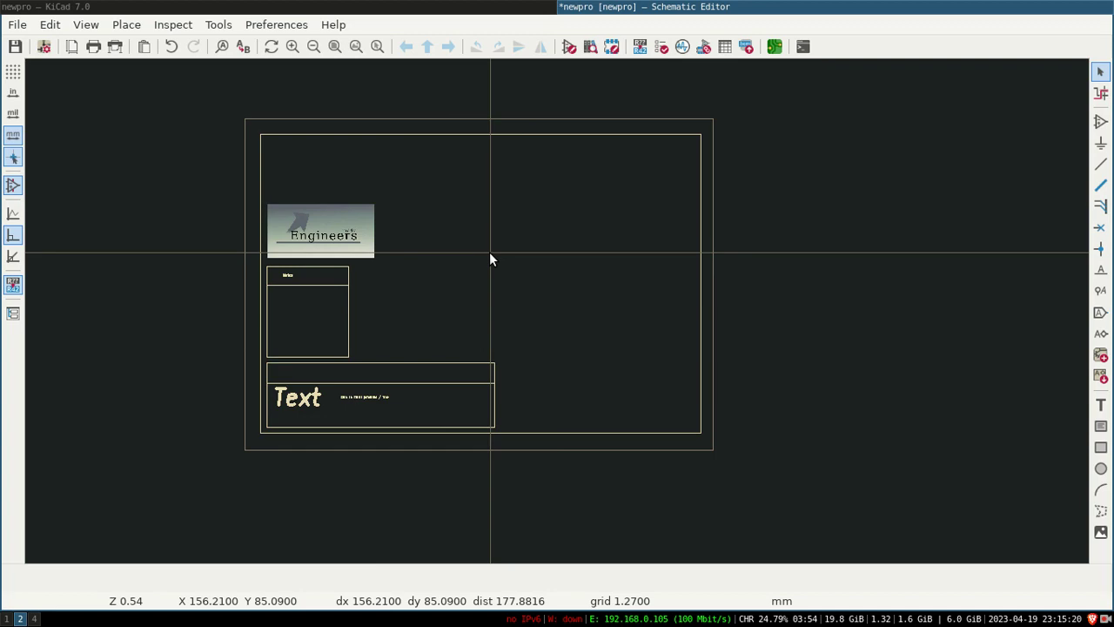
pyautogui.click(498, 7)
pyautogui.click(146, 85)
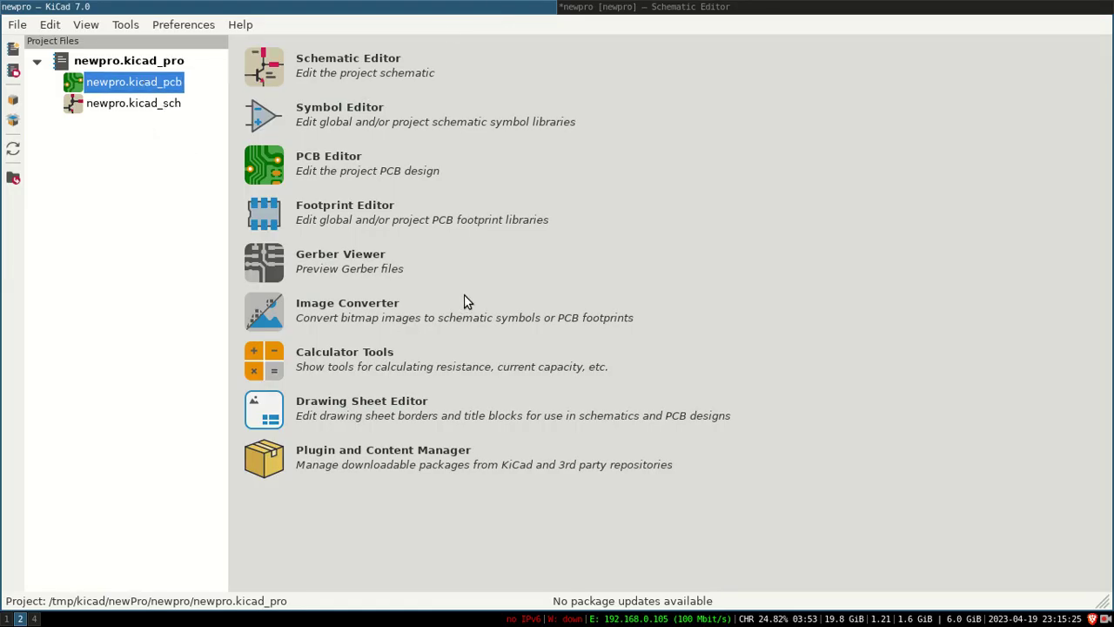
# Open the newpro board and load /tmp/wks/wks2.kicad_wks in its Page Settings.
pyautogui.hotkey('ctrl', 'p')
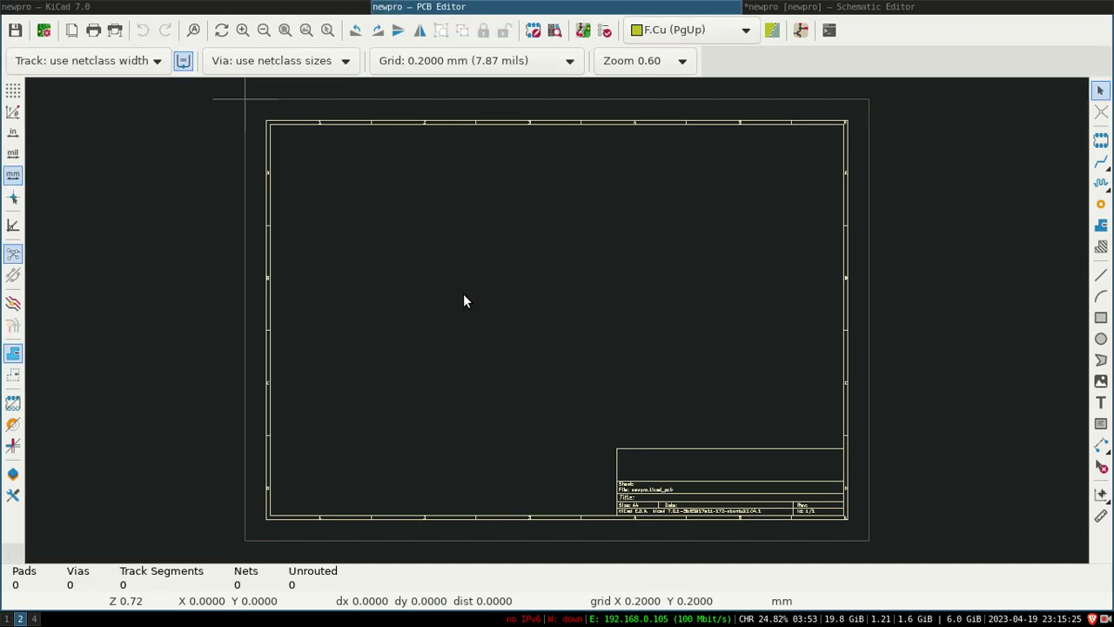
pyautogui.click(18, 24)
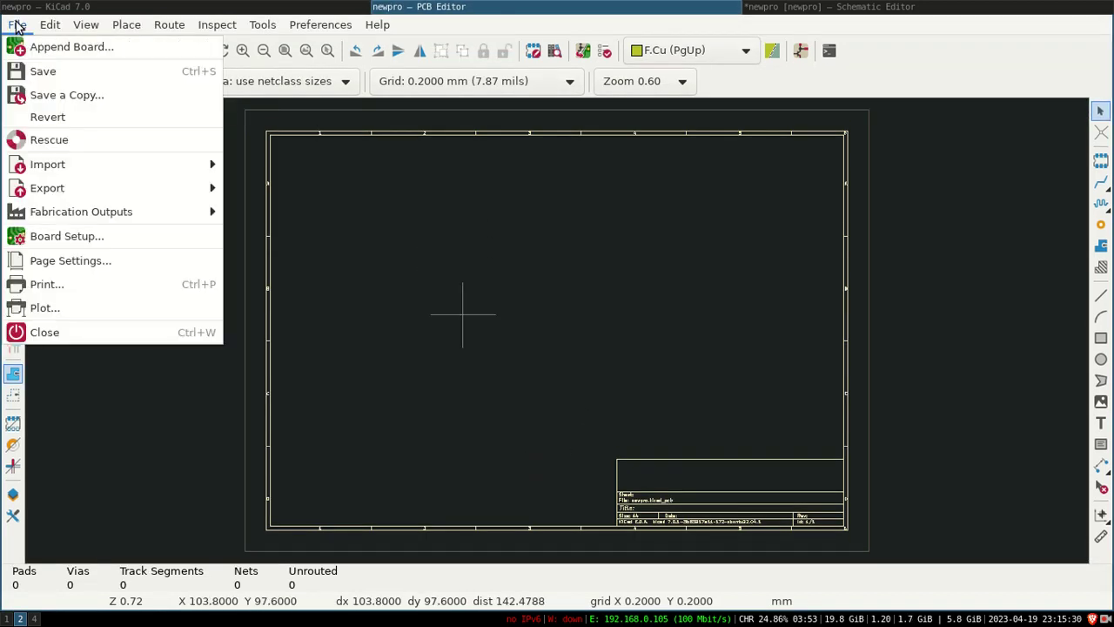
pyautogui.click(78, 264)
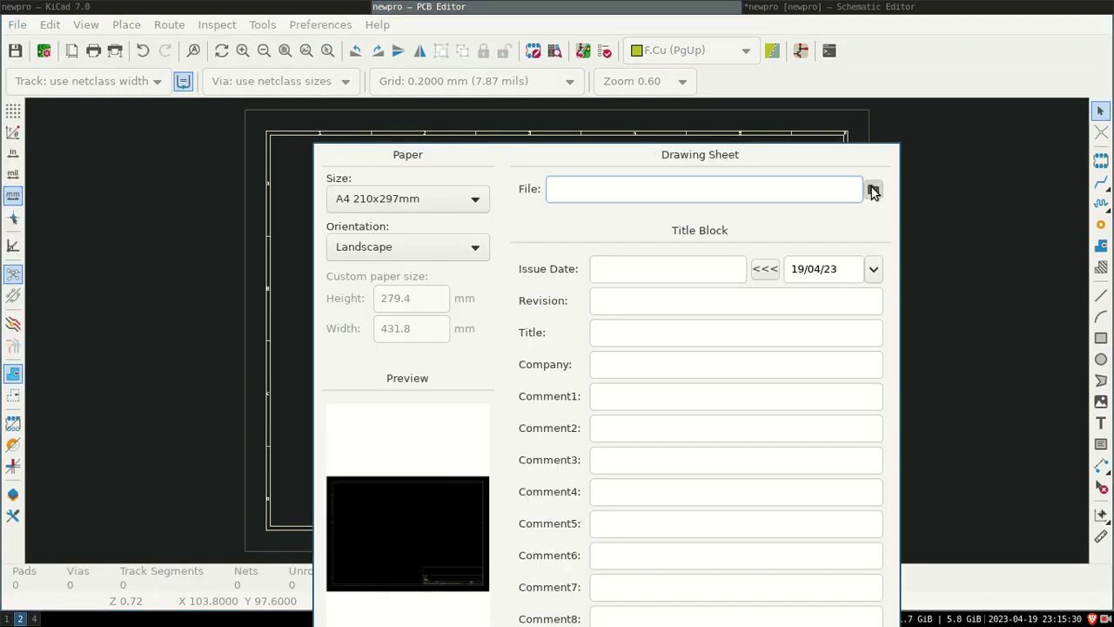
pyautogui.click(873, 191)
pyautogui.click(517, 163)
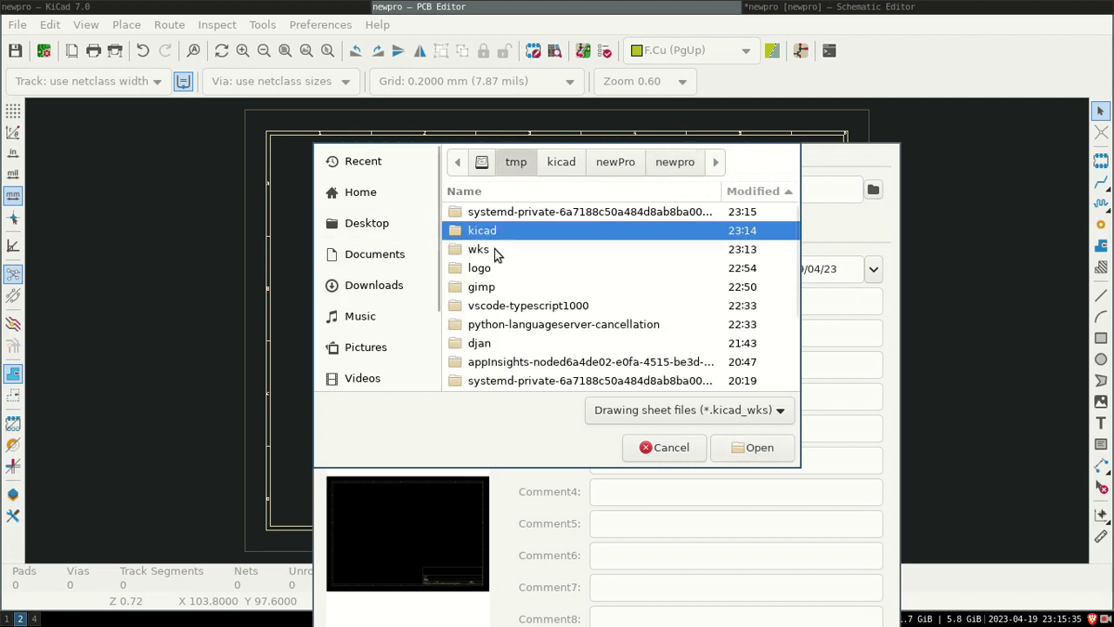
pyautogui.doubleClick(493, 250)
pyautogui.doubleClick(488, 213)
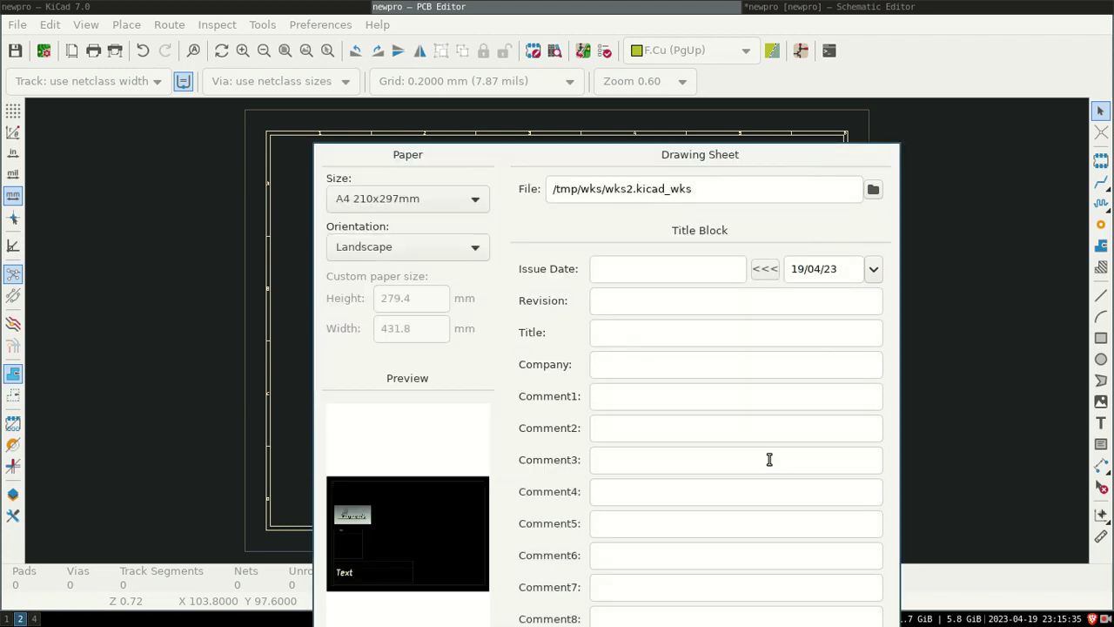
# Set the board's Comment2 to 'this is pcb file' and apply the page settings.
pyautogui.click(632, 436)
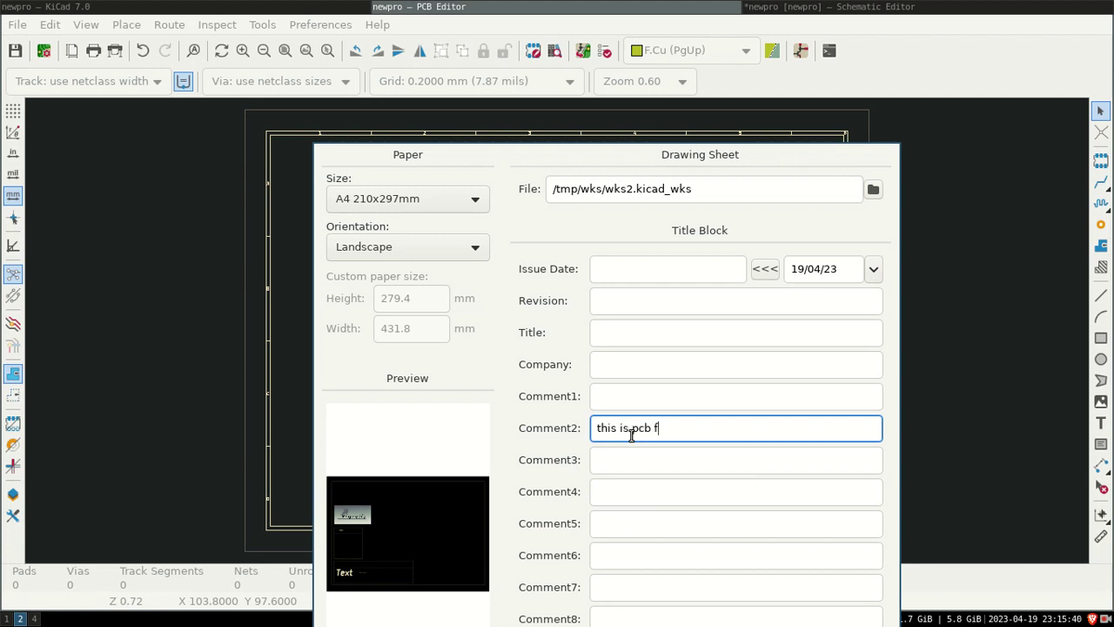
pyautogui.write('this is pcb file')
pyautogui.keyDown('super'); pyautogui.moveTo(497, 423); pyautogui.dragTo(362, 250); pyautogui.keyUp('super')
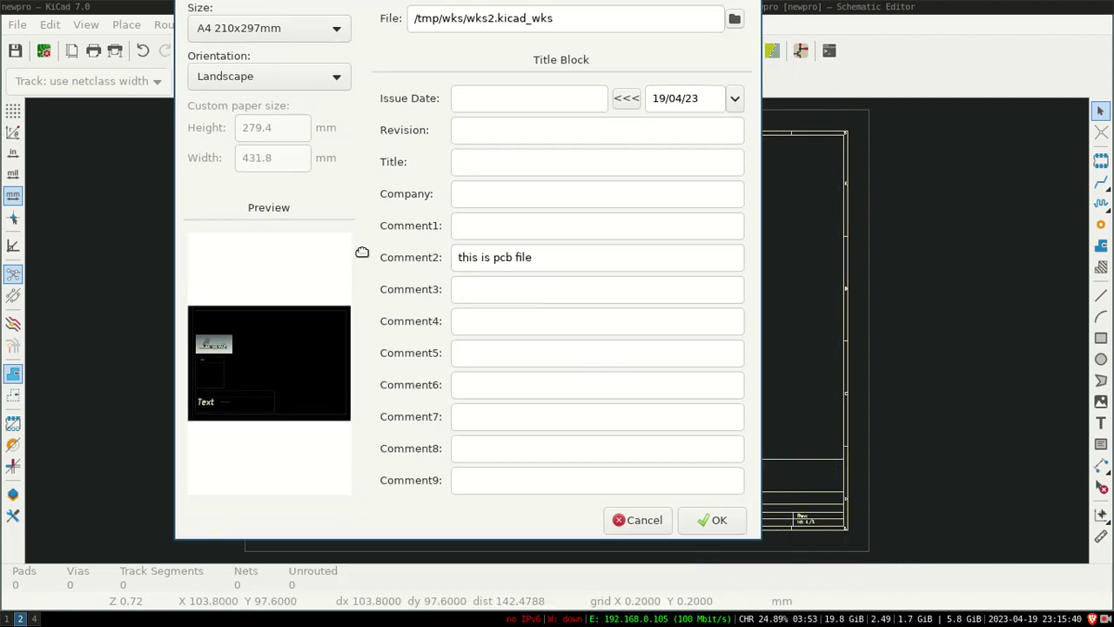
pyautogui.click(711, 519)
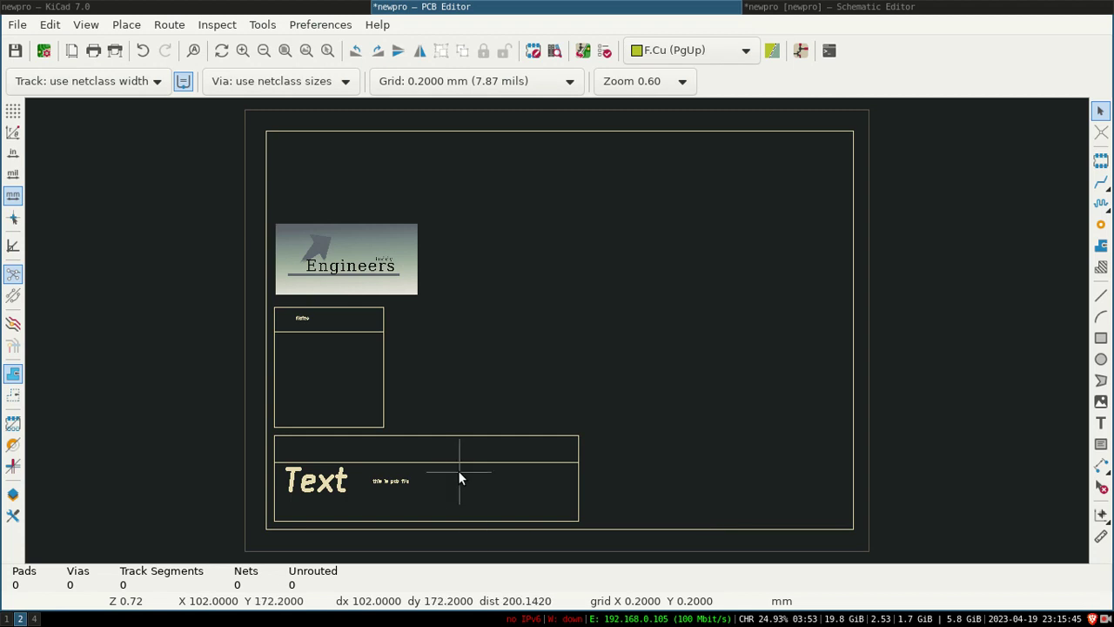
# Zoom the board sheet and switch between the PCB and Schematic Editor windows.
pyautogui.scroll(2, 458, 478)
pyautogui.scroll(-2, 623, 237)
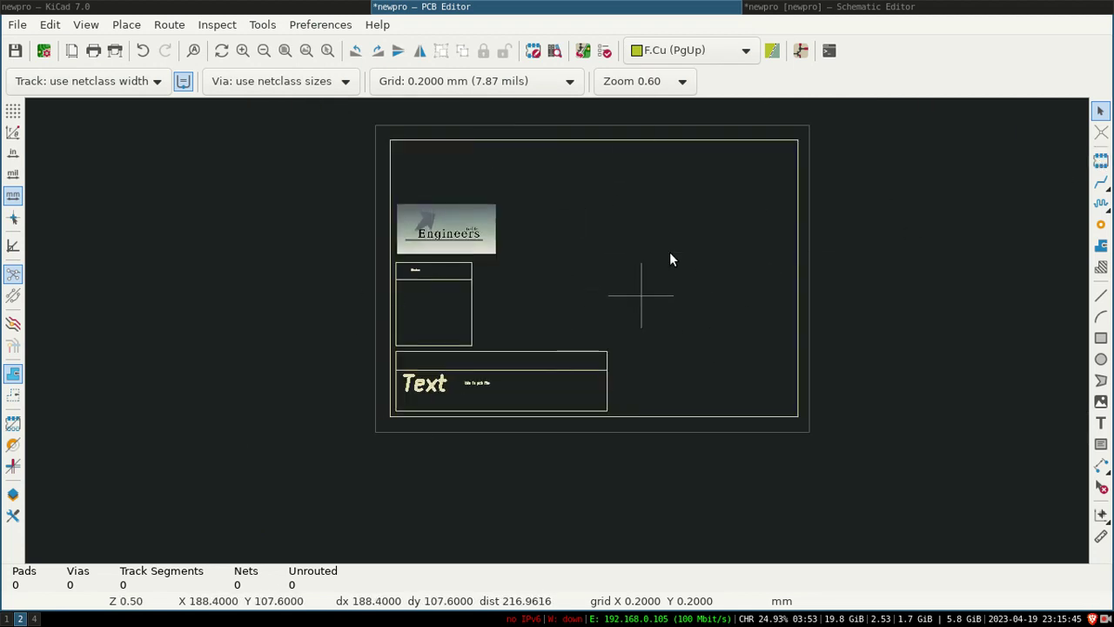
pyautogui.click(801, 7)
pyautogui.click(536, 7)
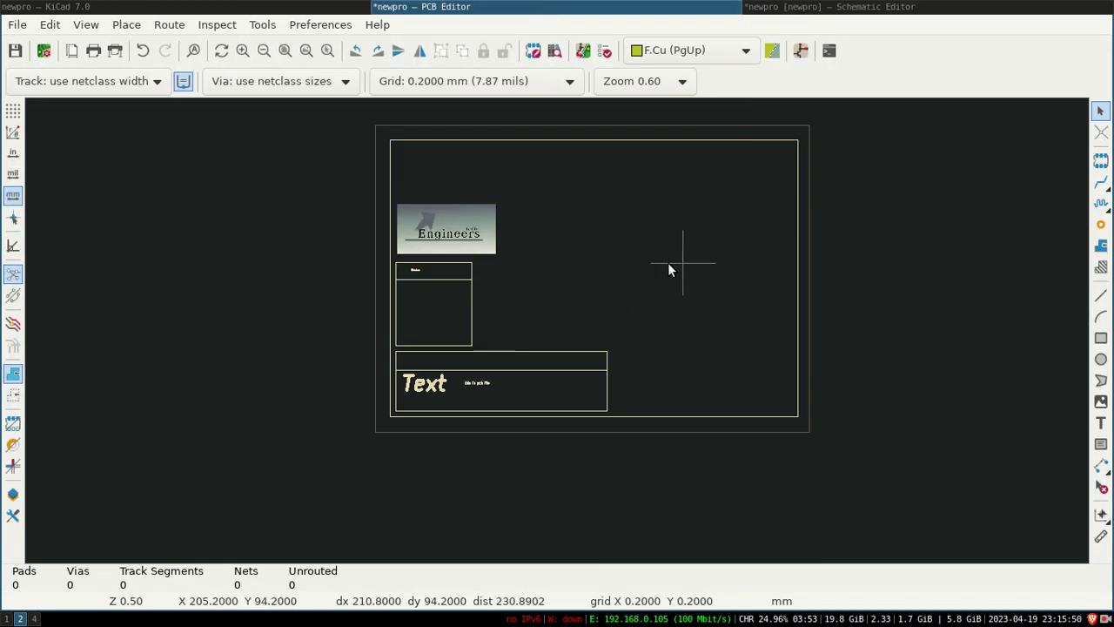
pyautogui.click(787, 8)
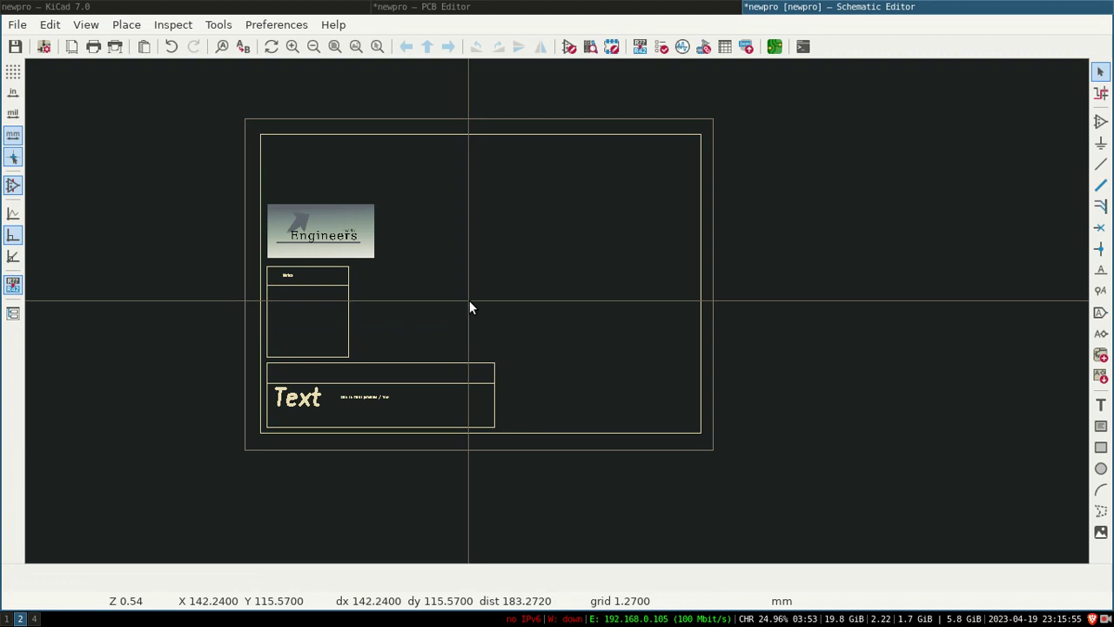
# Compare the schematic and PCB drawing sheets, then switch to the browser's KiCad docs.
pyautogui.click(503, 8)
pyautogui.click(827, 7)
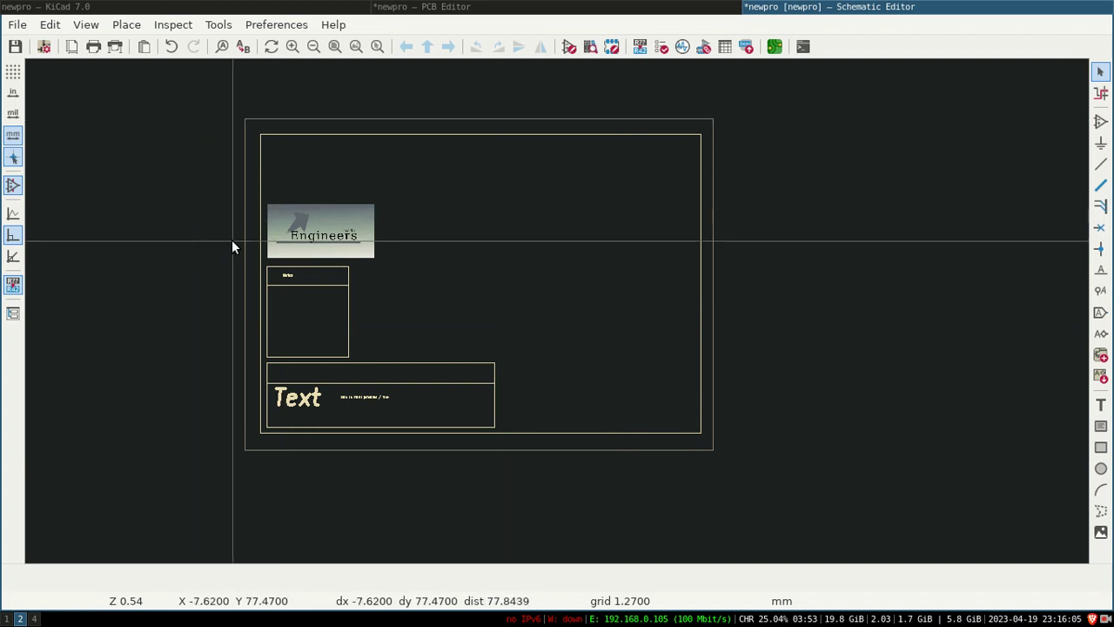
pyautogui.press('super+1')
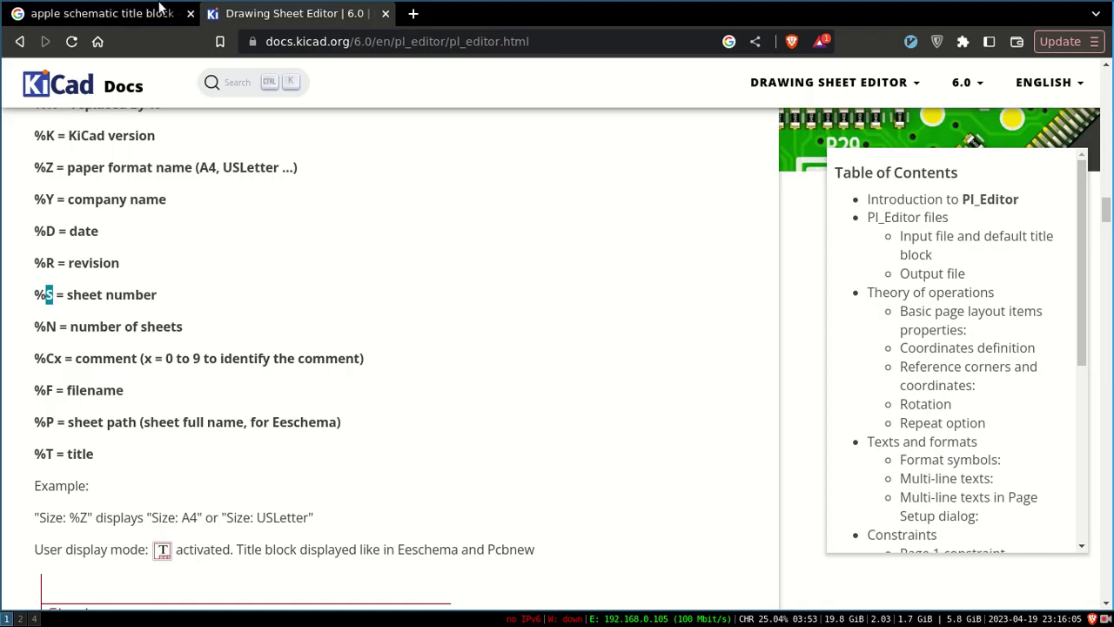
# Preview the Fusion 360, Mechanicalland, SolidWorks Web Help, Halverson CTS and Rail Adapter title blocks.
pyautogui.click(134, 16)
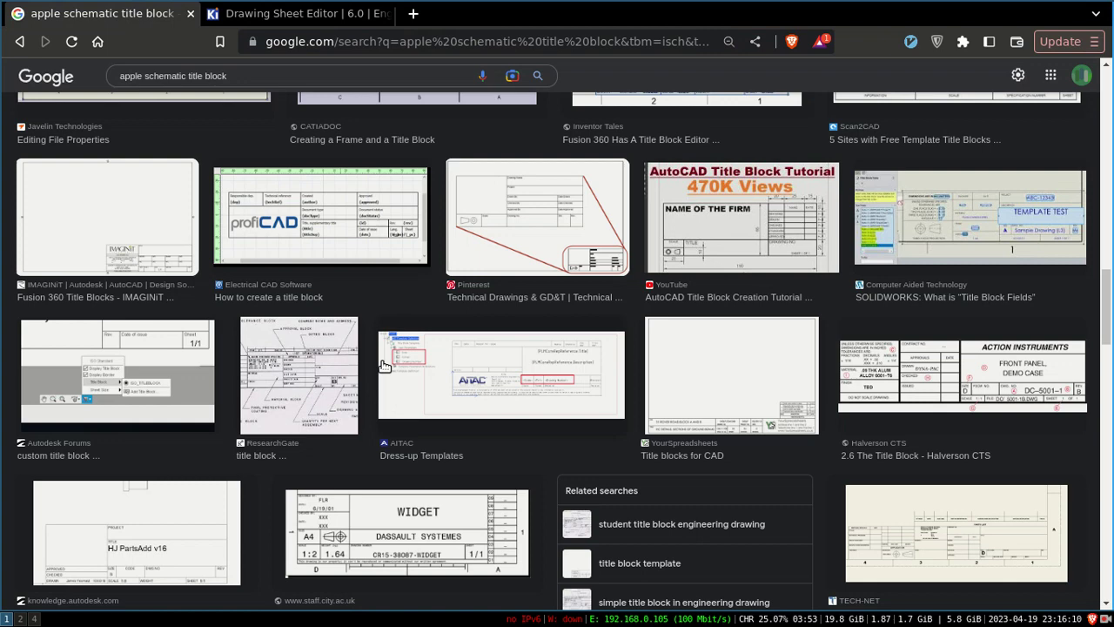
pyautogui.scroll(-3, 384, 366)
pyautogui.scroll(10, 384, 366)
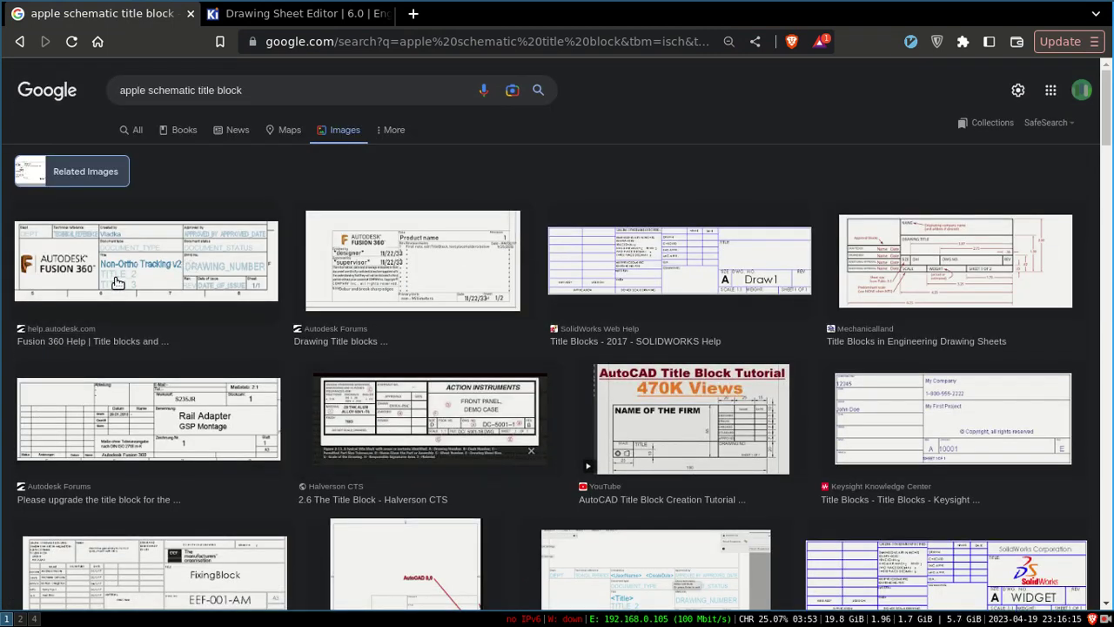
pyautogui.click(144, 285)
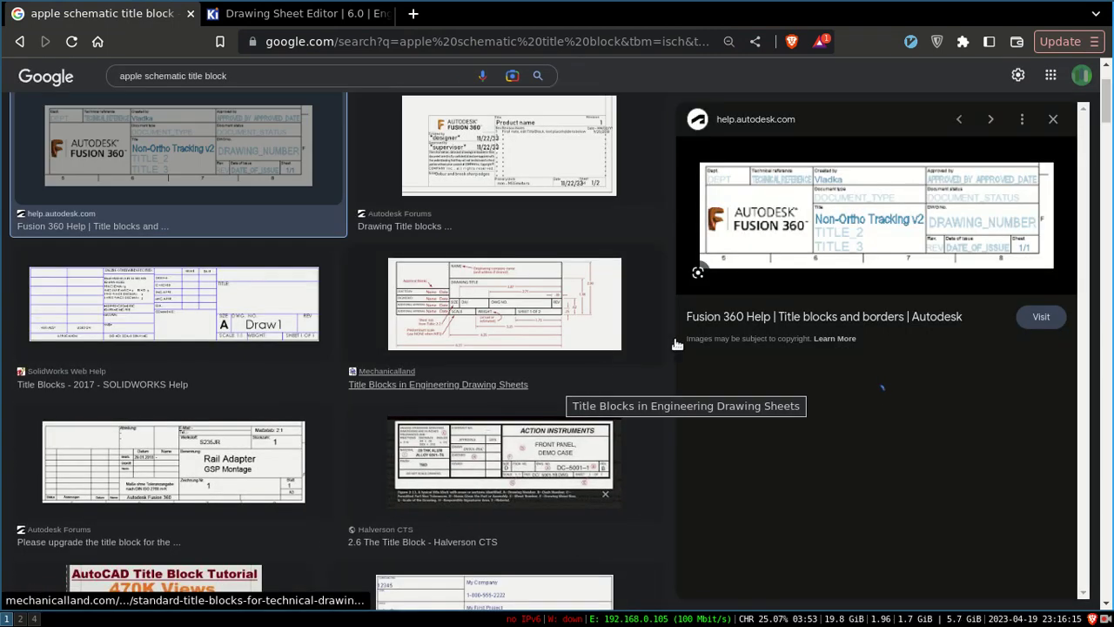
pyautogui.click(497, 317)
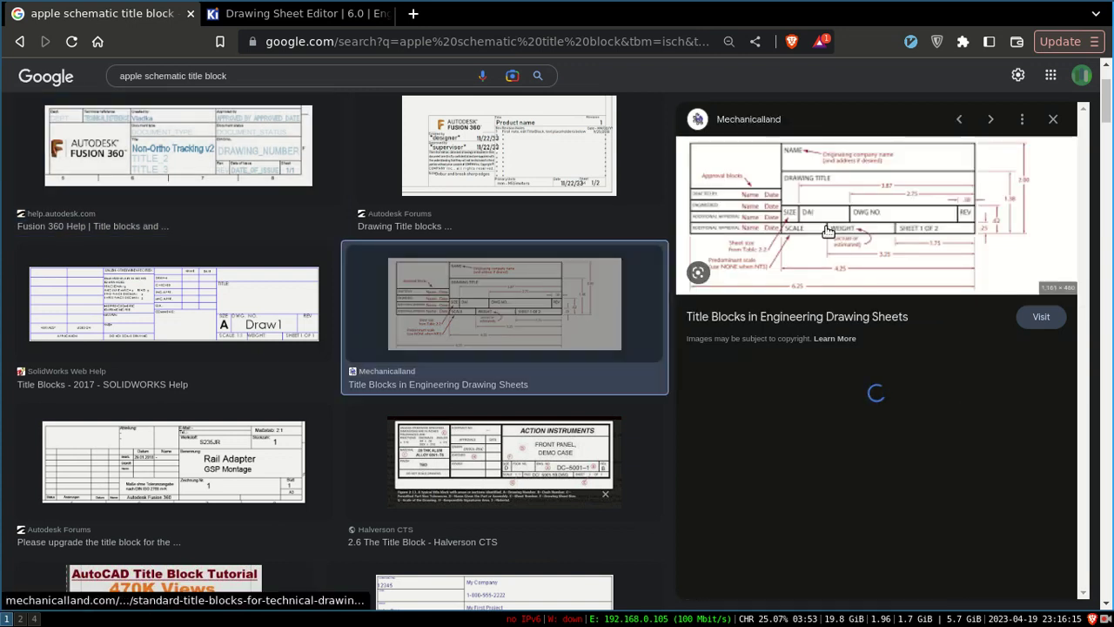
pyautogui.click(224, 306)
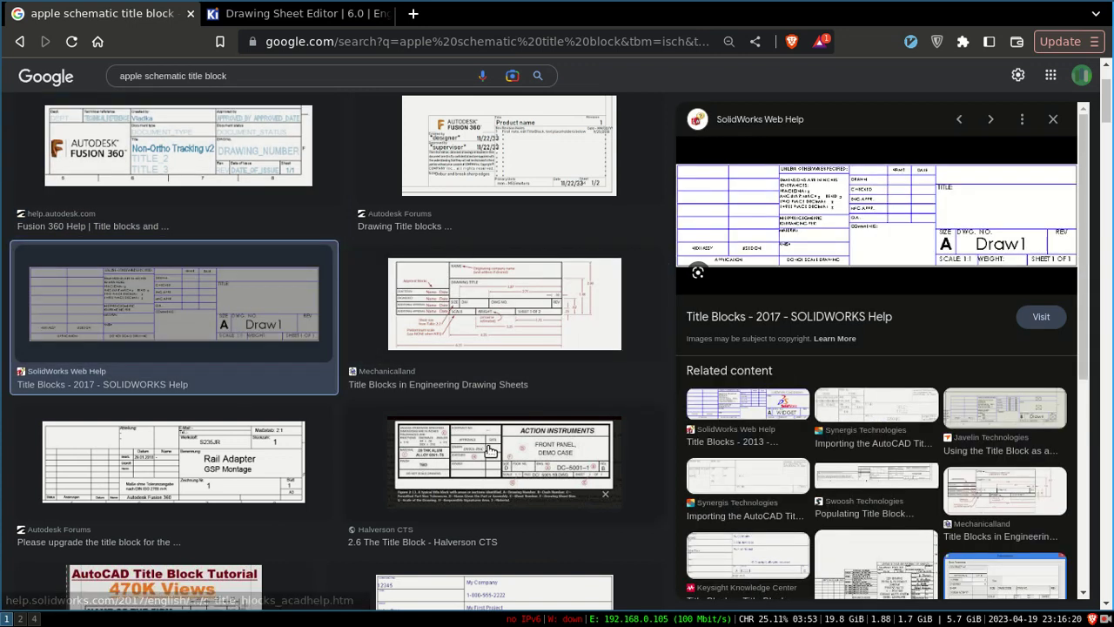
pyautogui.click(529, 434)
pyautogui.click(211, 470)
# Preview the FixingBlock, SolidWorks WIDGET, Werk24, AITAC and Fusion 360 Help examples, then return to KiCad.
pyautogui.scroll(-6, 500, 399)
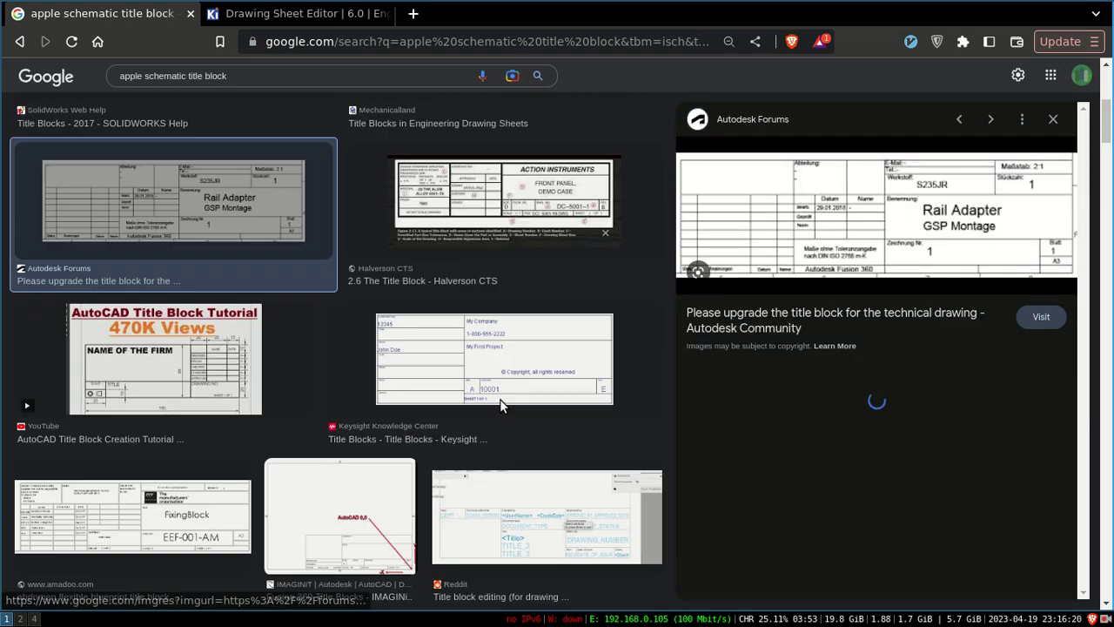
pyautogui.click(205, 209)
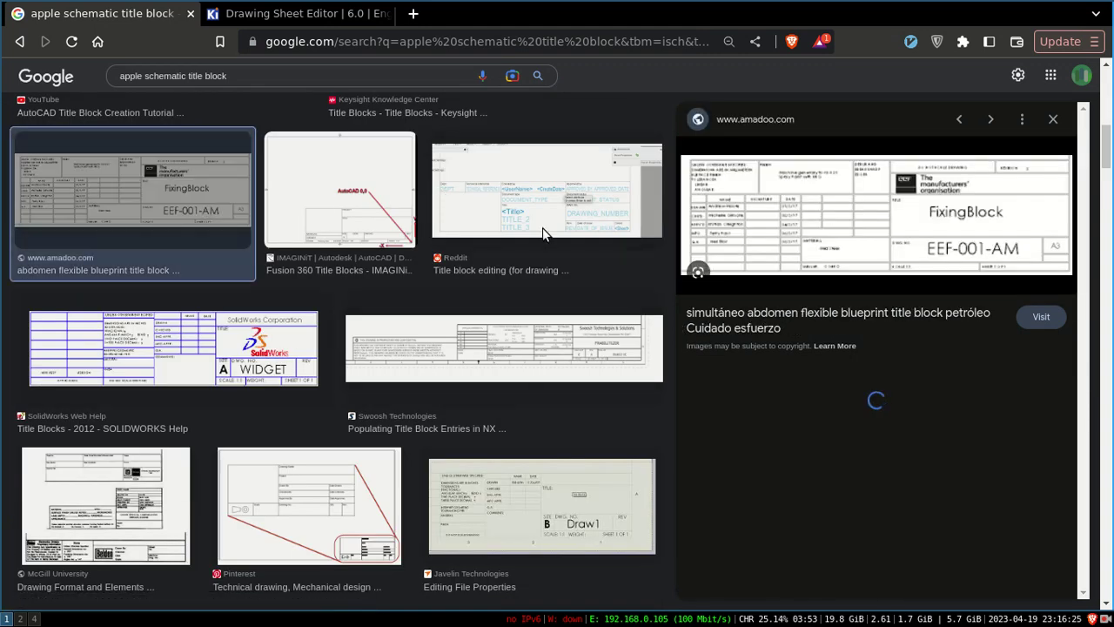
pyautogui.click(241, 346)
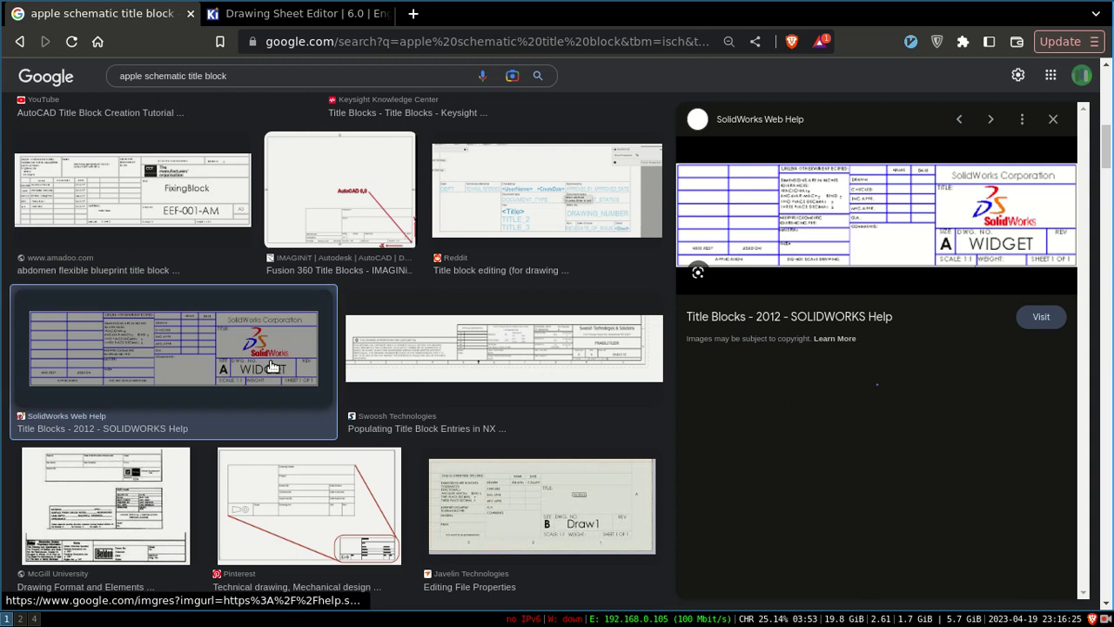
pyautogui.scroll(-5, 405, 423)
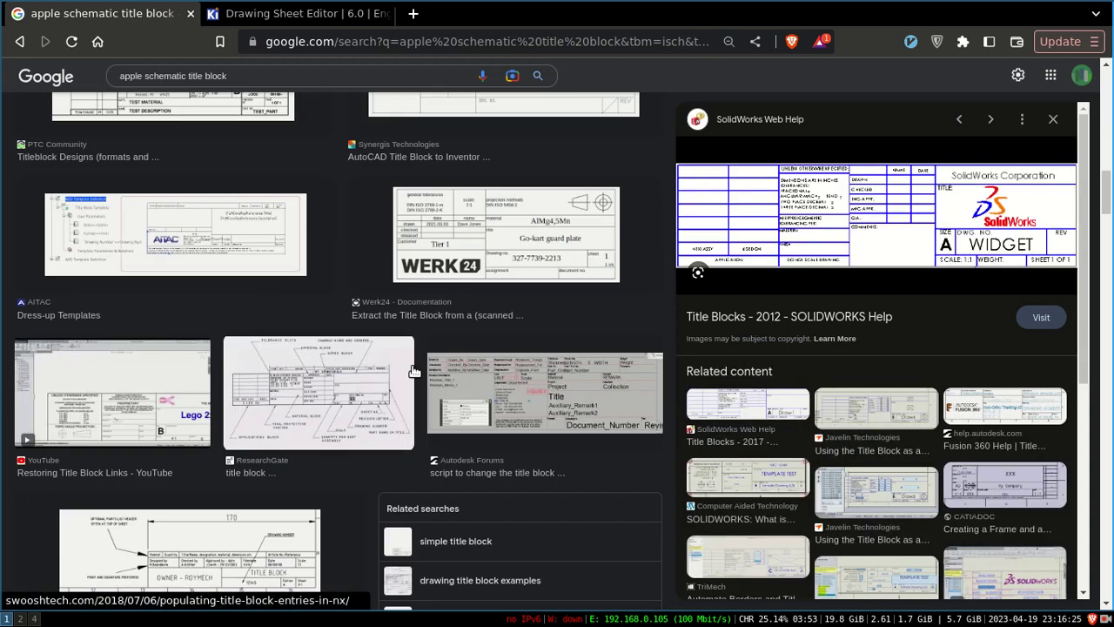
pyautogui.click(461, 259)
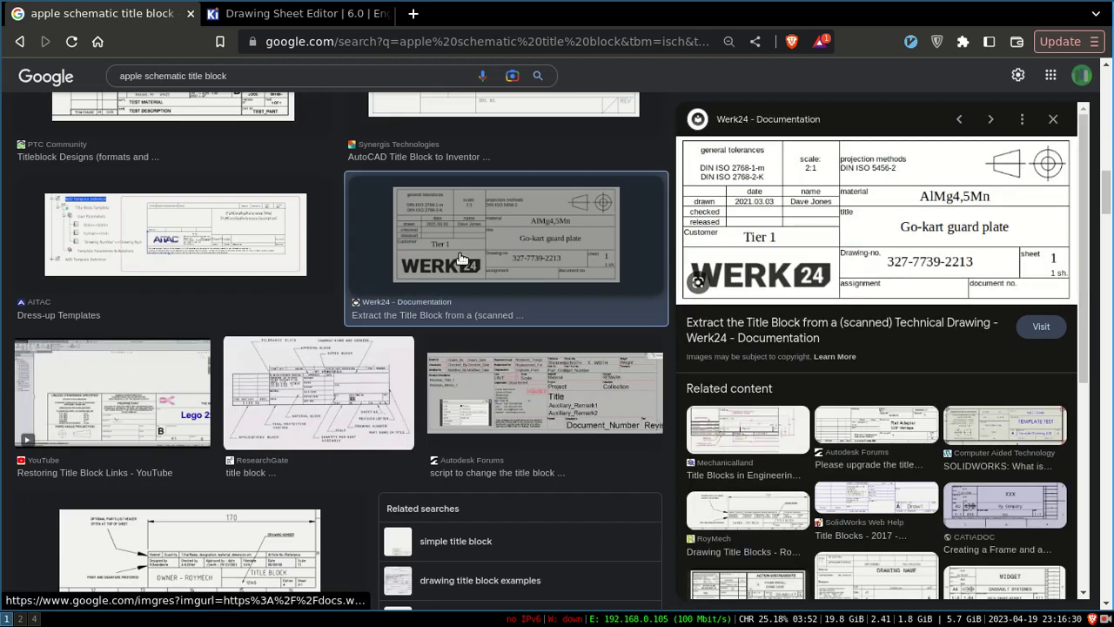
pyautogui.click(217, 248)
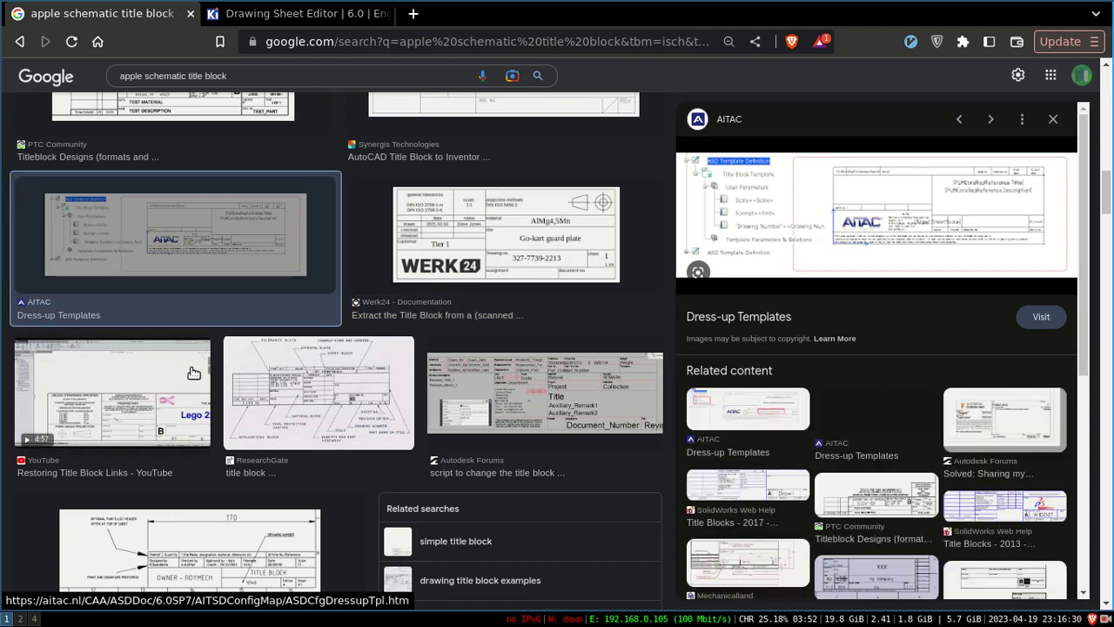
pyautogui.click(132, 388)
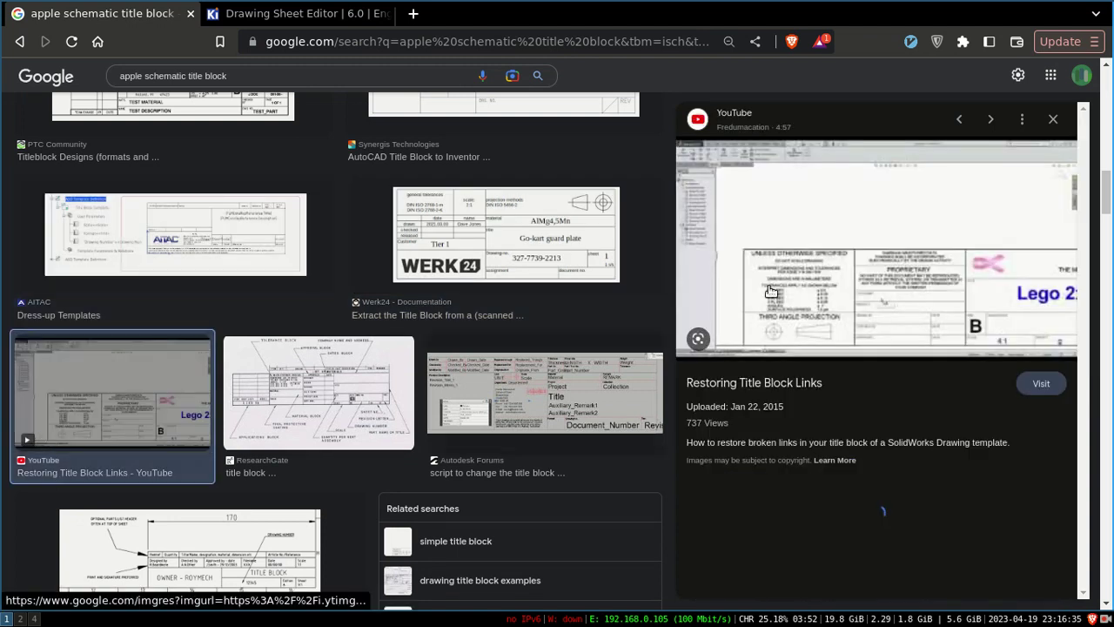
pyautogui.scroll(-5, 315, 418)
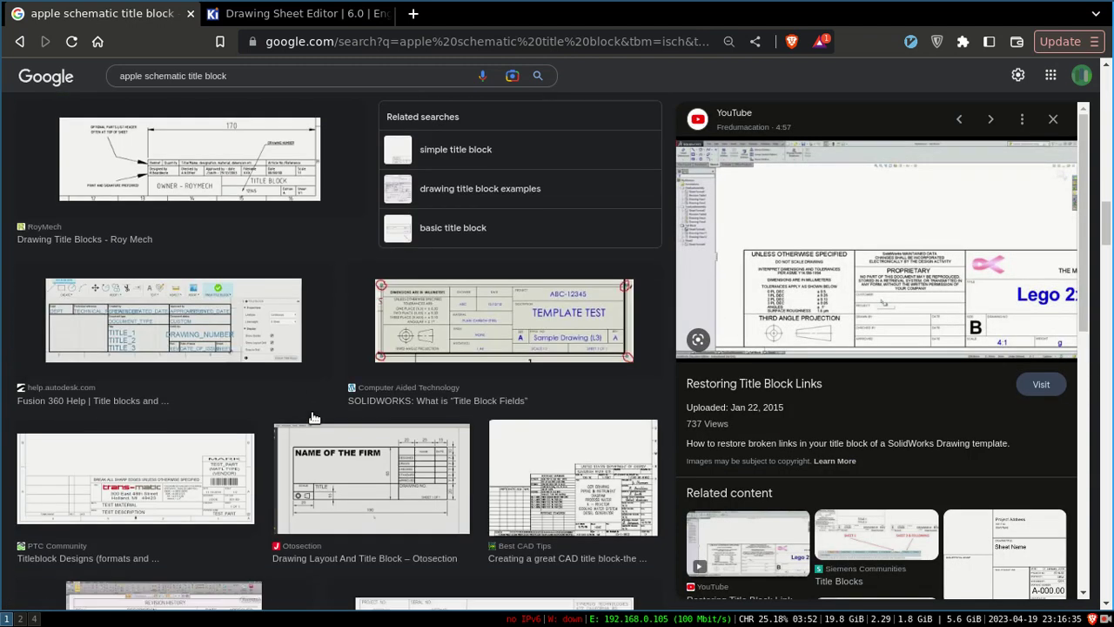
pyautogui.click(235, 326)
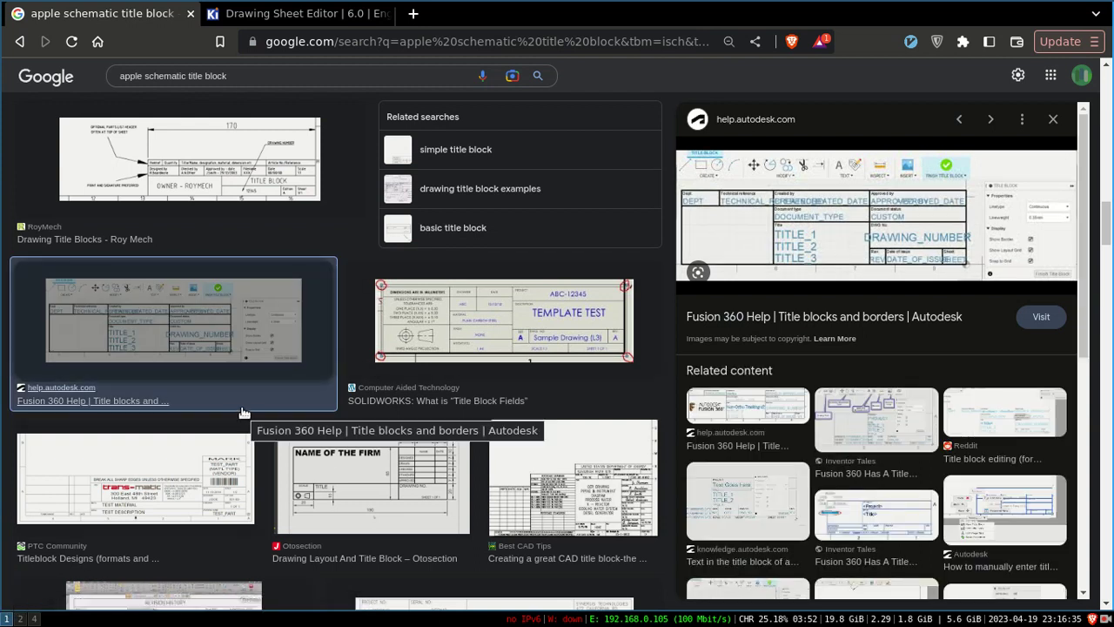
pyautogui.click(19, 618)
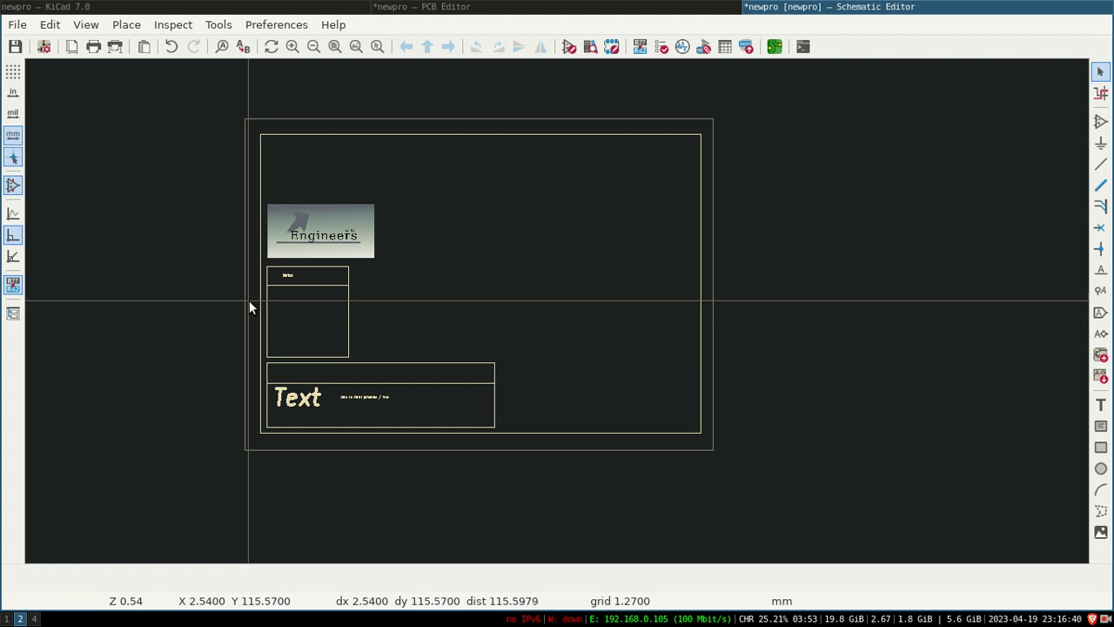
# Bring the KiCad 7.0 project manager for newpro back to the front.
pyautogui.hotkey('alt', 'Tab')
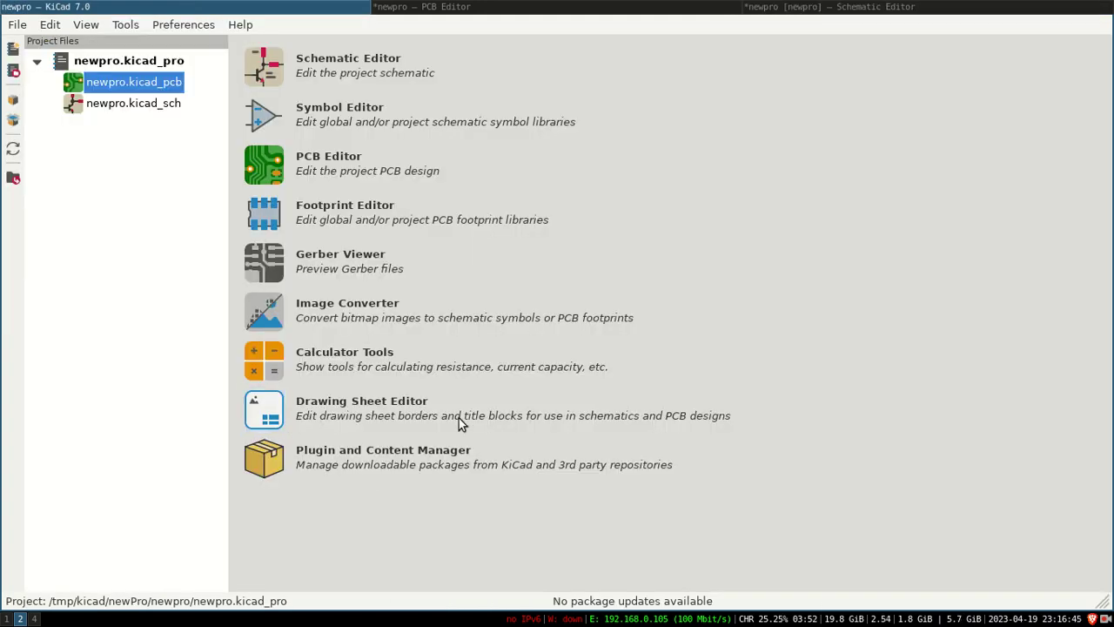